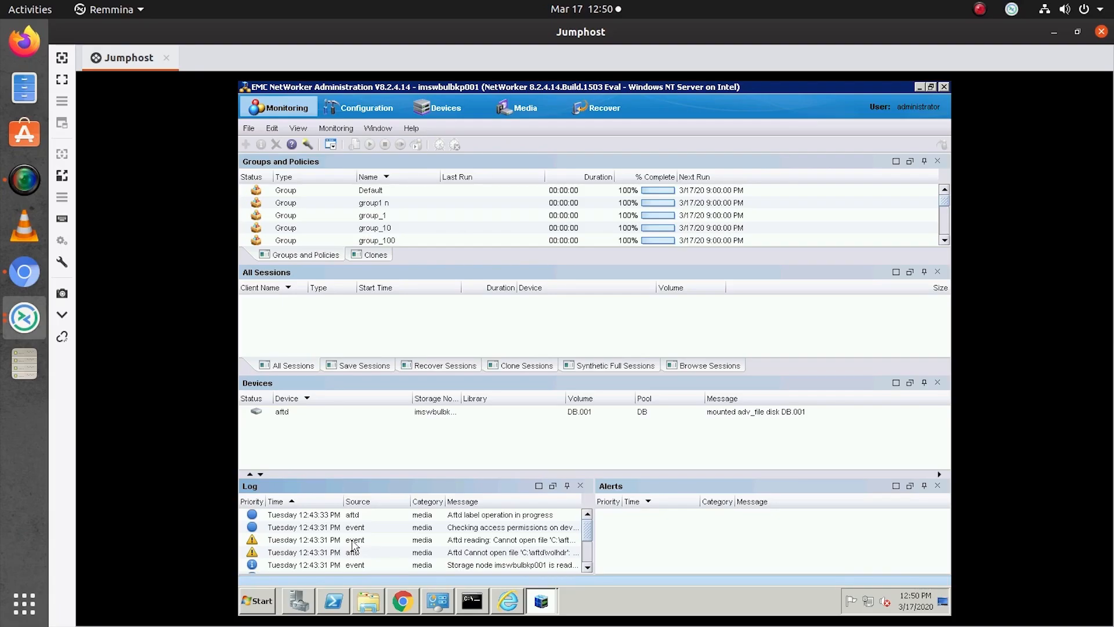
- Open the computer's system properties to check the Windows edition and computer name, and minimize the window
click(259, 602)
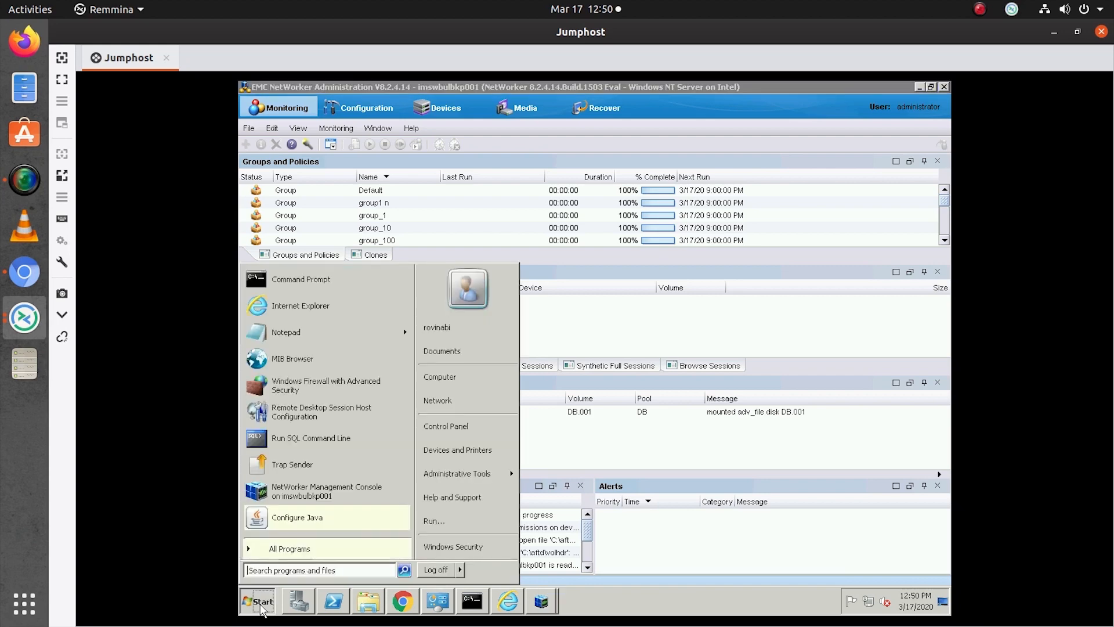
right_click(468, 382)
click(497, 483)
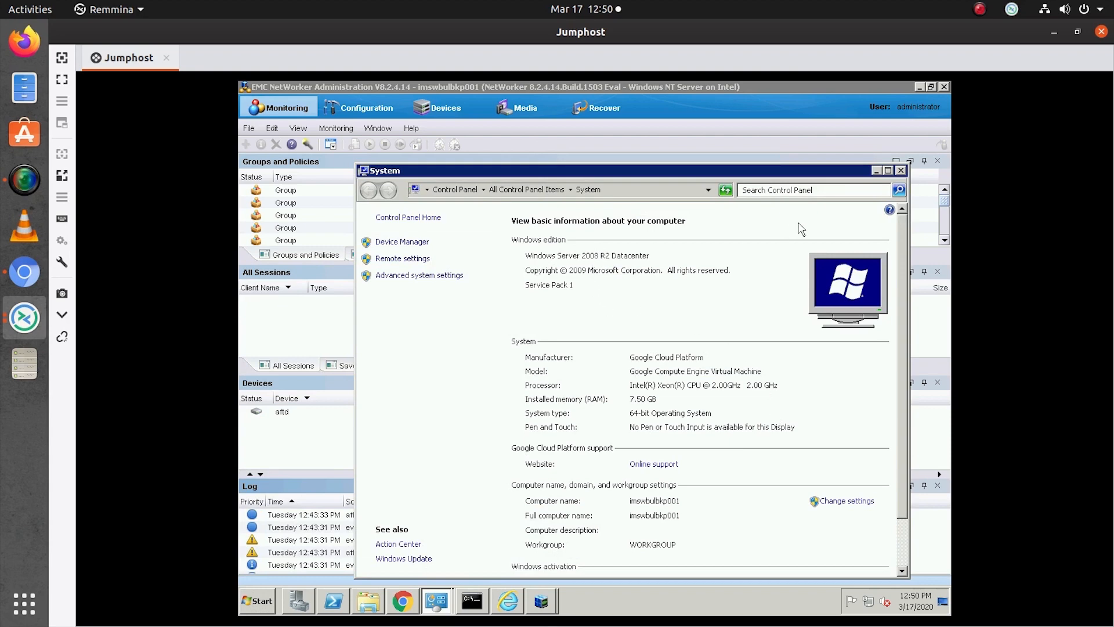
click(877, 170)
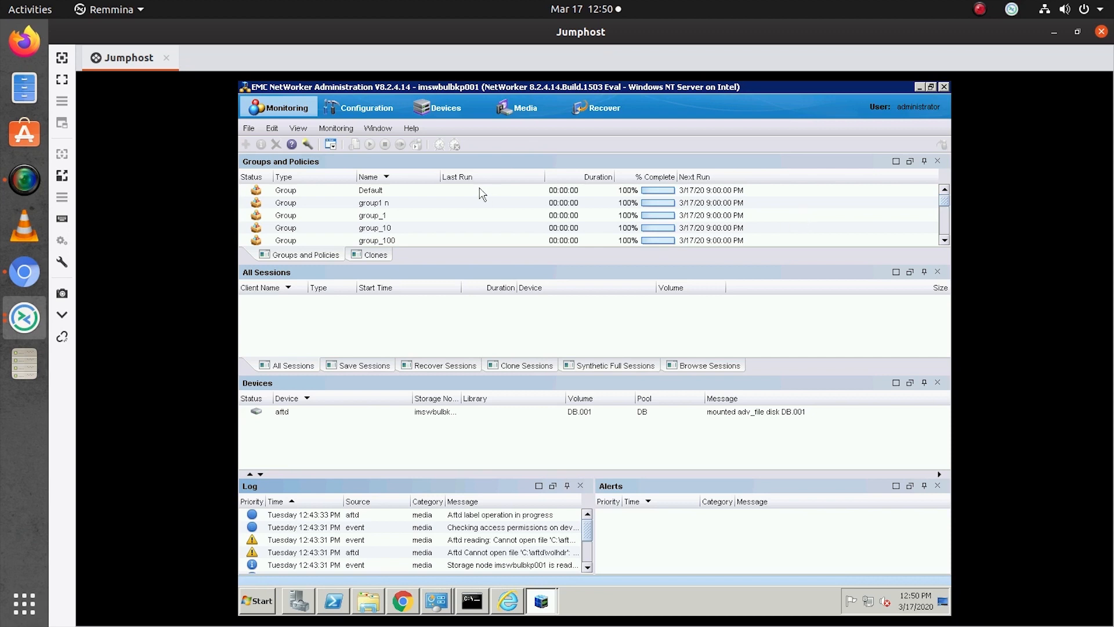
- Review the server's configured groups, clients, devices and media pools, and return to the configuration view
click(359, 109)
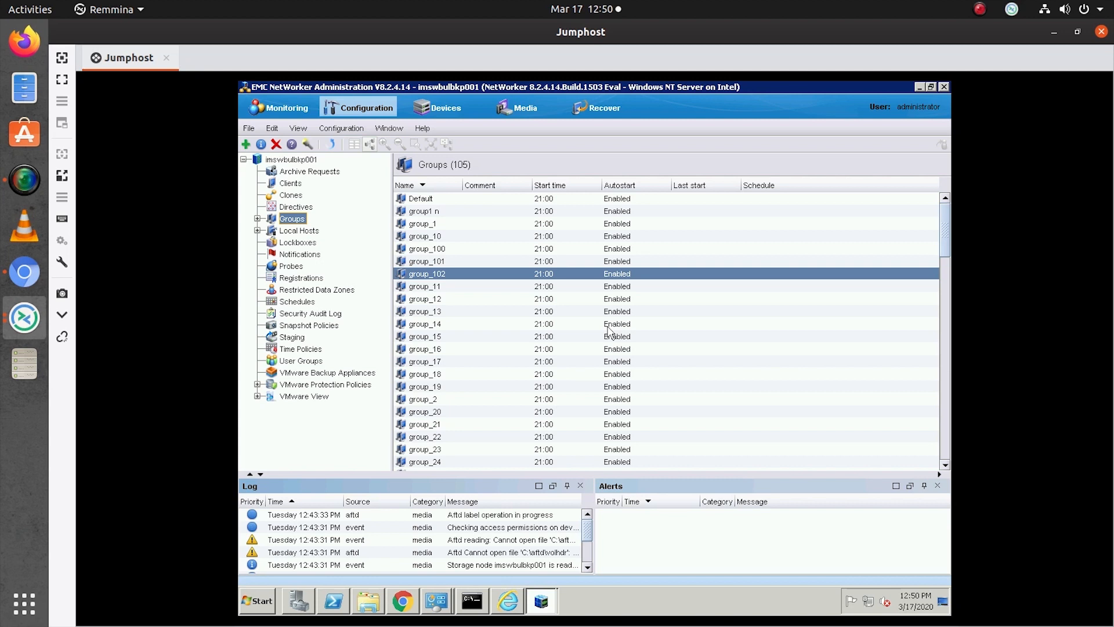
click(292, 183)
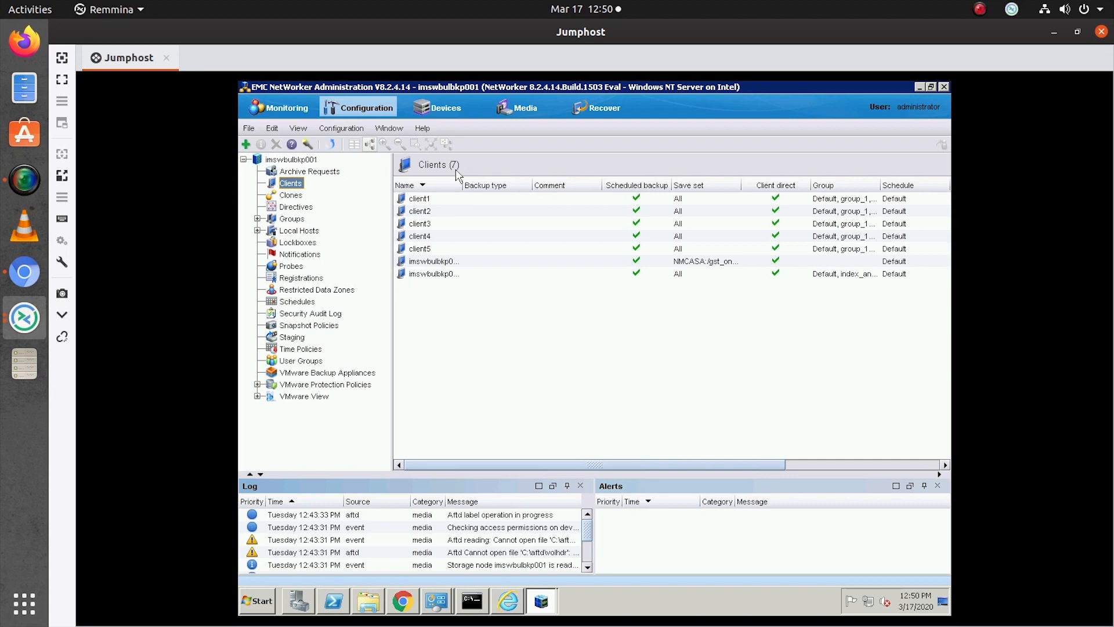
click(438, 108)
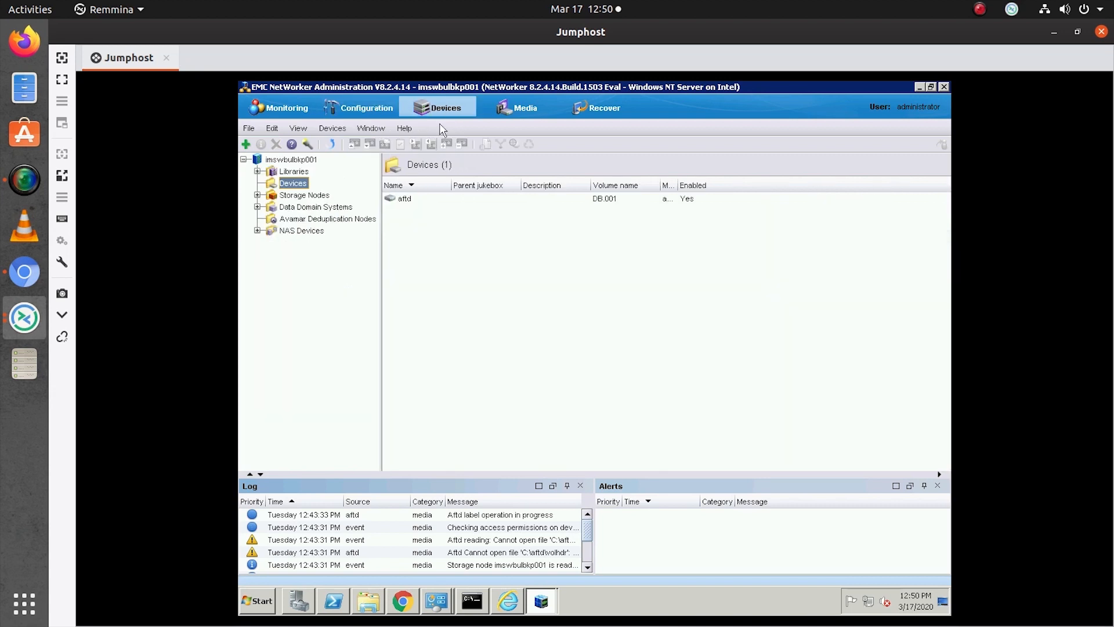
click(532, 108)
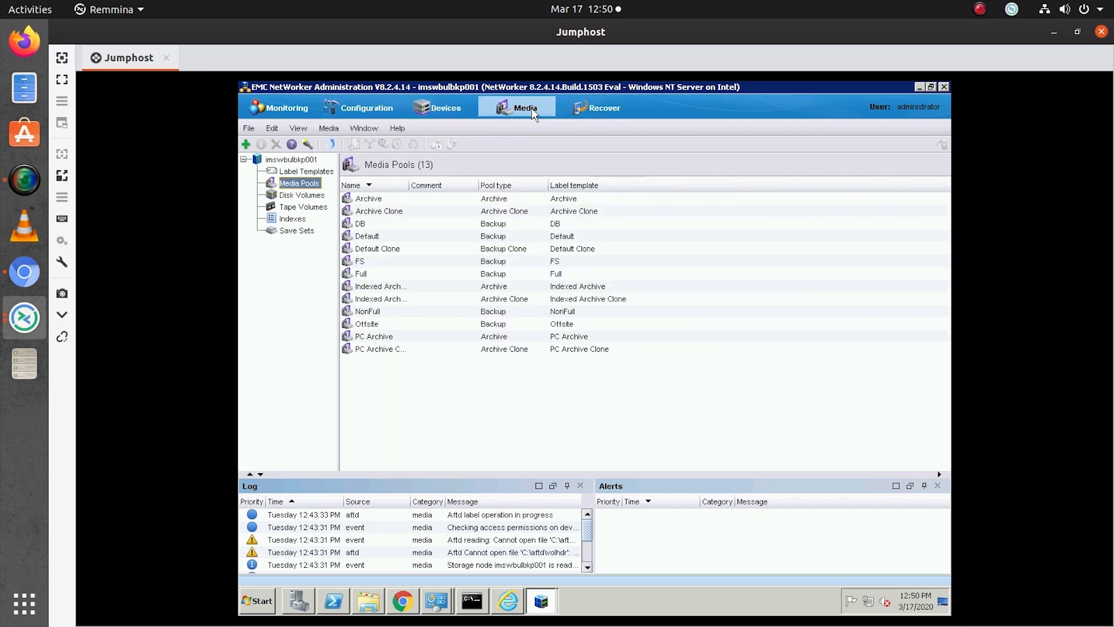
click(356, 106)
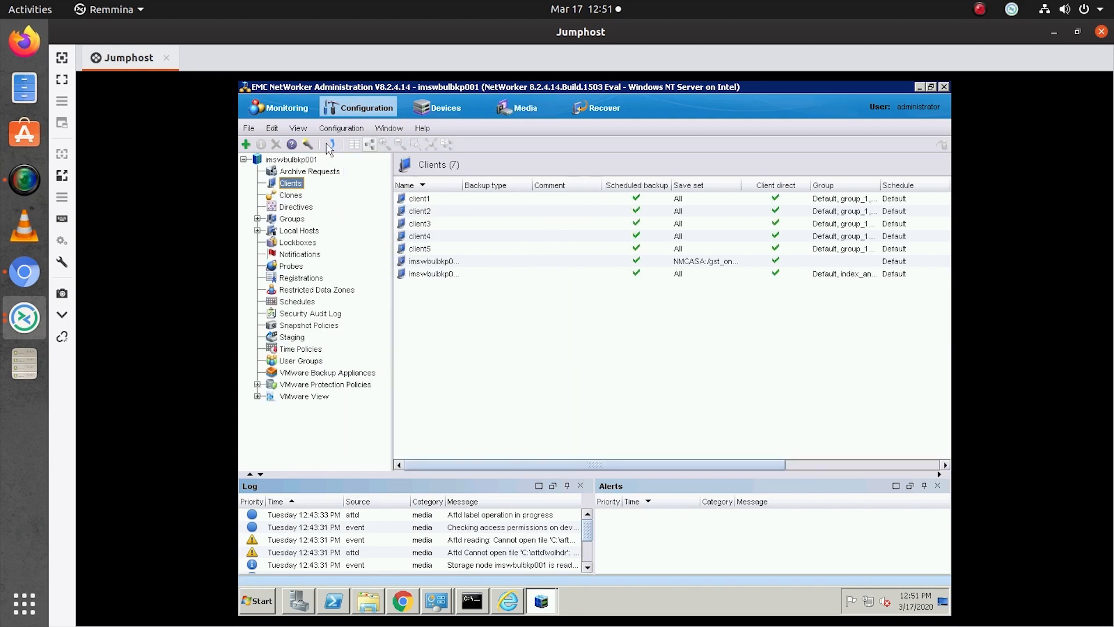
- Inspect the advanced options of the index_and_bootstrap group and close its properties without saving
click(292, 219)
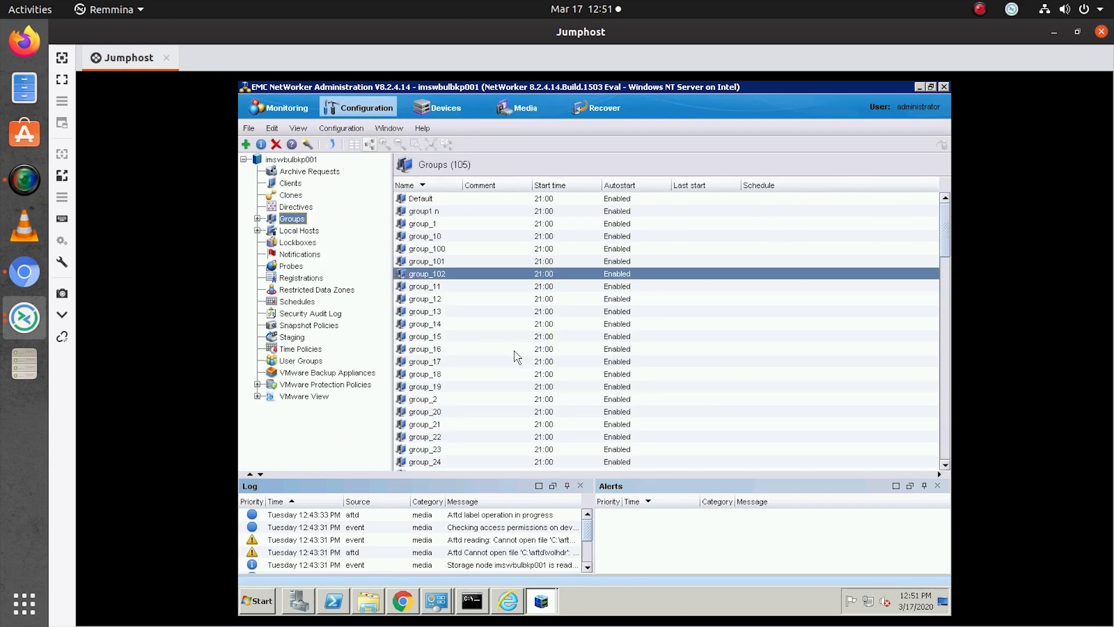
scroll(488, 403, down, 15)
scroll(488, 405, down, 10)
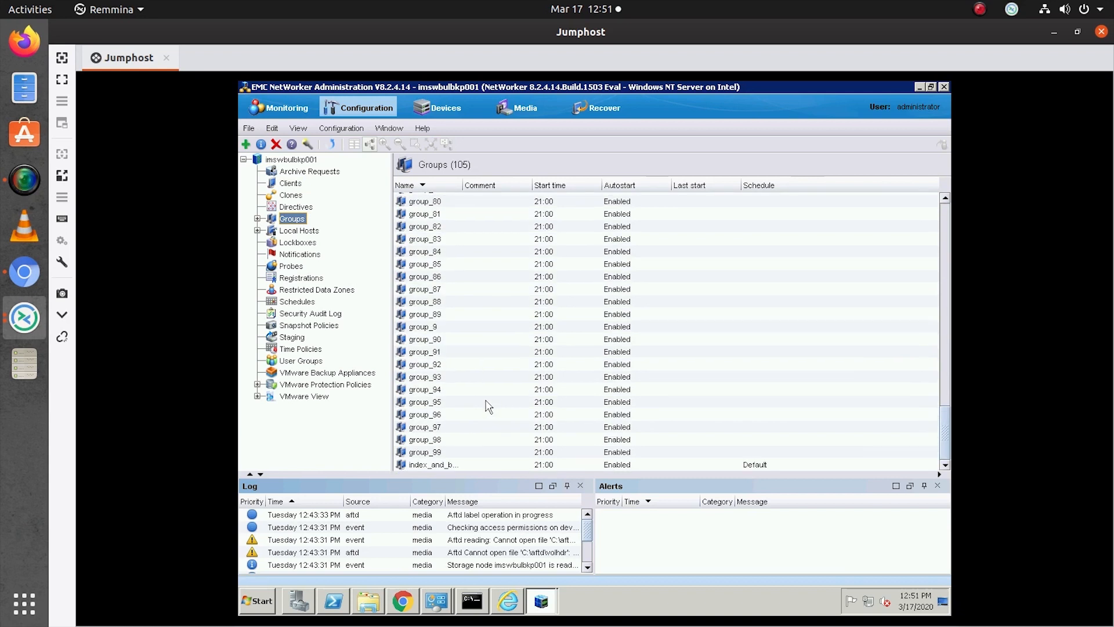
double_click(437, 464)
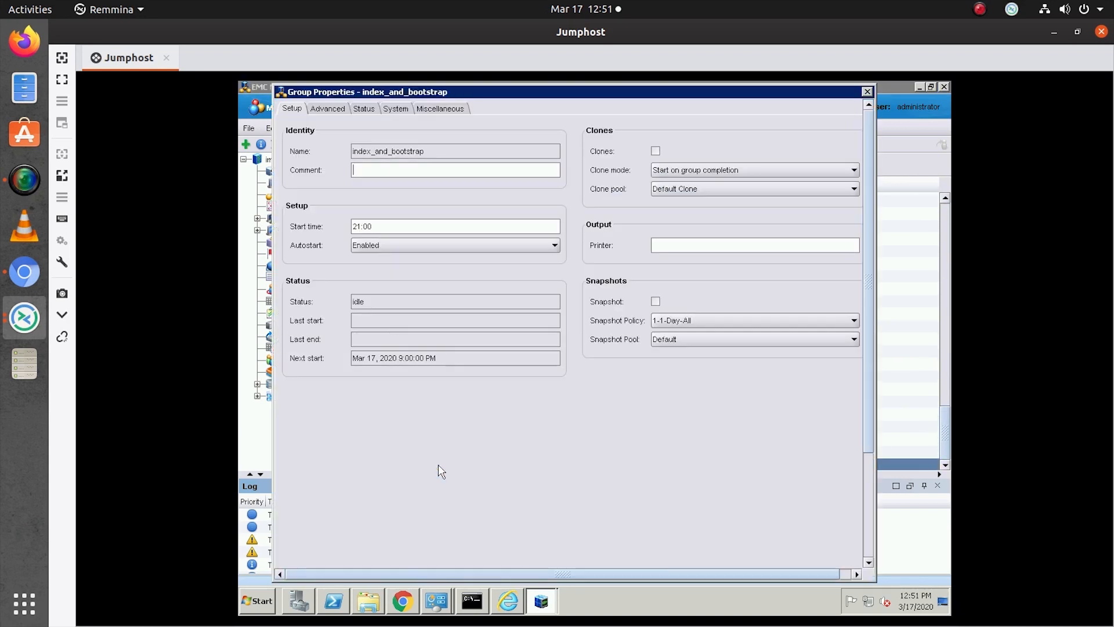
click(340, 109)
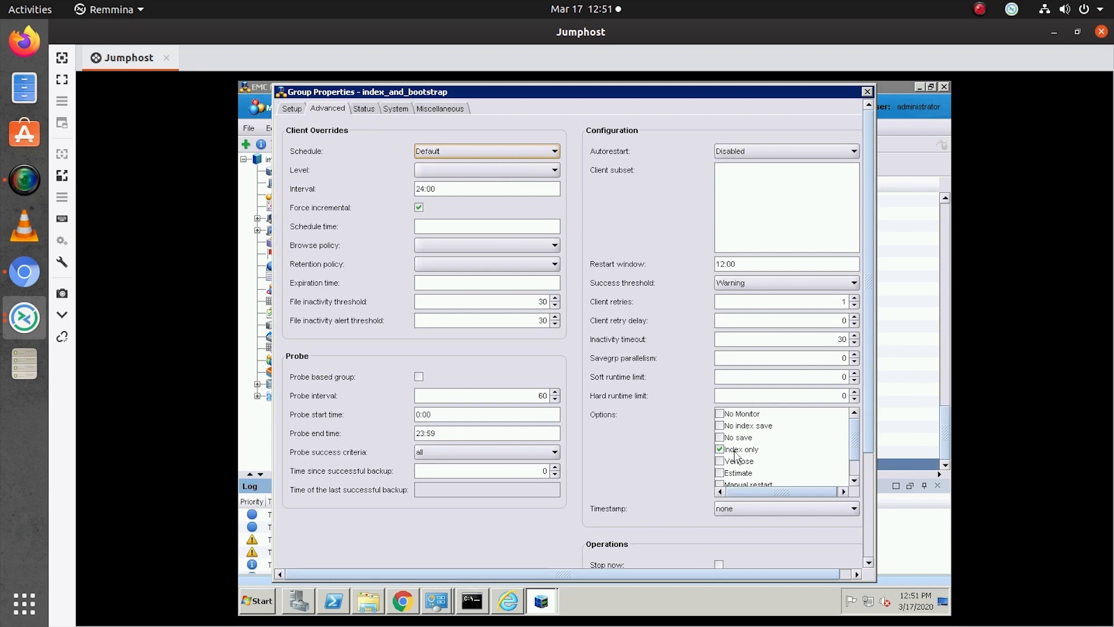
click(874, 550)
click(610, 555)
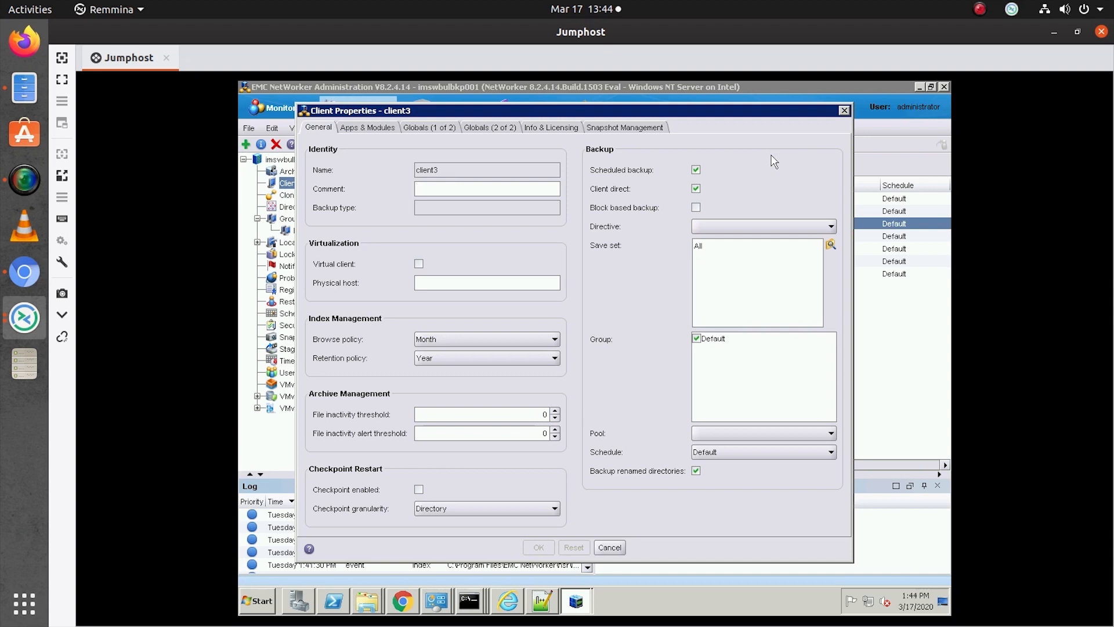
- Examine the application and module settings in the properties of client3
click(366, 130)
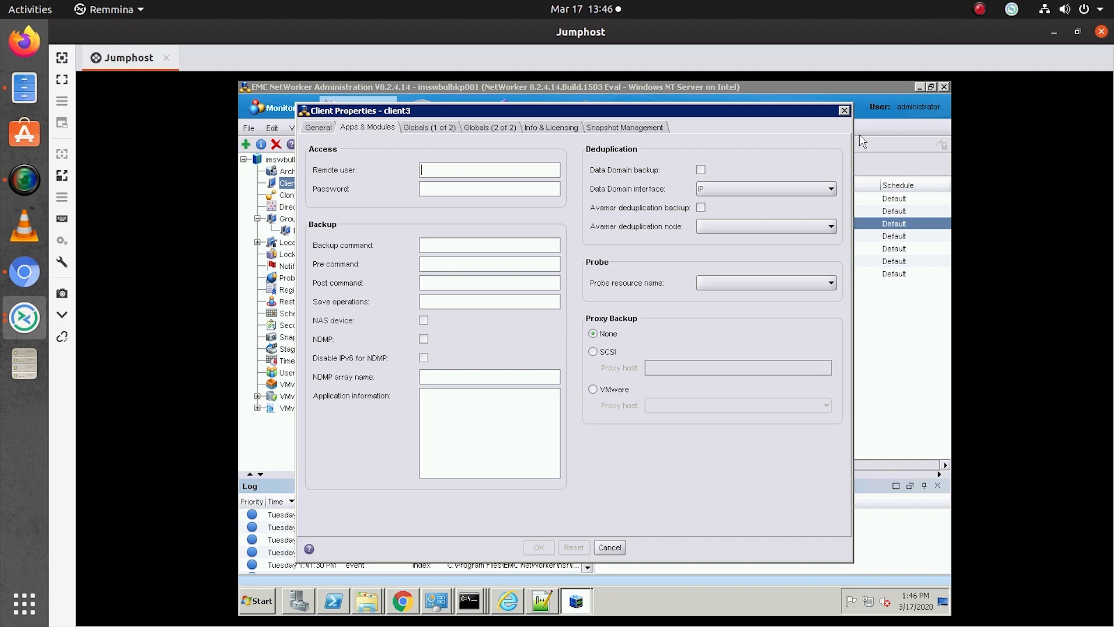
- Switch to the administrator Command Prompt, clear it, and run "net stop nsrexecd", agreeing to stop the dependent services too
click(471, 602)
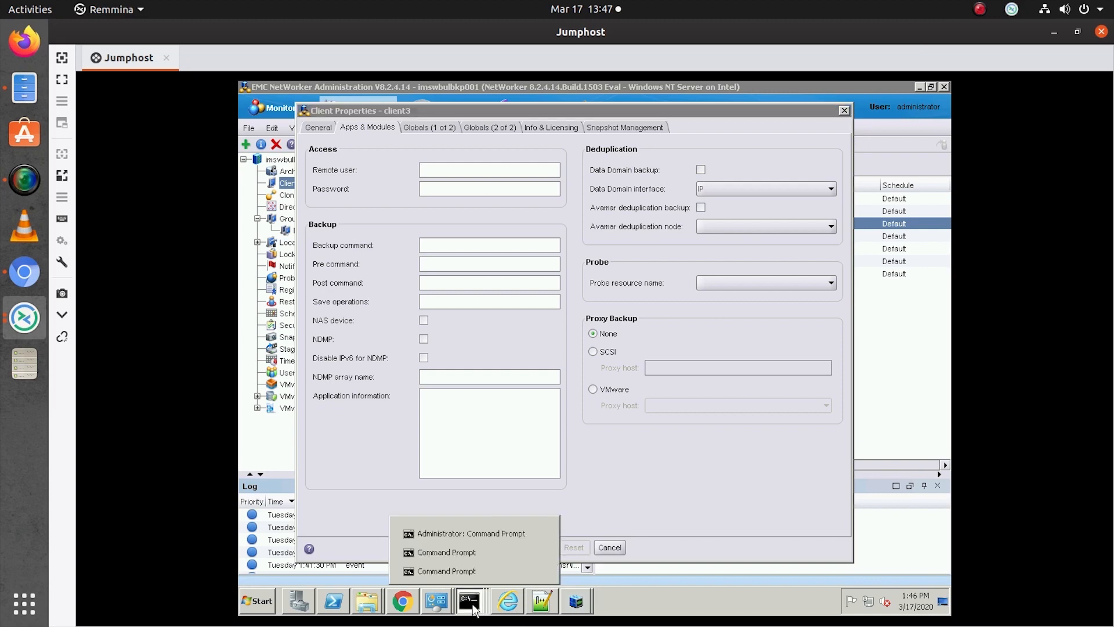
click(468, 539)
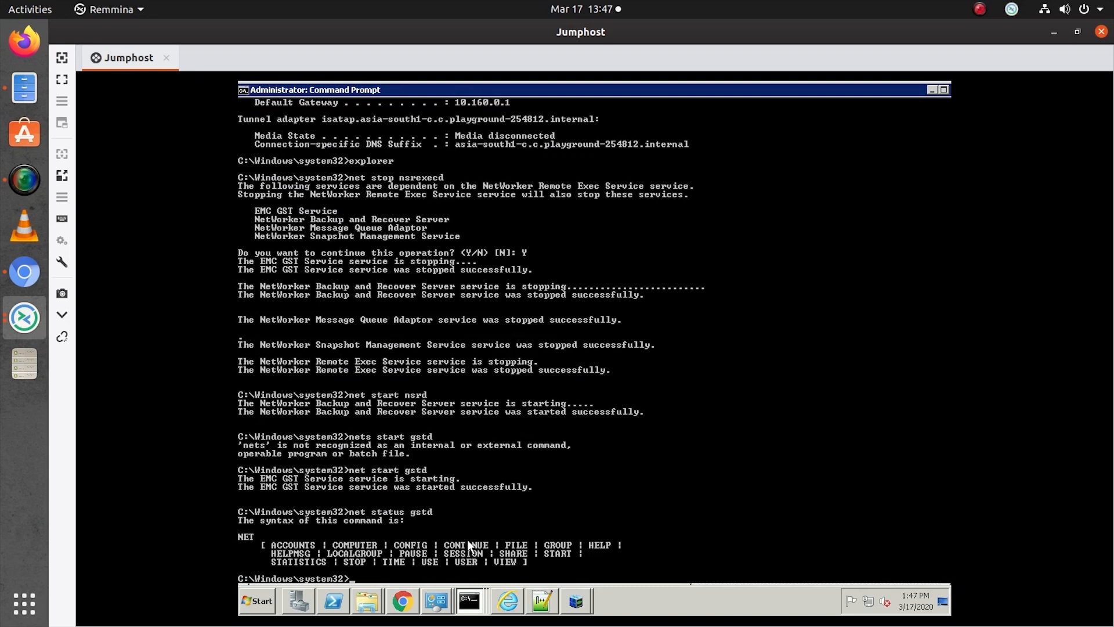
text(cls)
key(Return)
text(net)
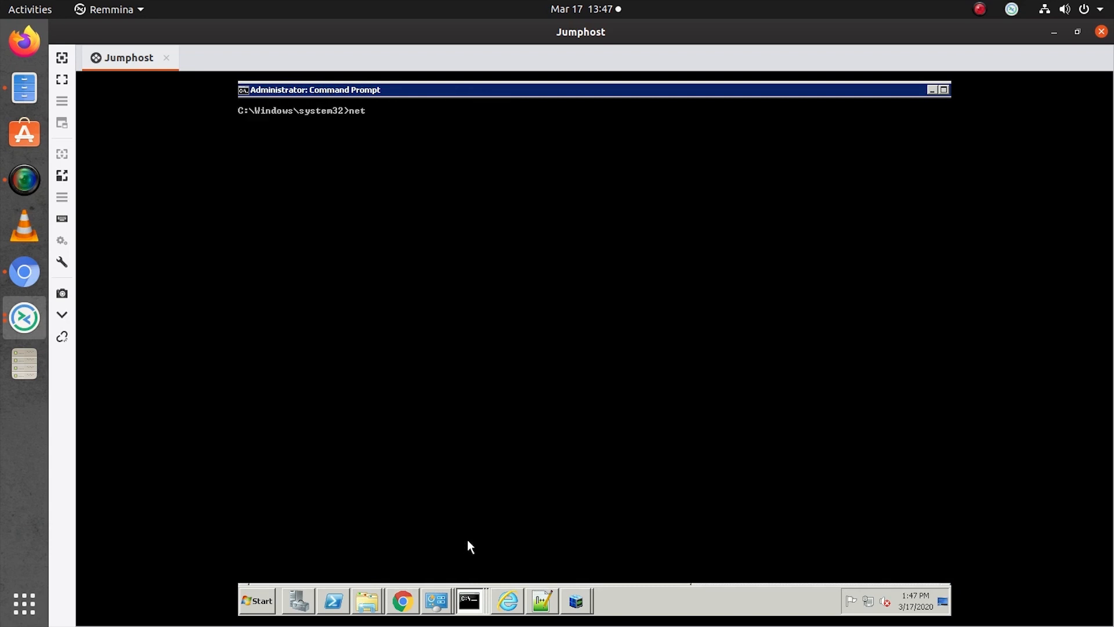
text( stop nsrexecd)
key(Return)
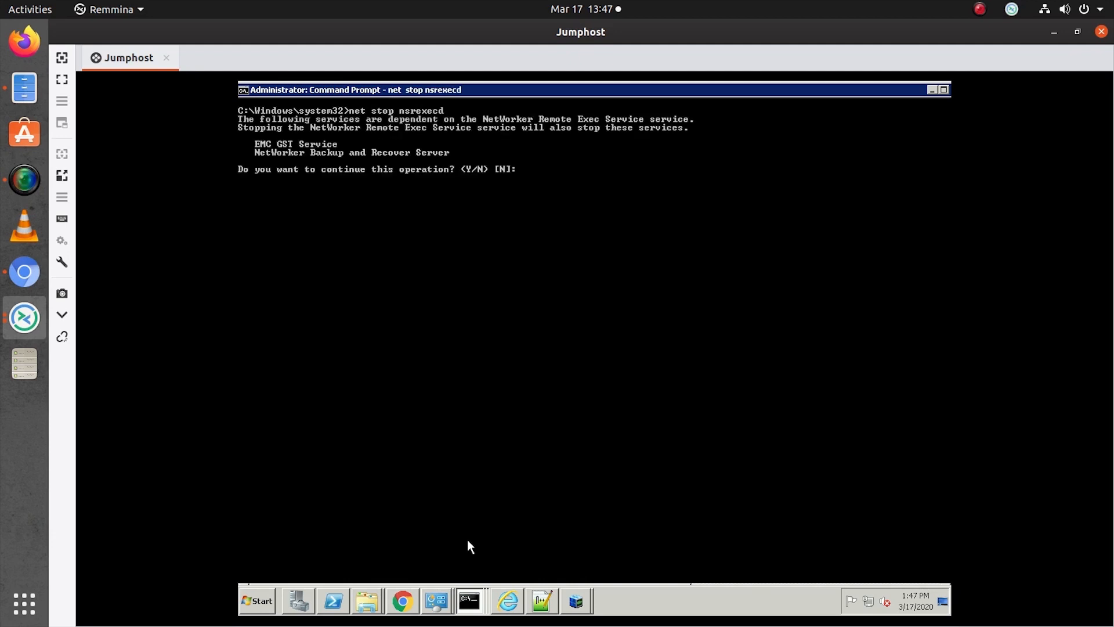
text(Y)
key(Return)
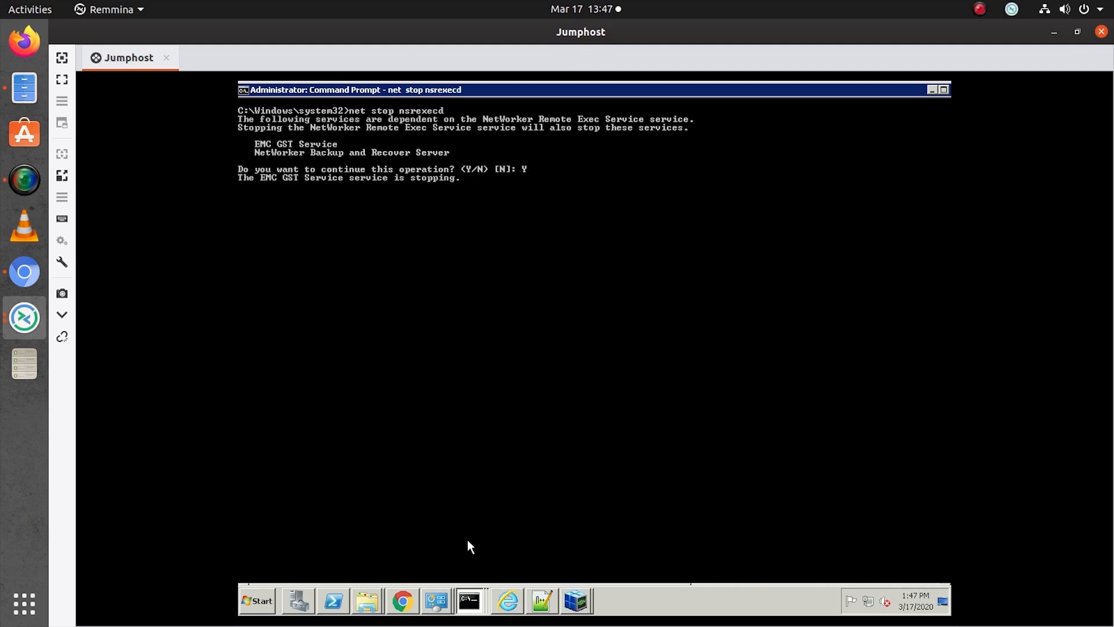
- Switch to the NetWorker Management Console and acknowledge its lost-connection message to close it
click(575, 601)
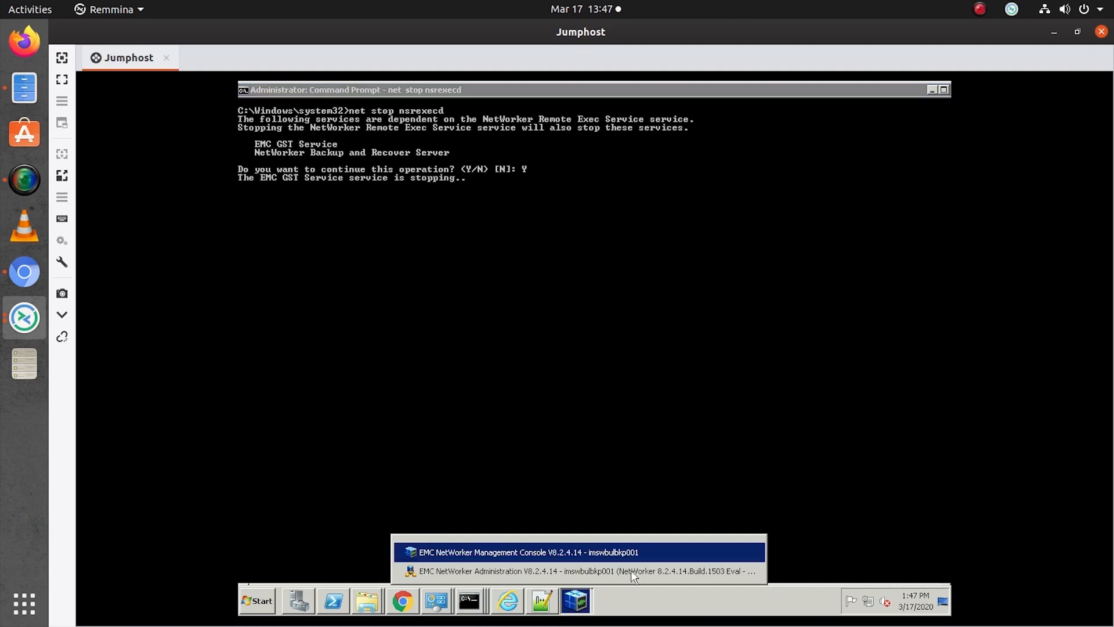
click(751, 555)
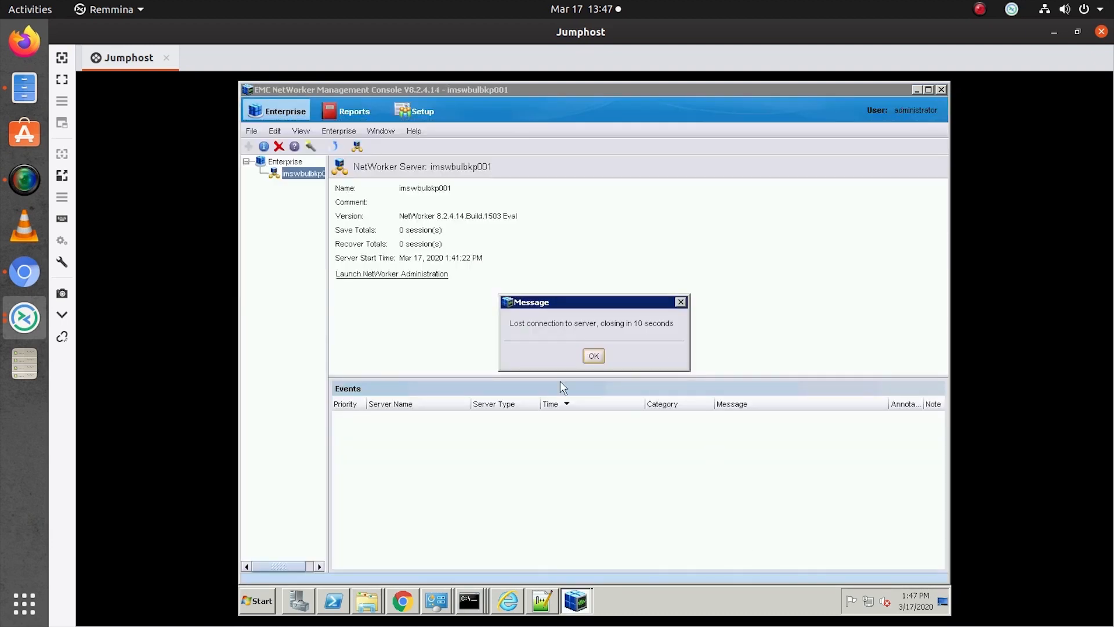
click(593, 356)
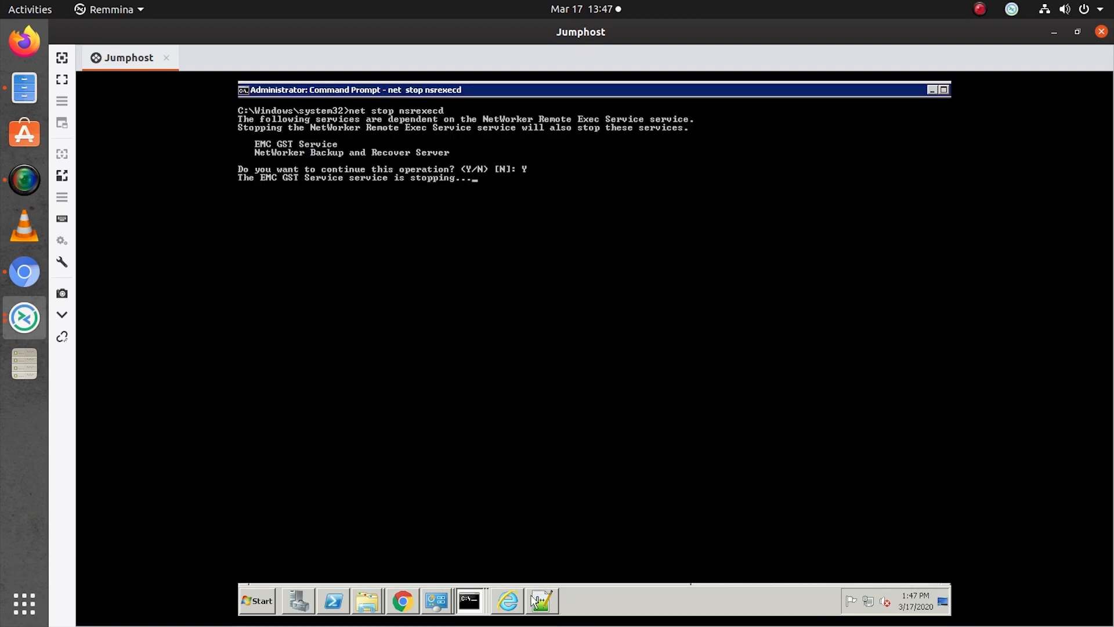
- Bring up the EMC NetWorker nsr folder in Windows Explorer and highlight its res and mm folders
click(372, 603)
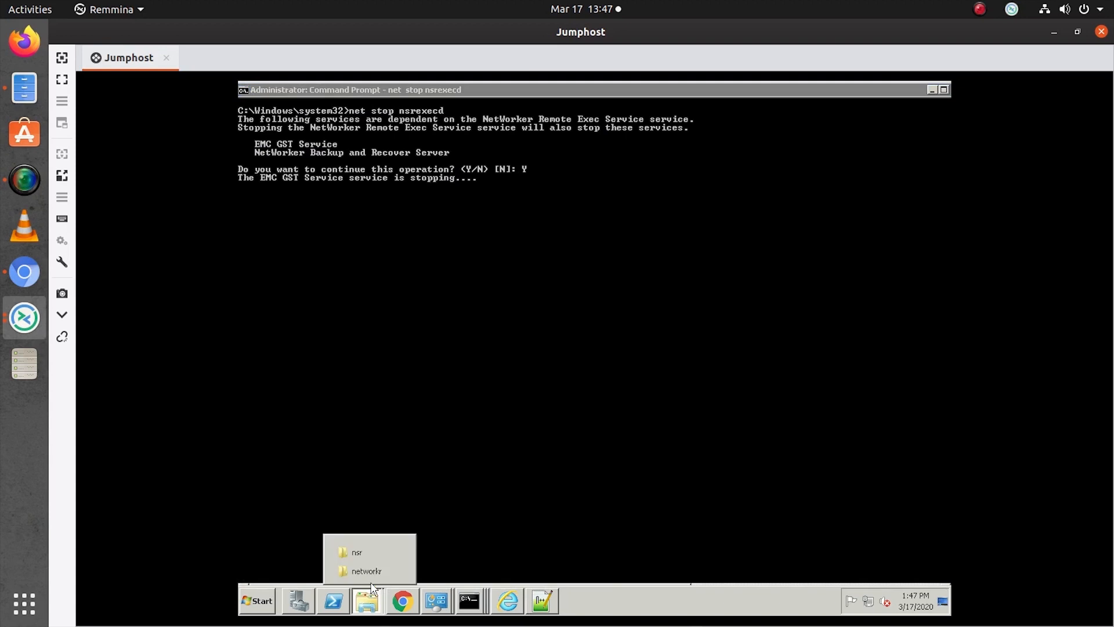
click(369, 553)
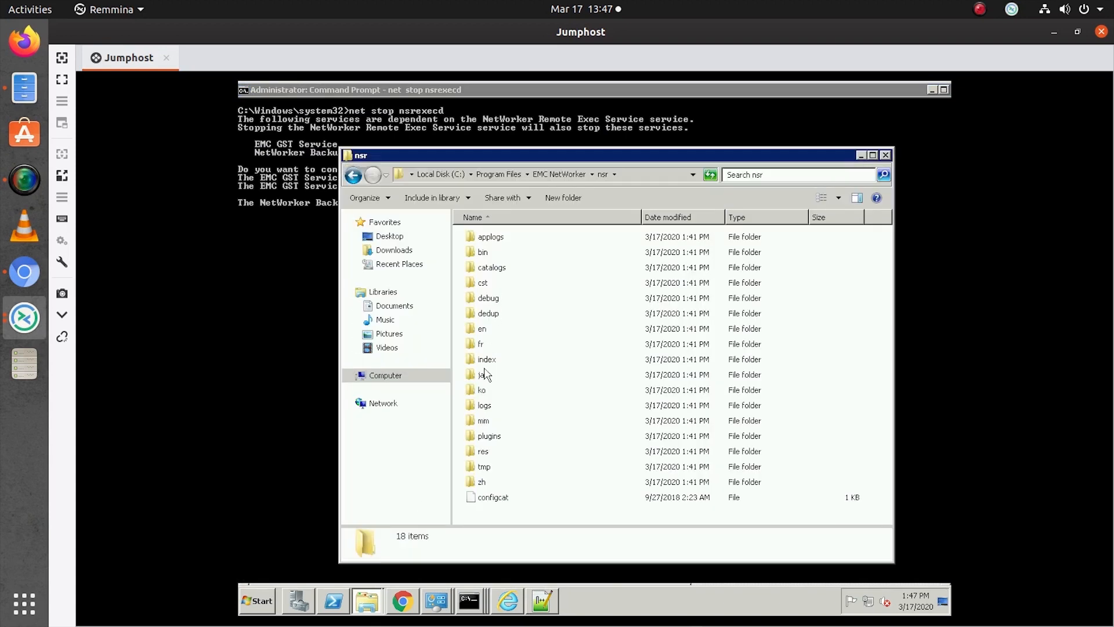
click(487, 453)
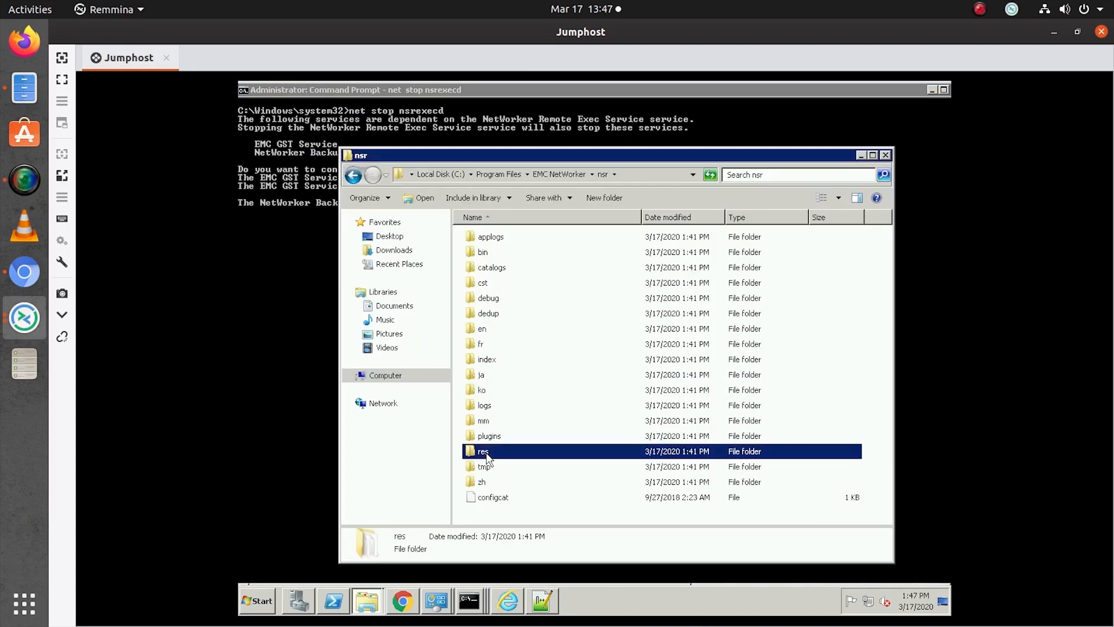
ctrl+click(486, 422)
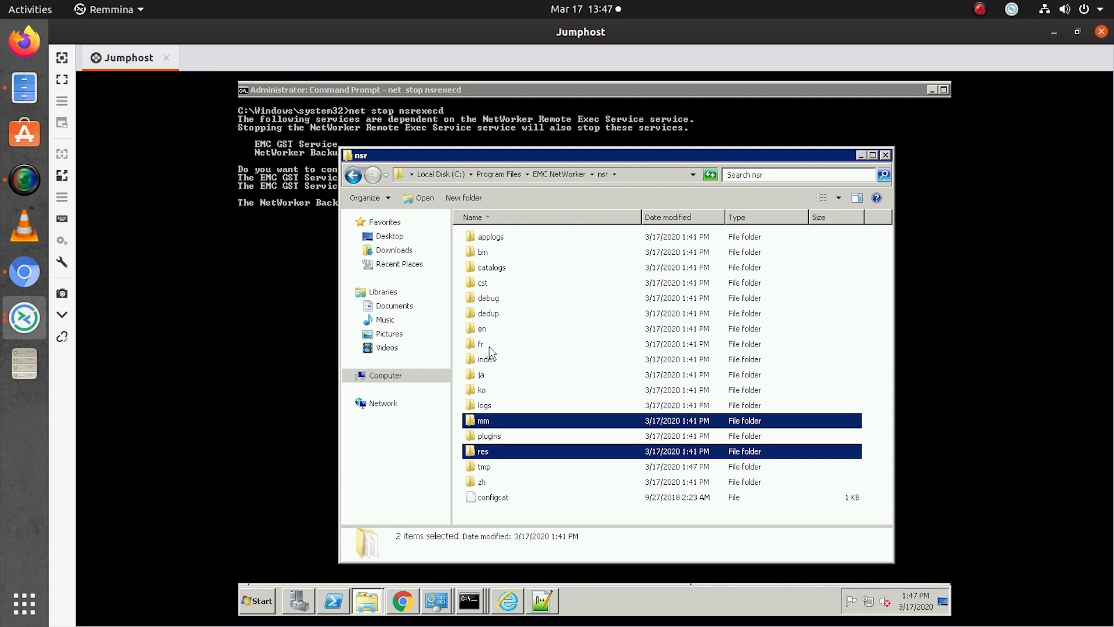
click(491, 285)
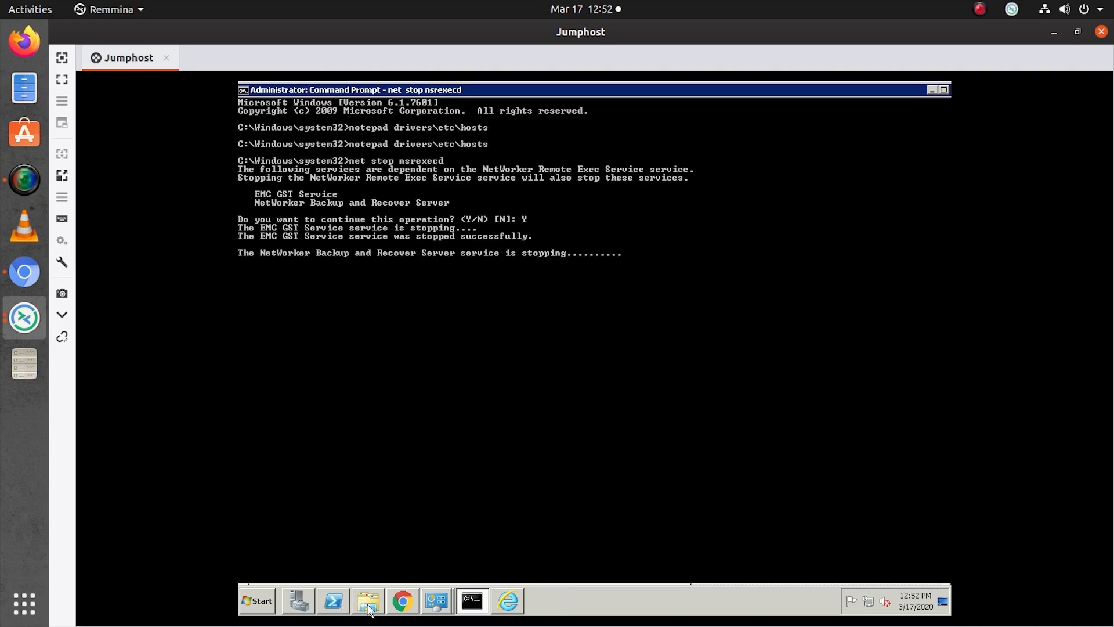
- Bring up the networkr folder with the 18.2.0.3 installers and open a second Windows Explorer window beside it
mouse_move(369, 606)
click(369, 571)
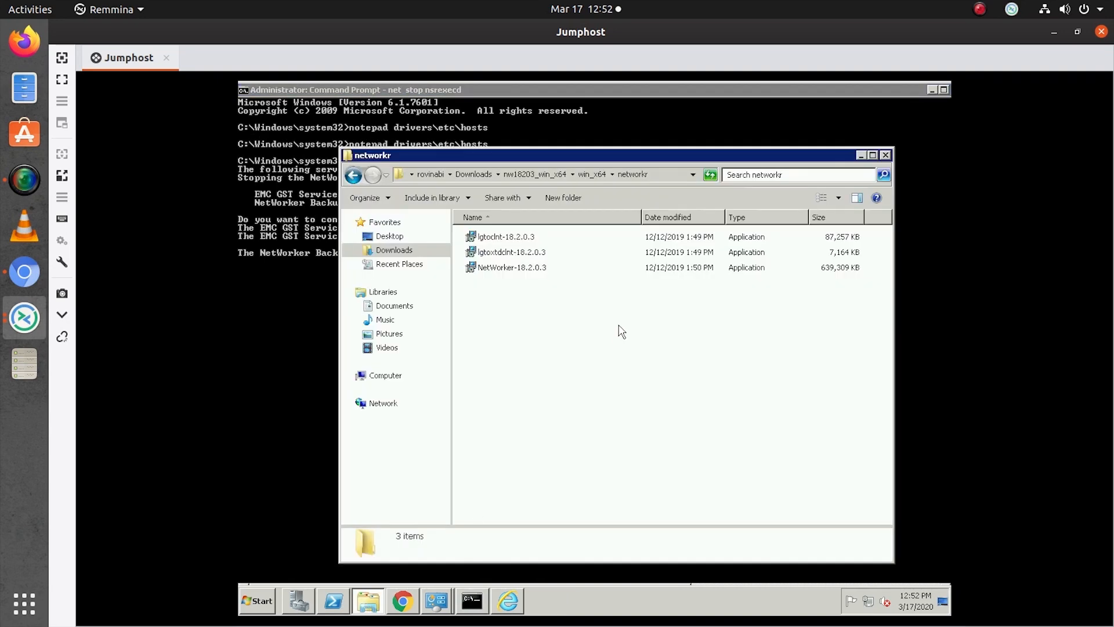
right_click(364, 607)
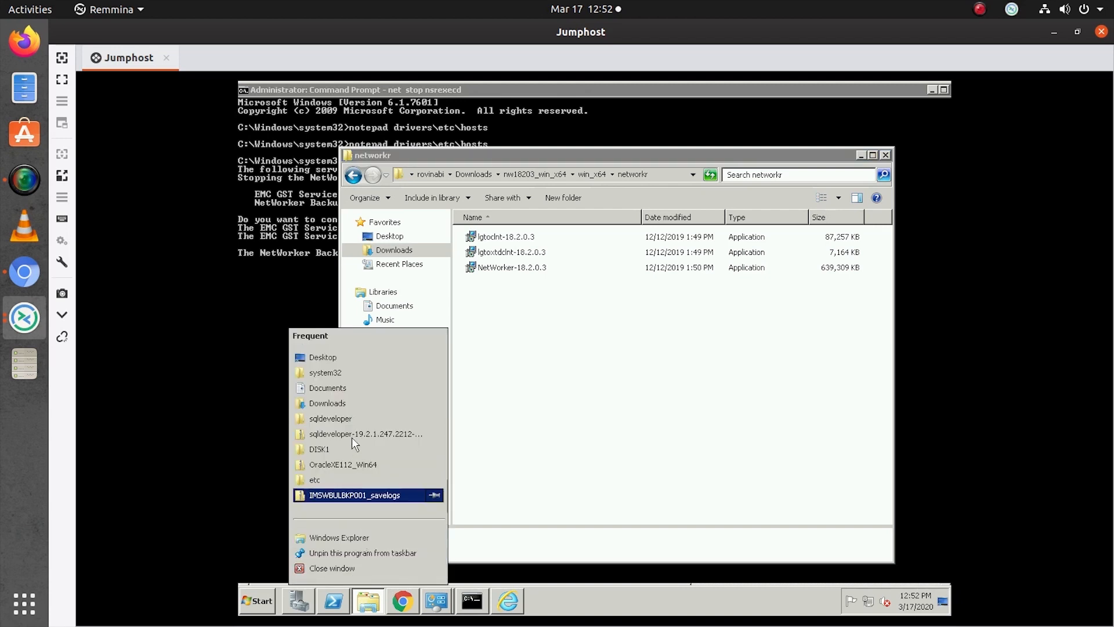
click(348, 539)
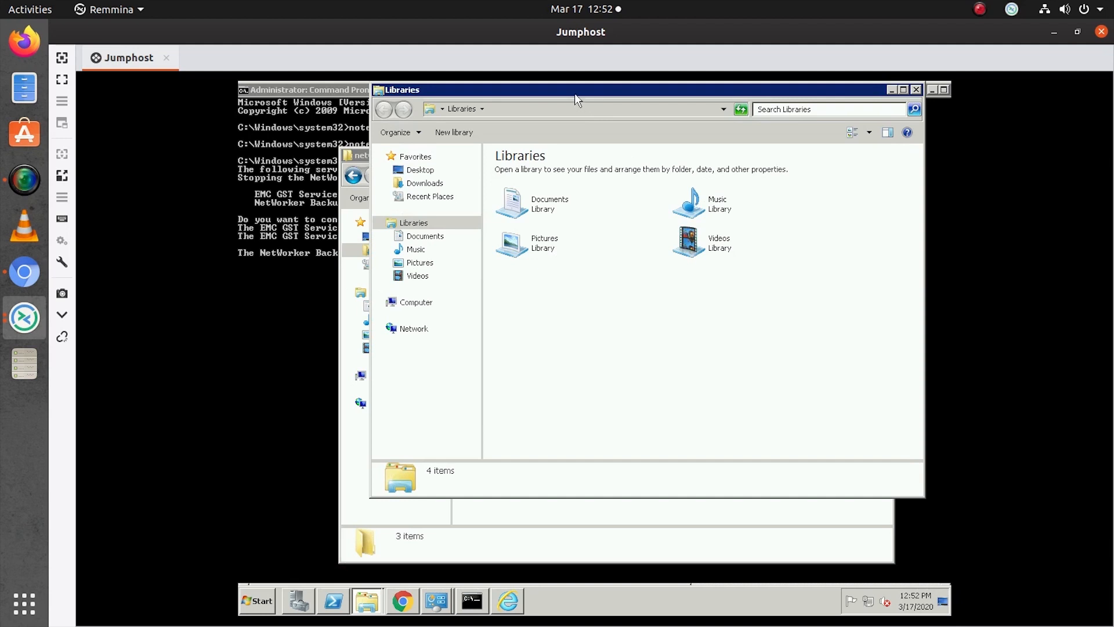
drag(574, 93, 934, 170)
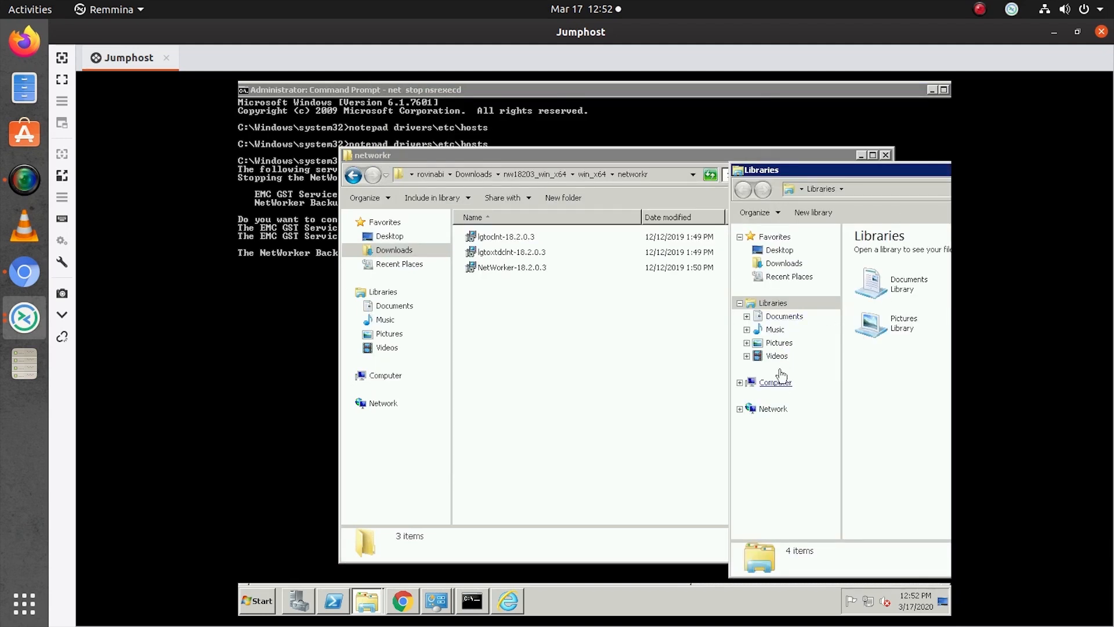
- Browse the second Explorer window to Downloads\nw82414_win_x64\win_x64\networkr and move it closer beside the 18.2.0.3 installer folder
click(783, 263)
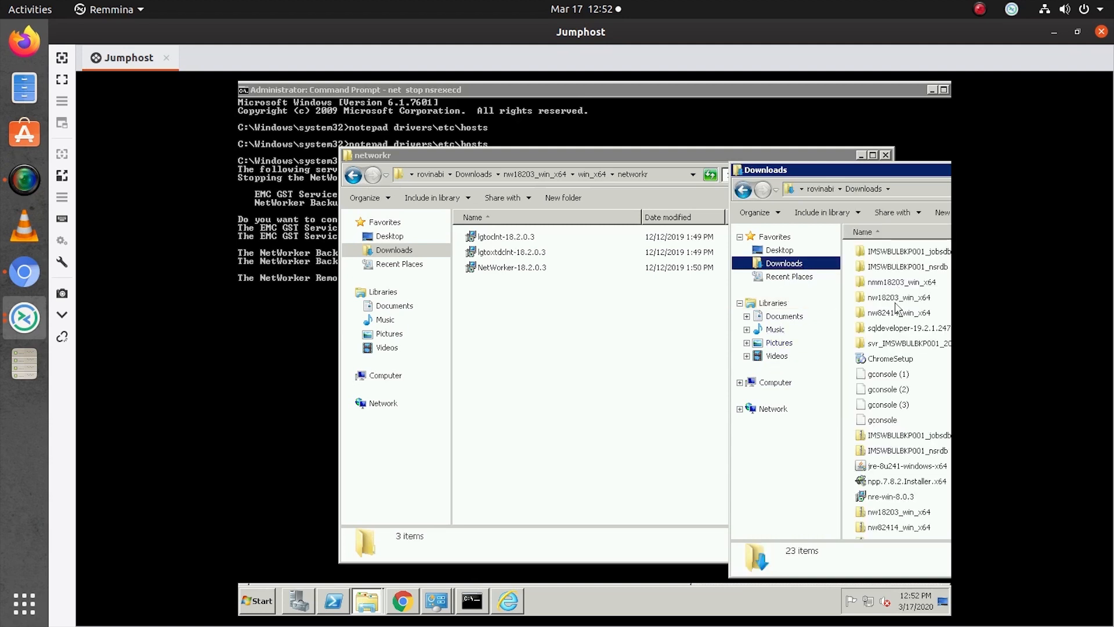
double_click(895, 313)
double_click(873, 254)
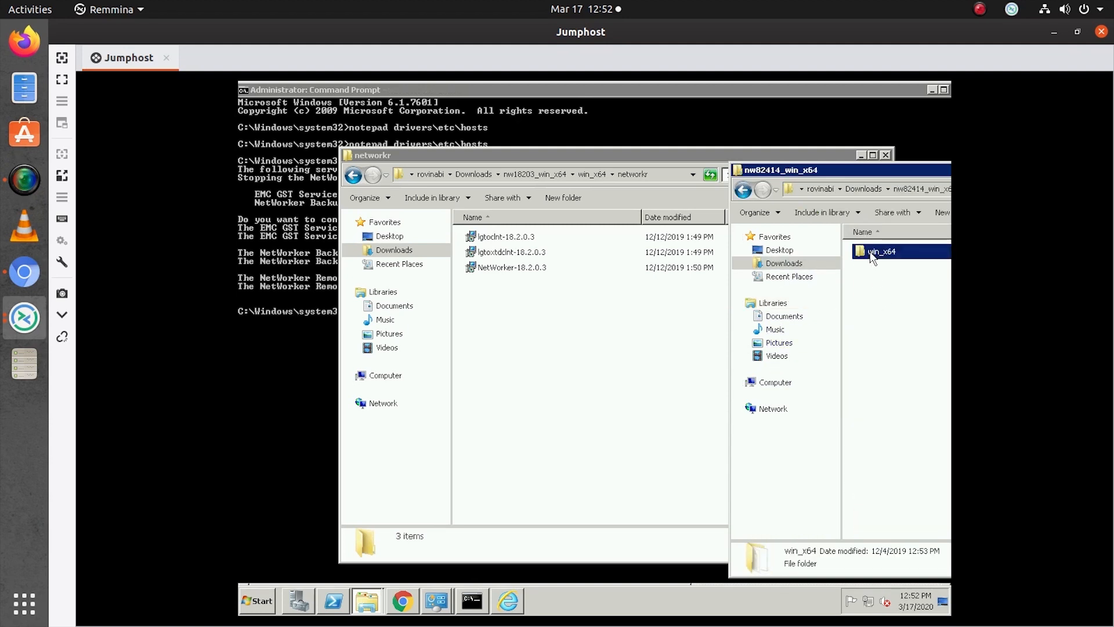
double_click(881, 268)
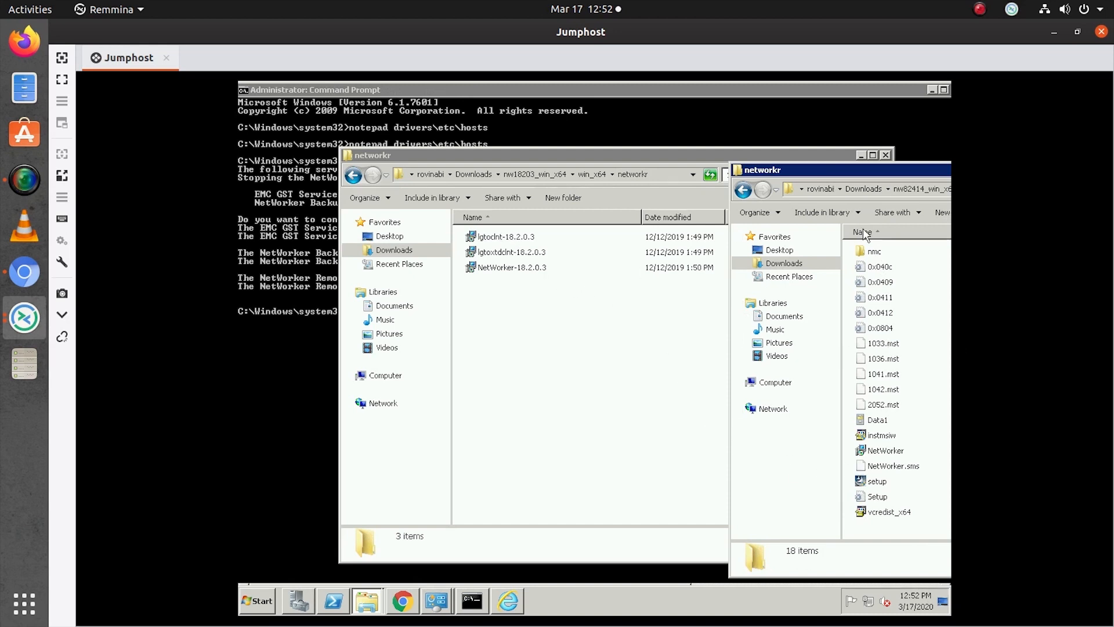
drag(859, 166, 758, 148)
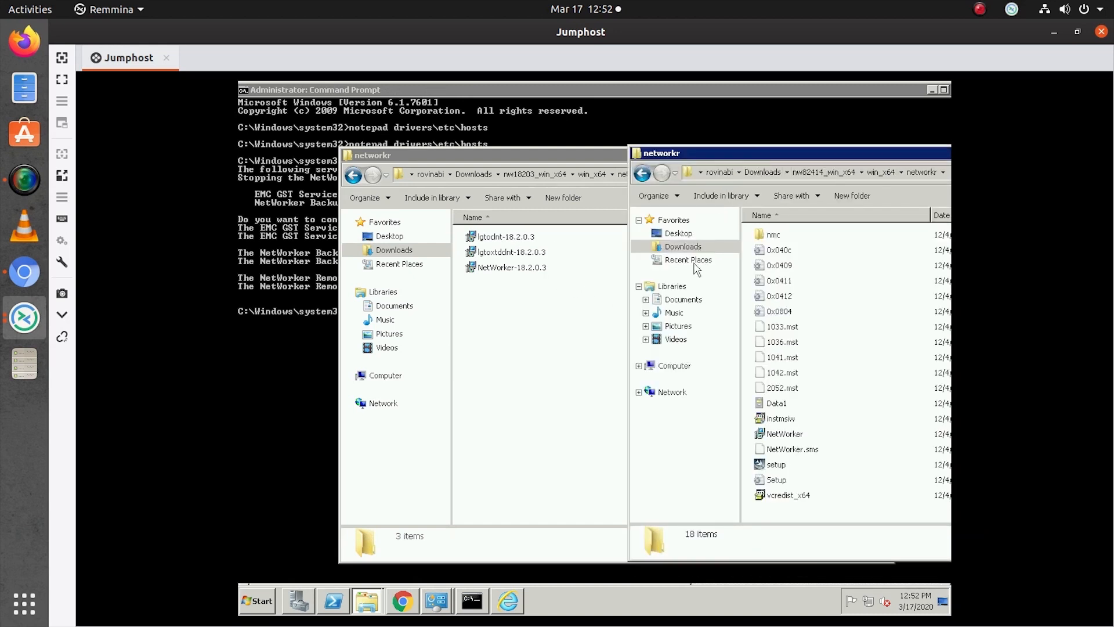
- Compare the NetWorker package in the 8.2.4.14 networkr folder with the NetWorker, lgtoclnt and lgtoxtdclnt installers in the 18.2.0.3 folder
click(799, 438)
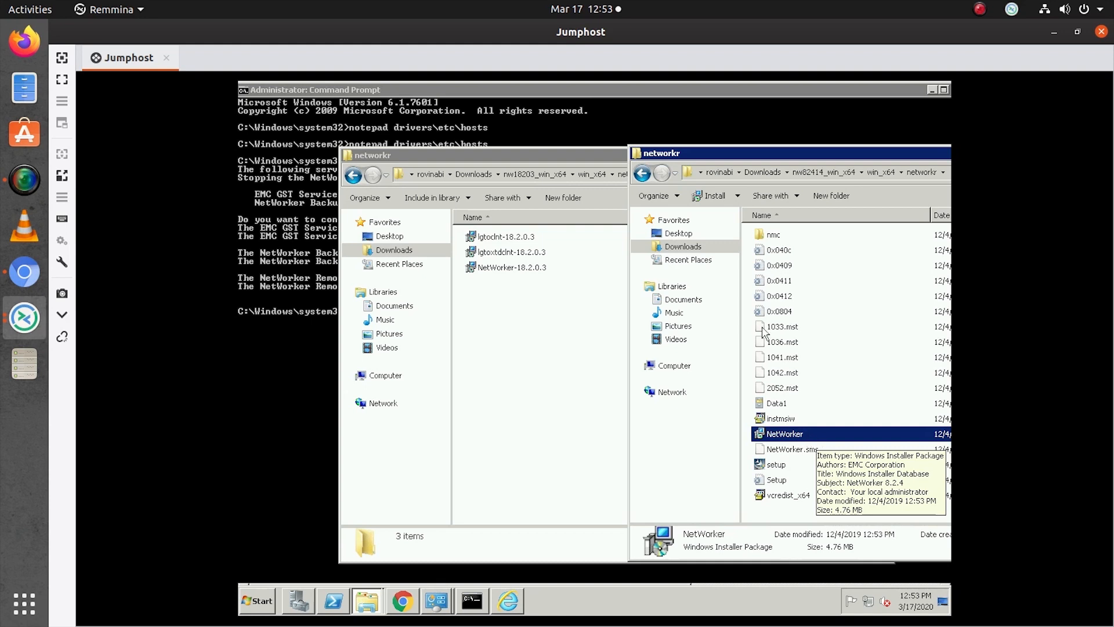
click(583, 387)
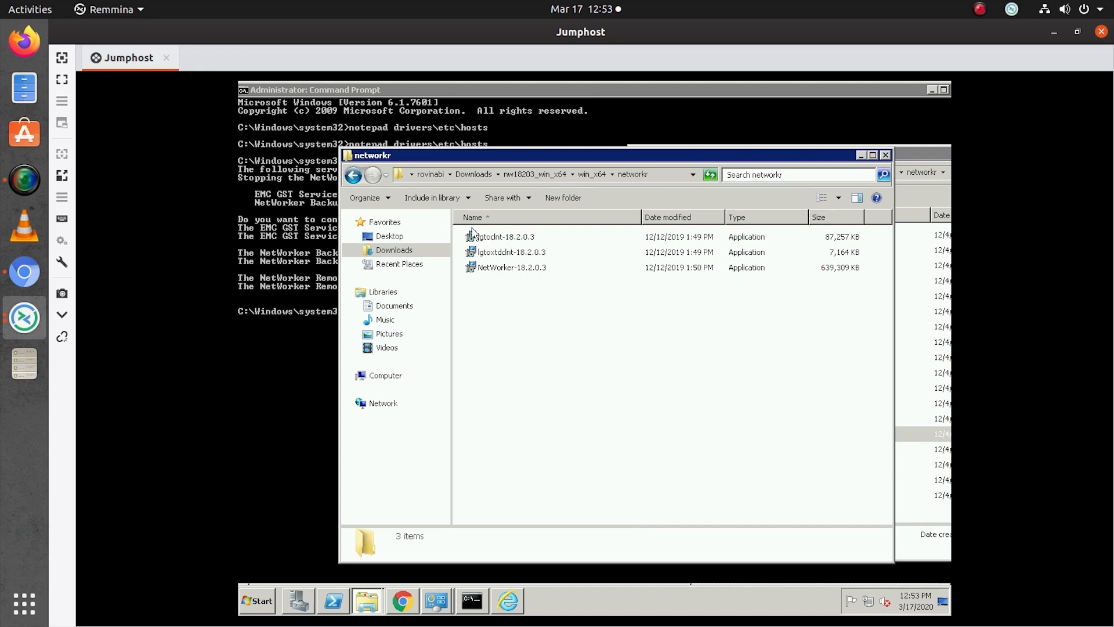
click(527, 269)
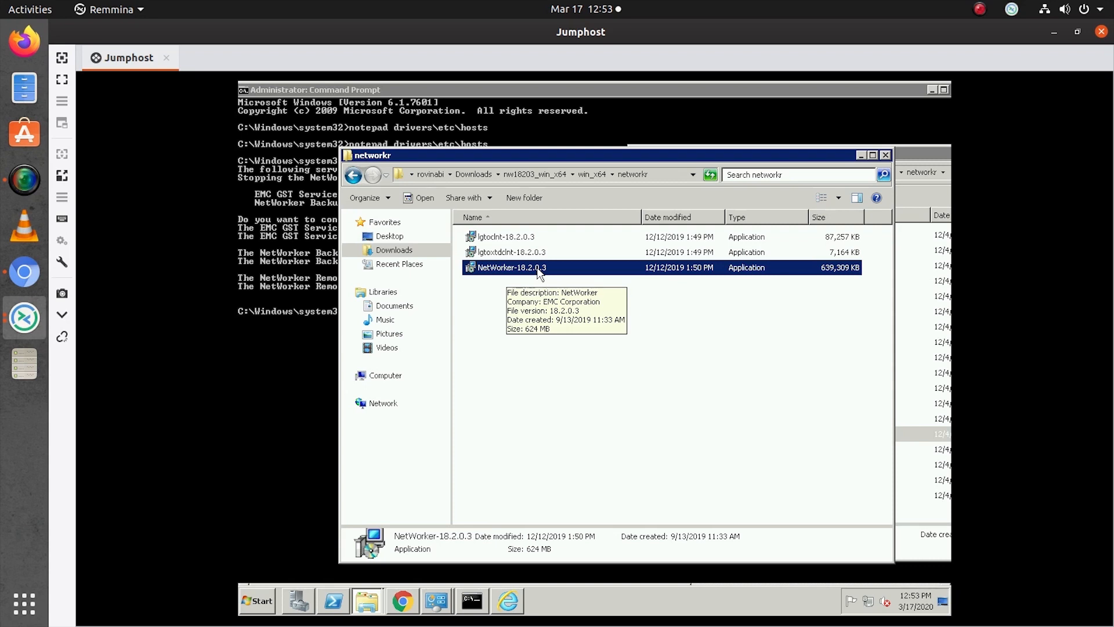
click(535, 238)
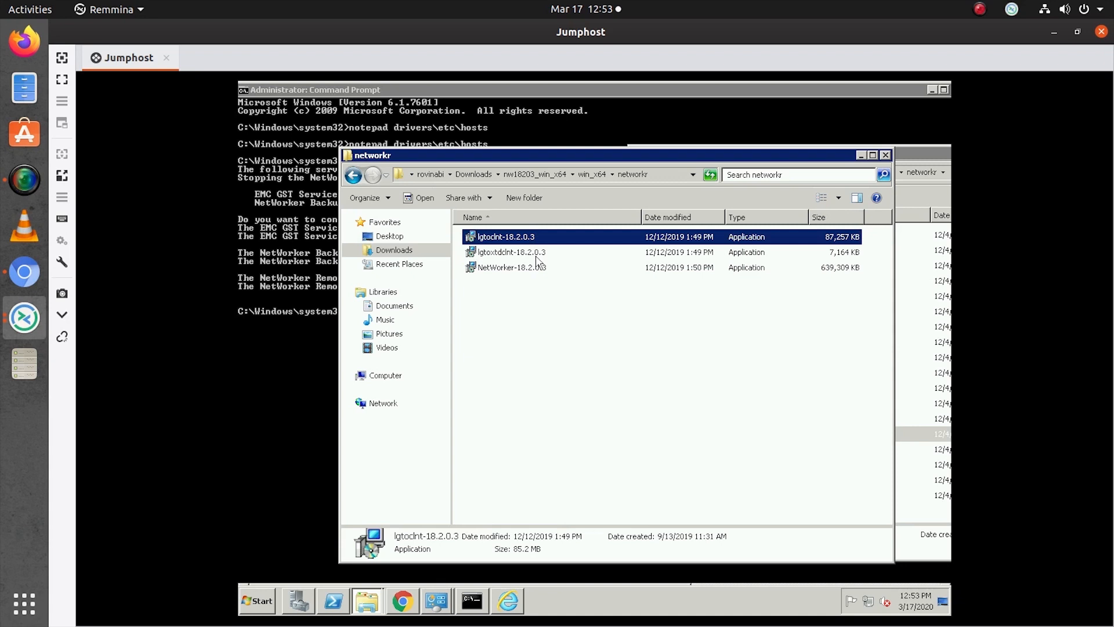
shift+click(537, 253)
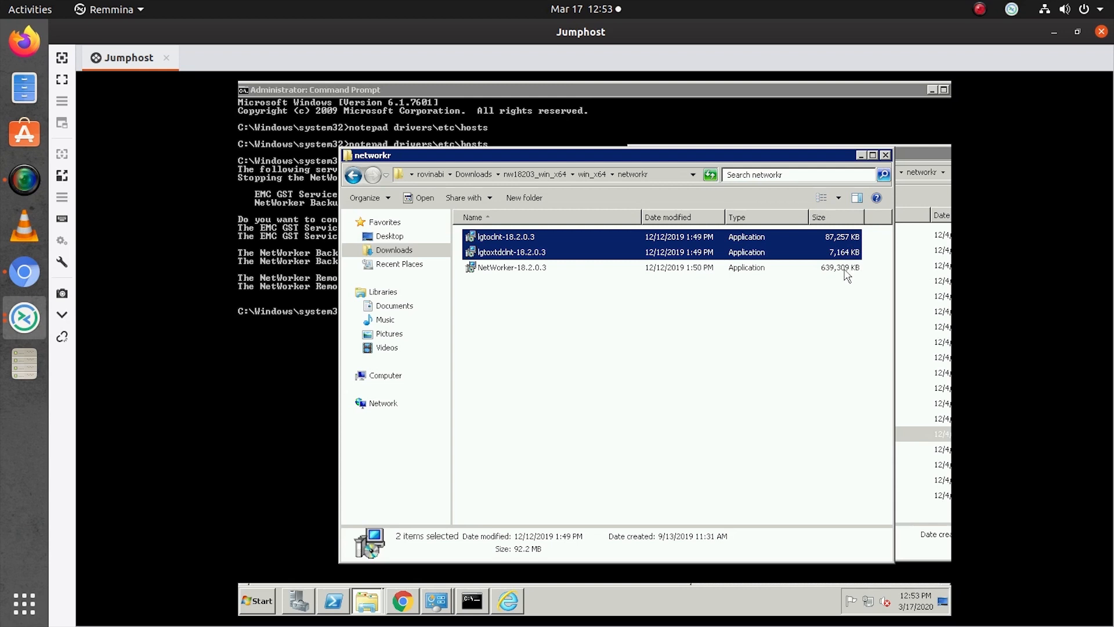
click(827, 316)
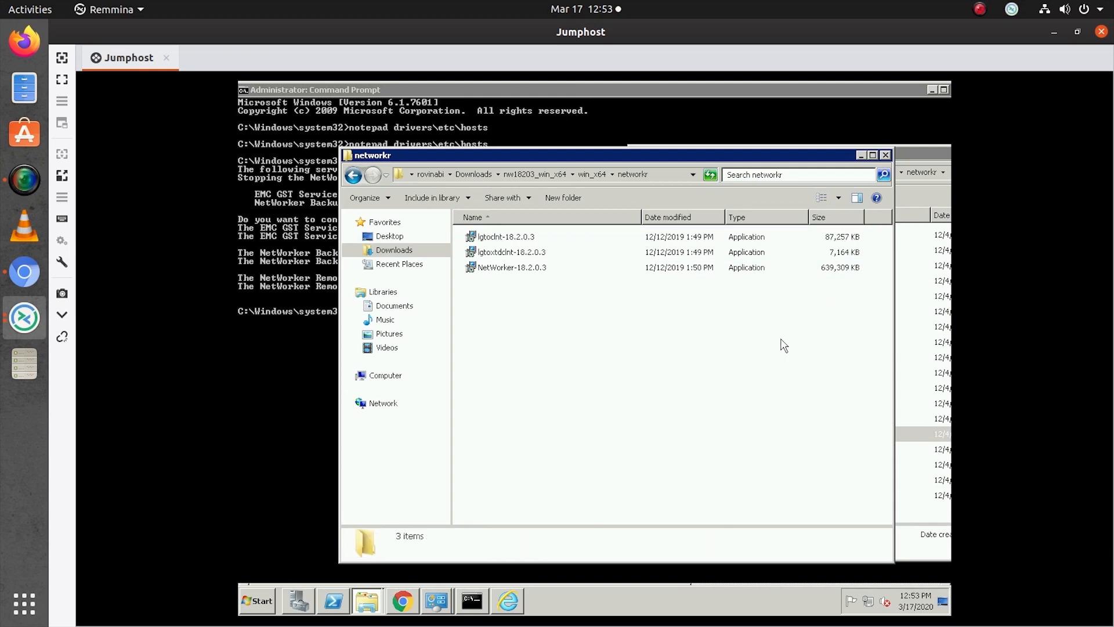
- Bring up the nw82414_win_x64 networkr Explorer window on its own and close it
click(295, 368)
click(372, 597)
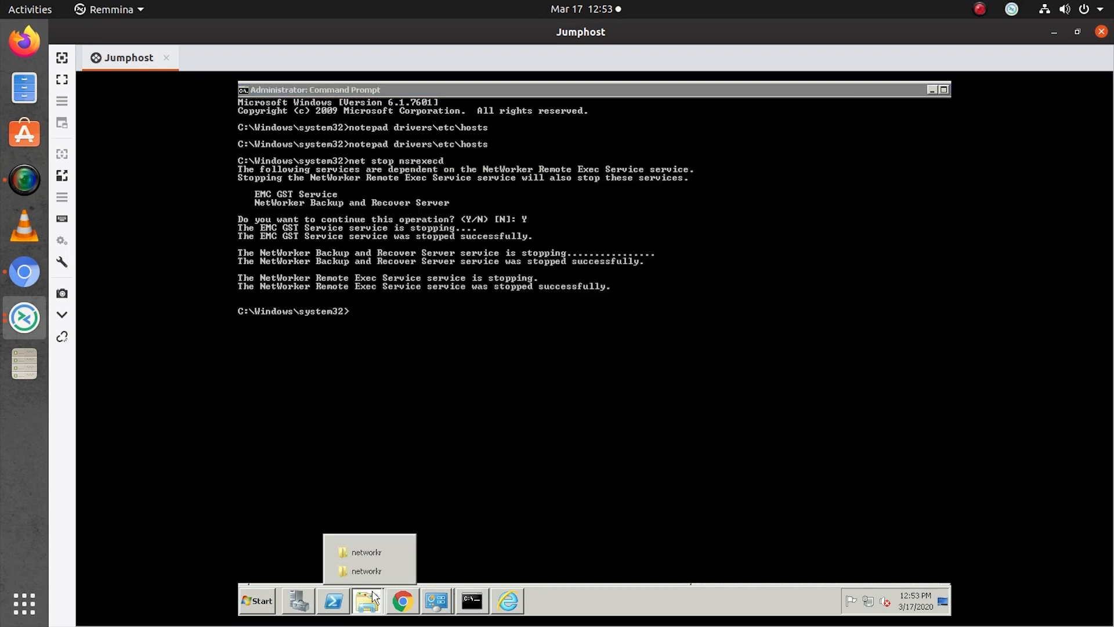
click(377, 569)
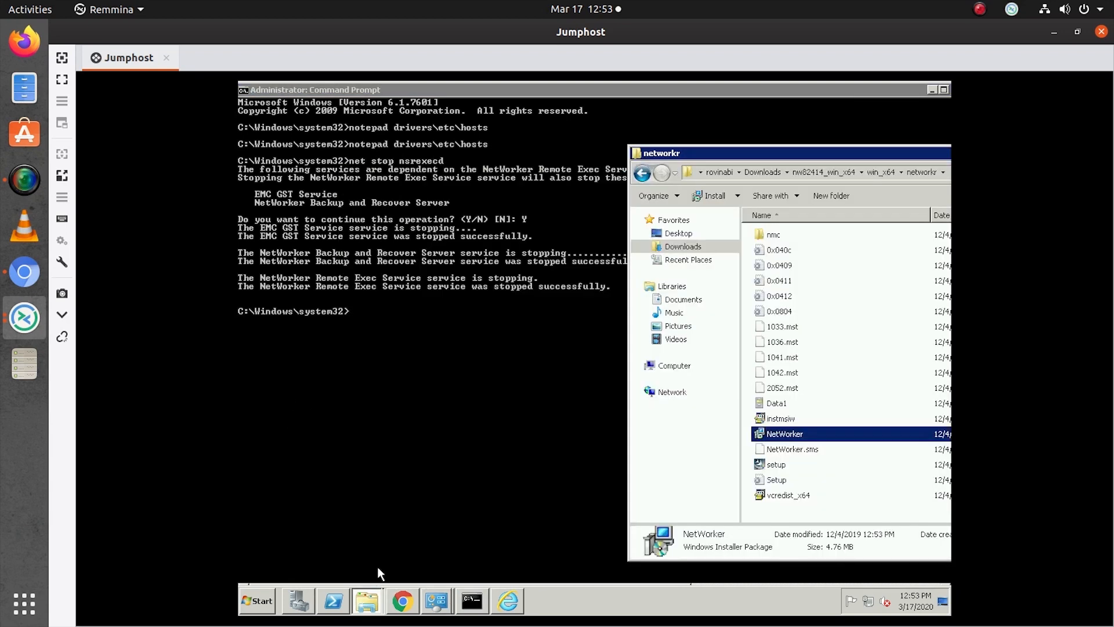
double_click(637, 154)
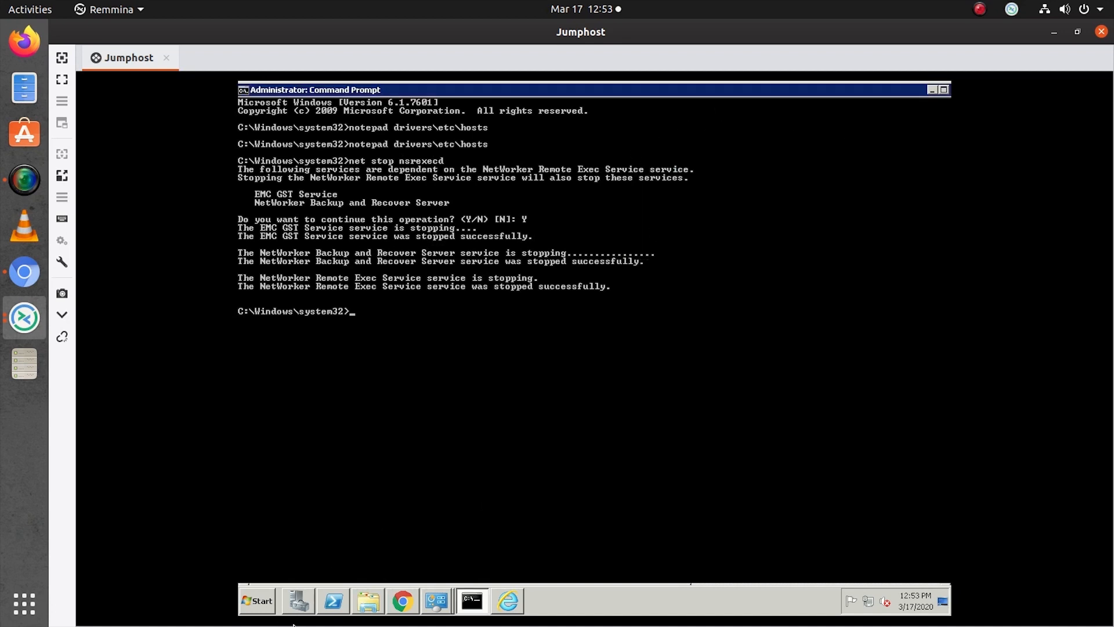
- Run the NetWorker-18.2.0.3 installer from the nw18203_win_x64 networkr folder as administrator and allow it to make changes
click(363, 599)
click(520, 268)
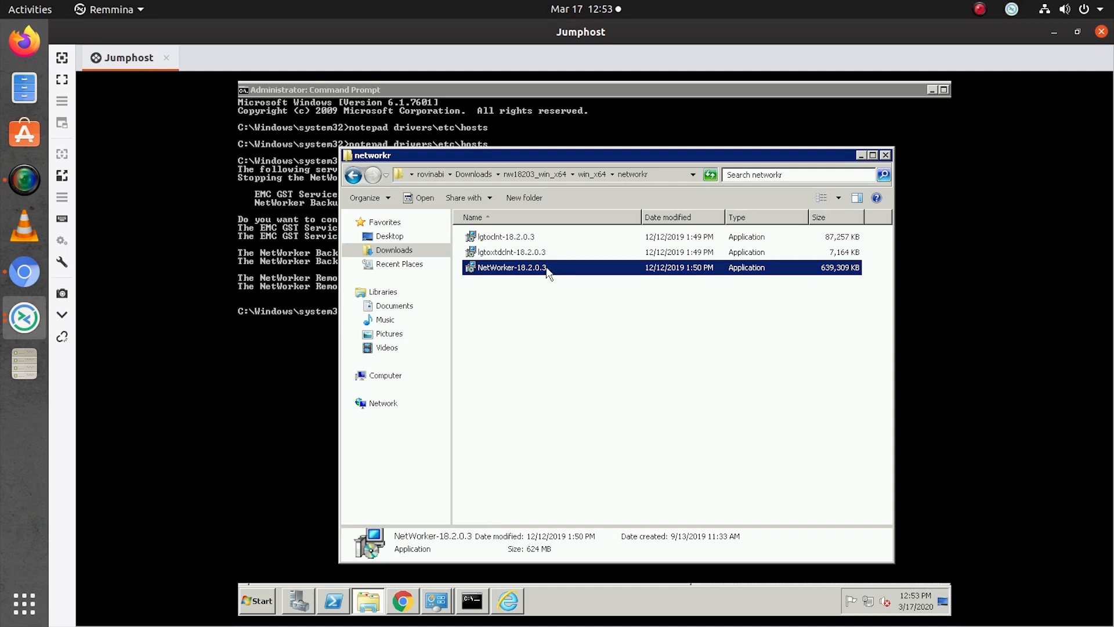
right_click(548, 273)
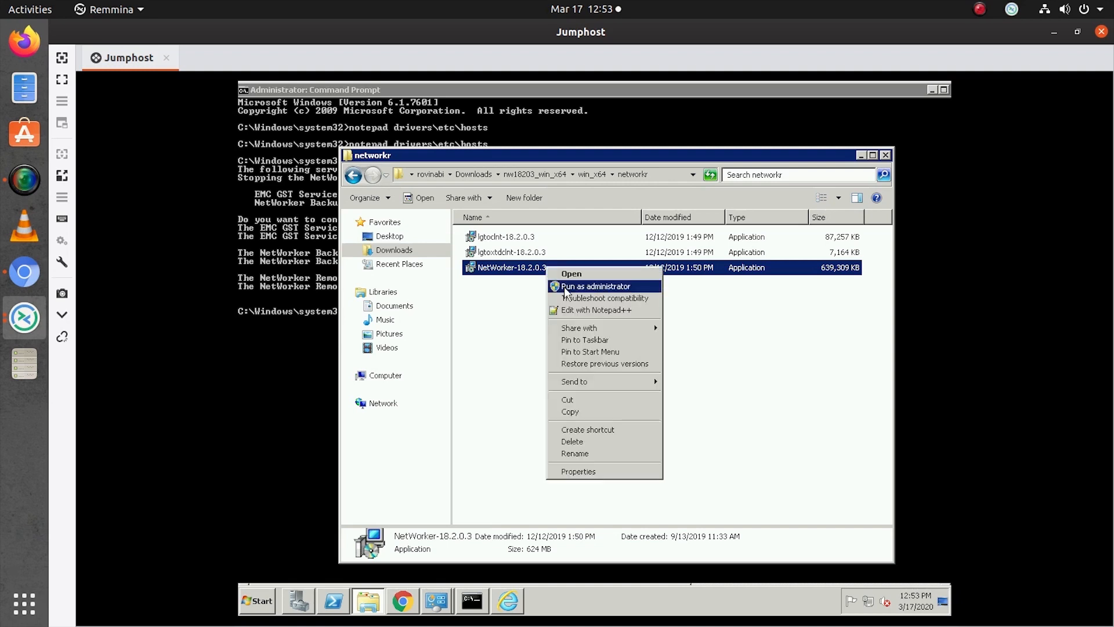
click(596, 287)
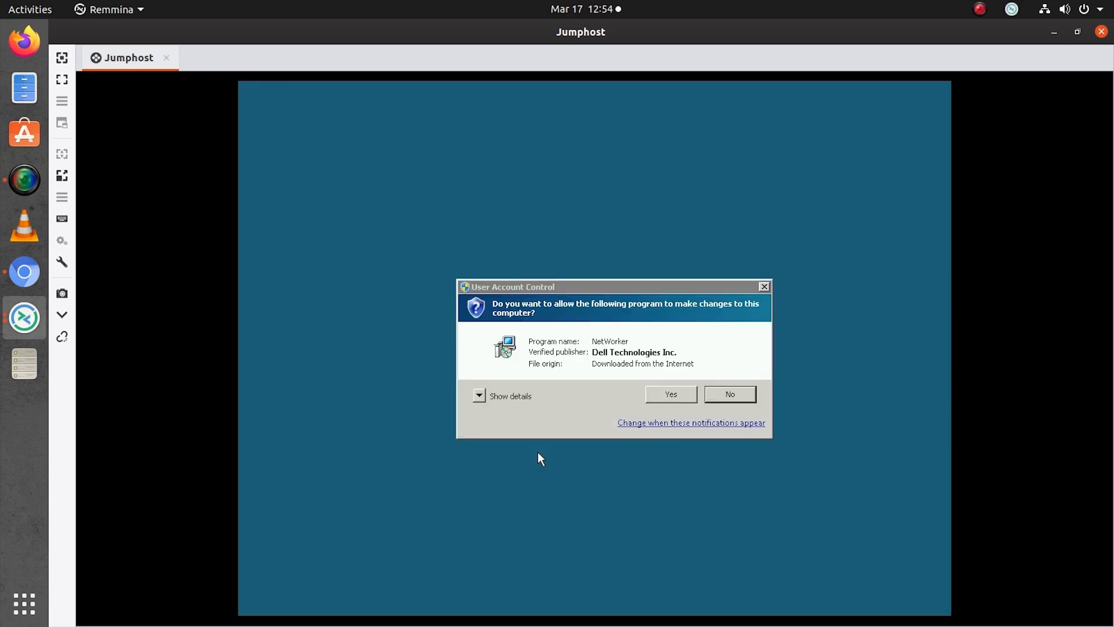
click(666, 394)
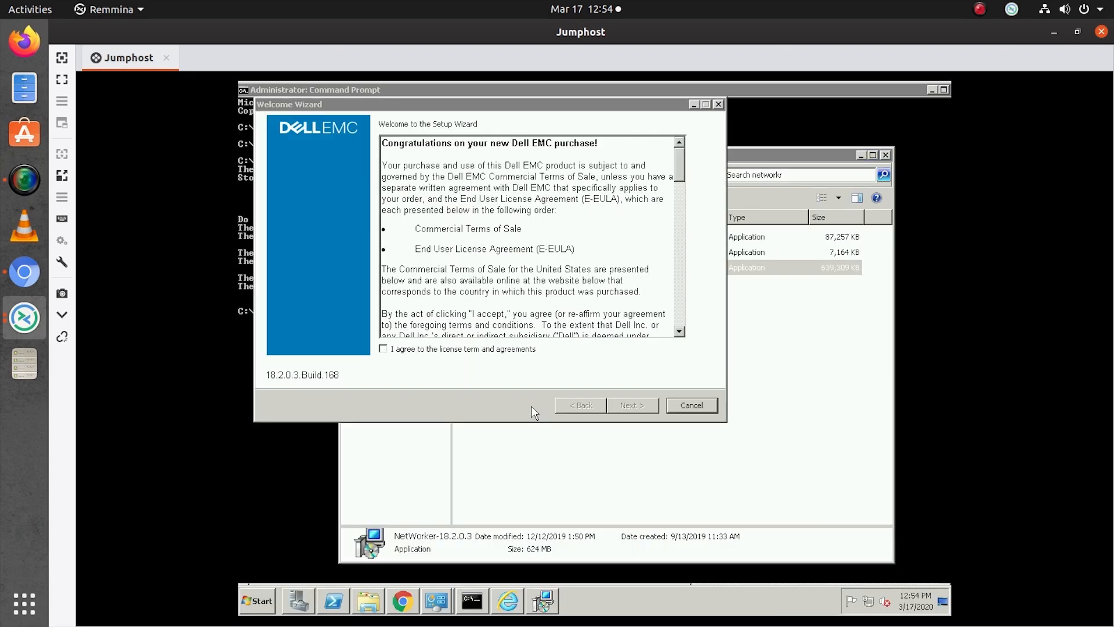
- Agree to the license terms in the setup wizard and continue with the Windows Firewall left unconfigured
click(417, 351)
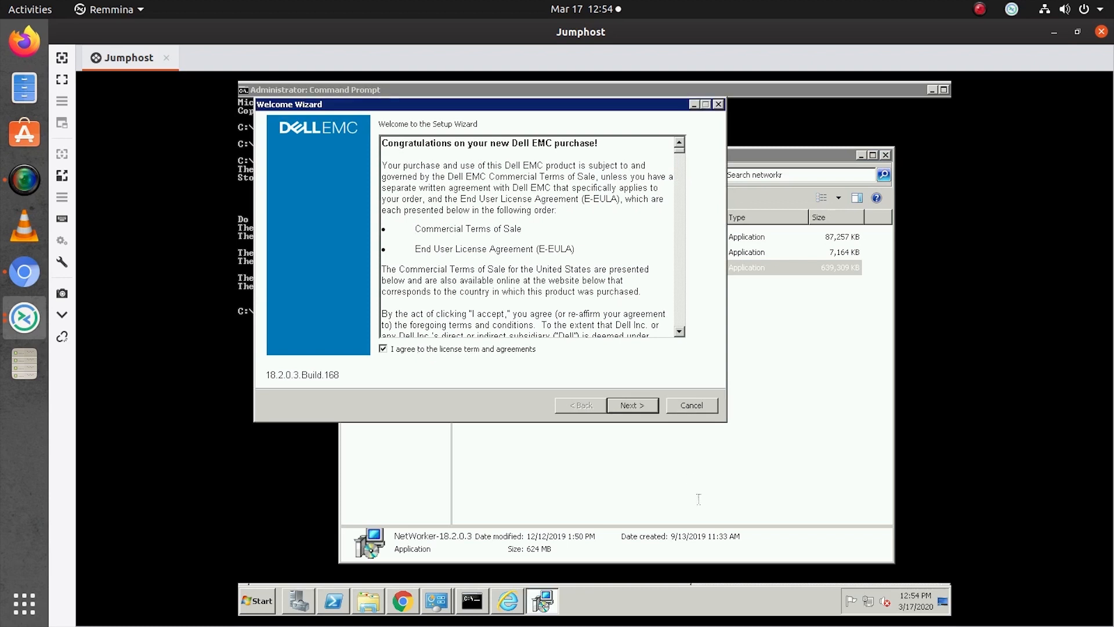
click(635, 405)
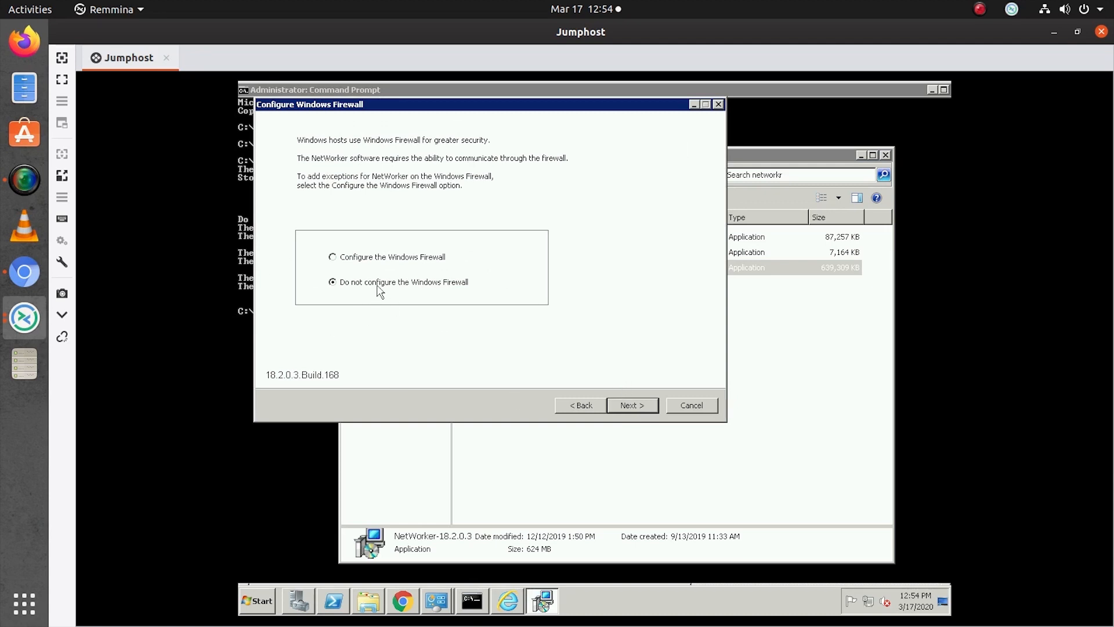
click(627, 408)
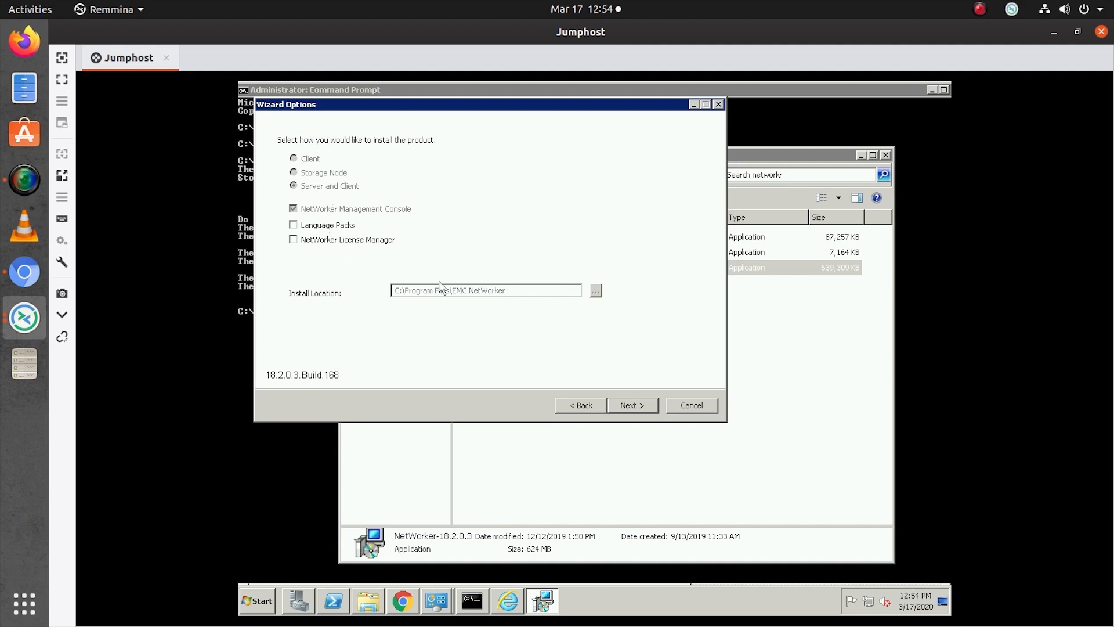
- Accept the default installation options and the licensing notice, and keep Apache Tomcat port 9090 for the NetWorker Authentication Service
click(637, 406)
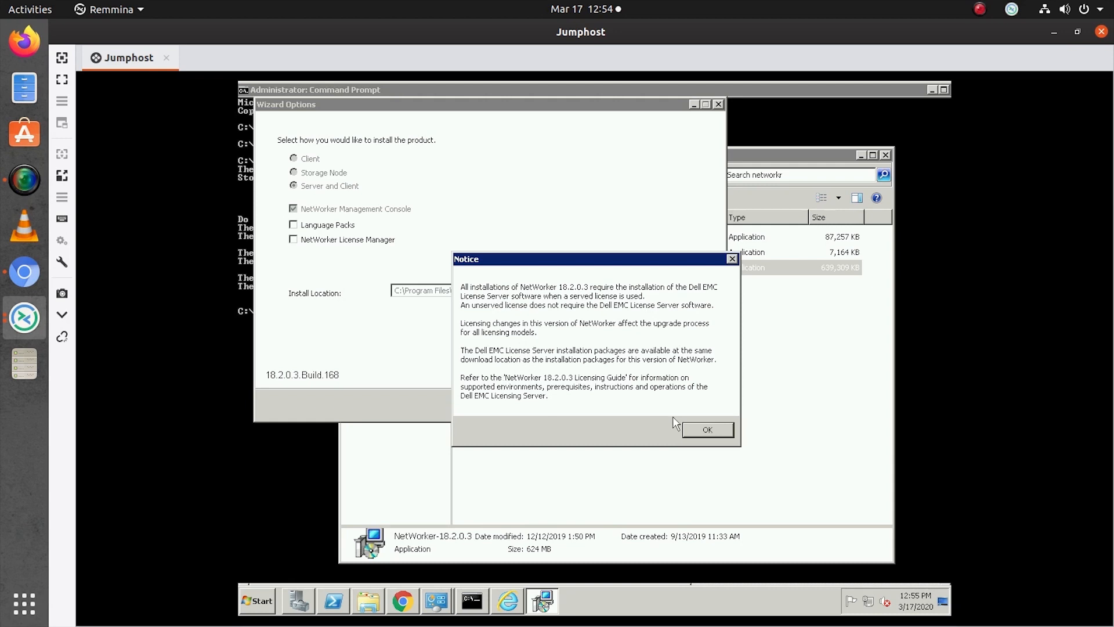
click(708, 429)
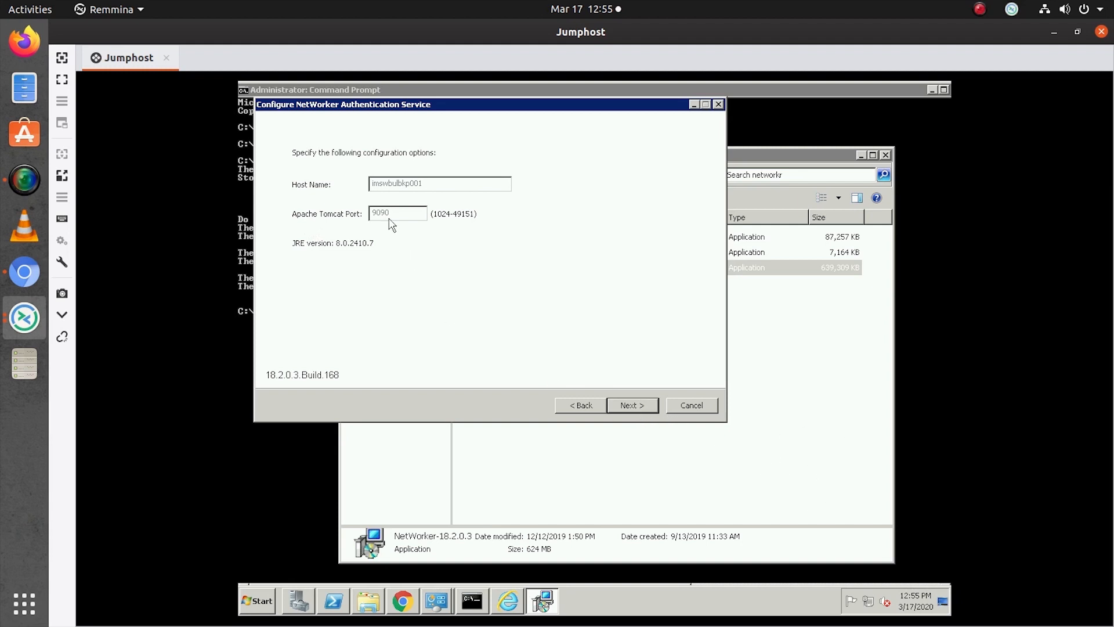
click(645, 410)
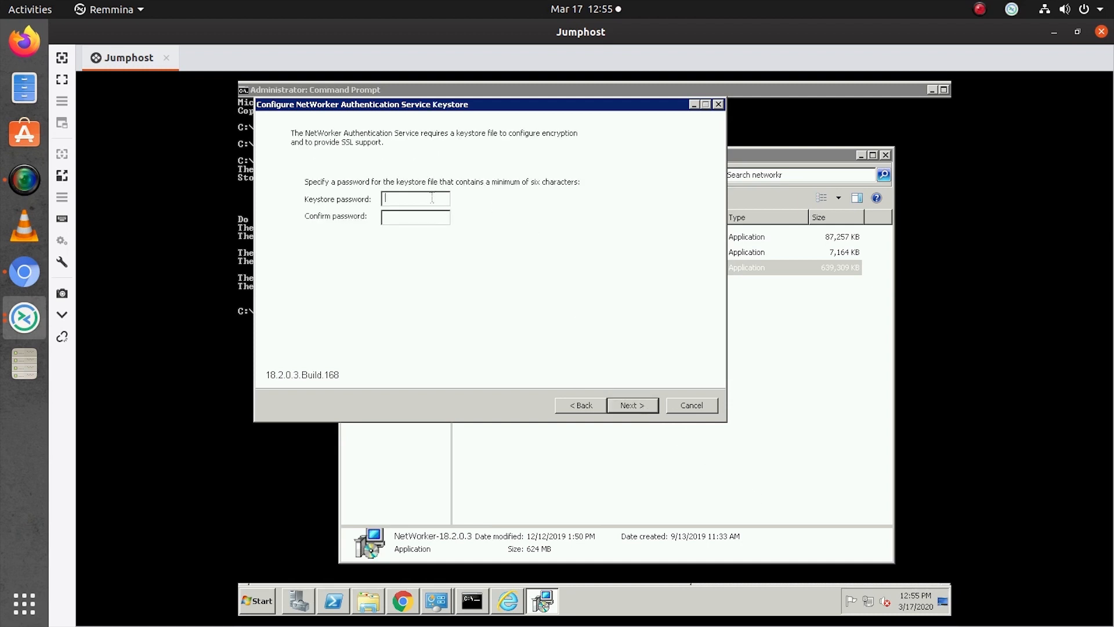
- Enter and confirm the keystore password for the NetWorker Authentication Service and continue
text(*************)
key(Tab)
text(*************)
click(638, 409)
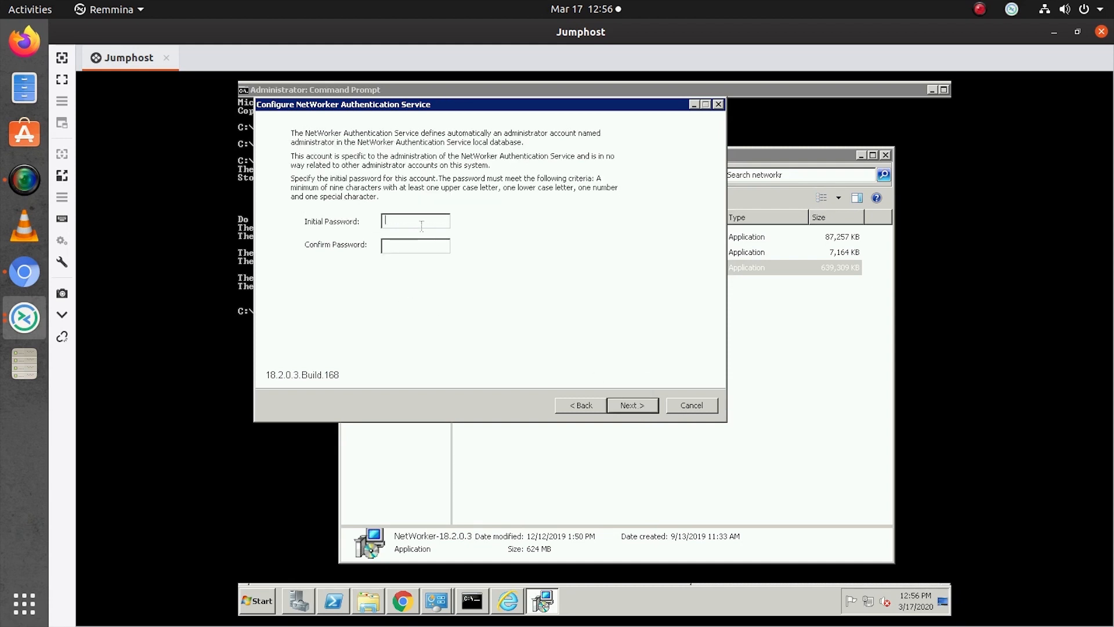
- Enter and confirm the initial password of the Authentication Service administrator account and continue
key(ctrl+v)
key(ctrl+v)
click(648, 411)
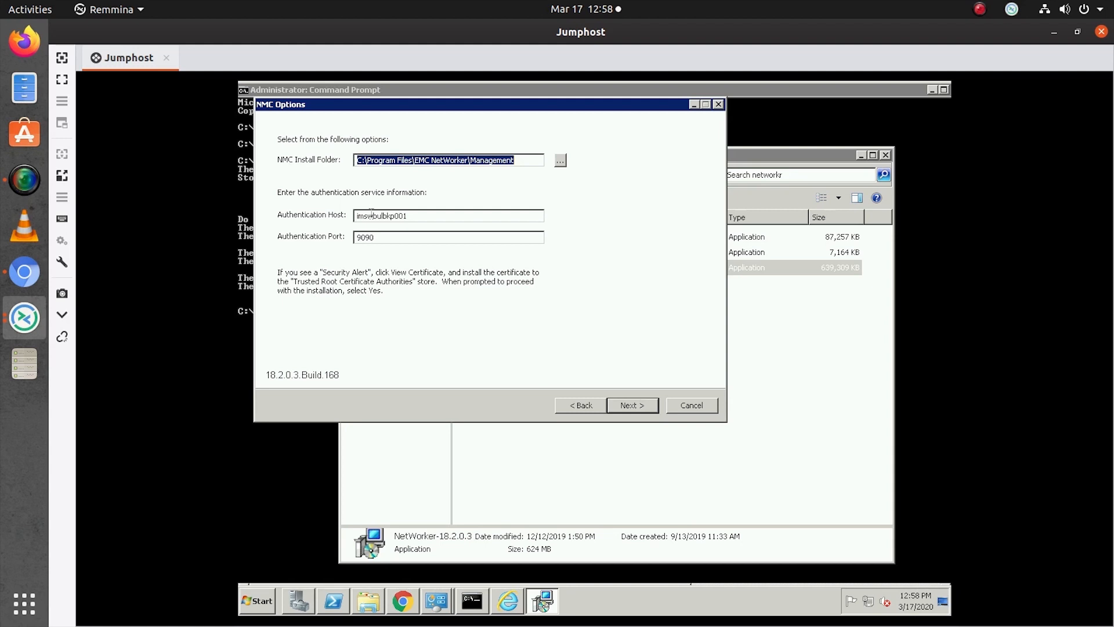
- Accept the default NMC and database options, with authentication port 9090, client service port 9001 and web server port 9000
double_click(409, 217)
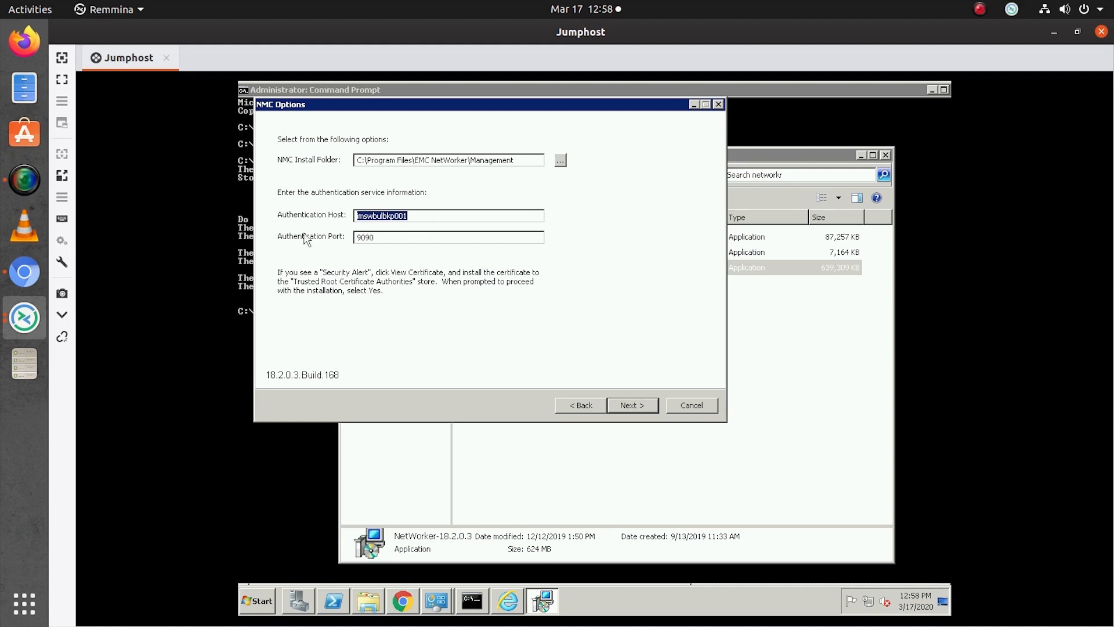
click(633, 405)
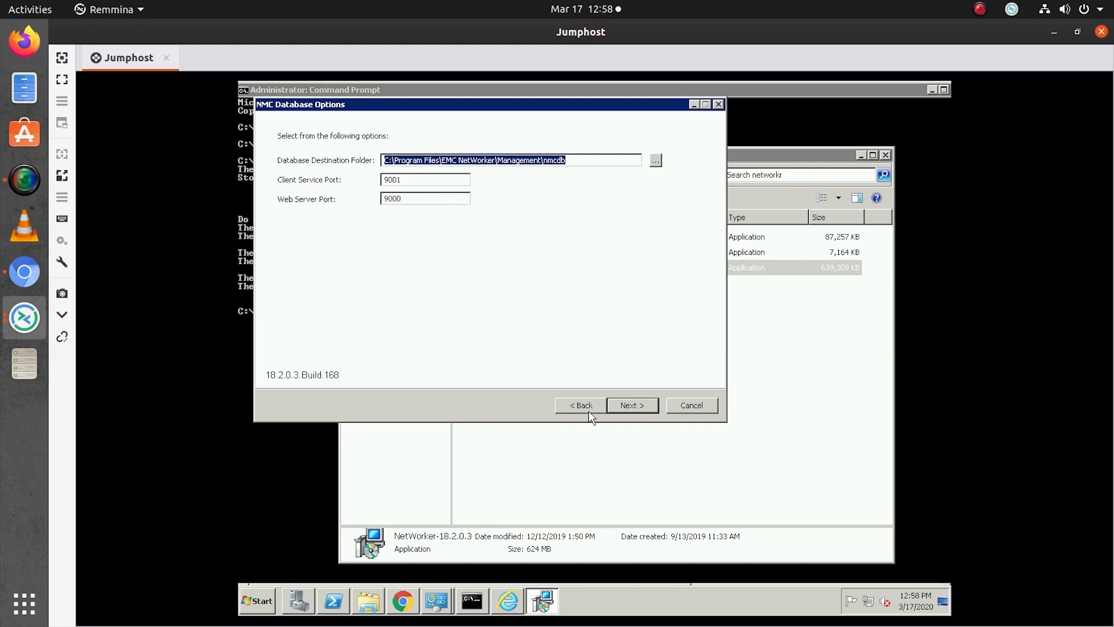
click(631, 406)
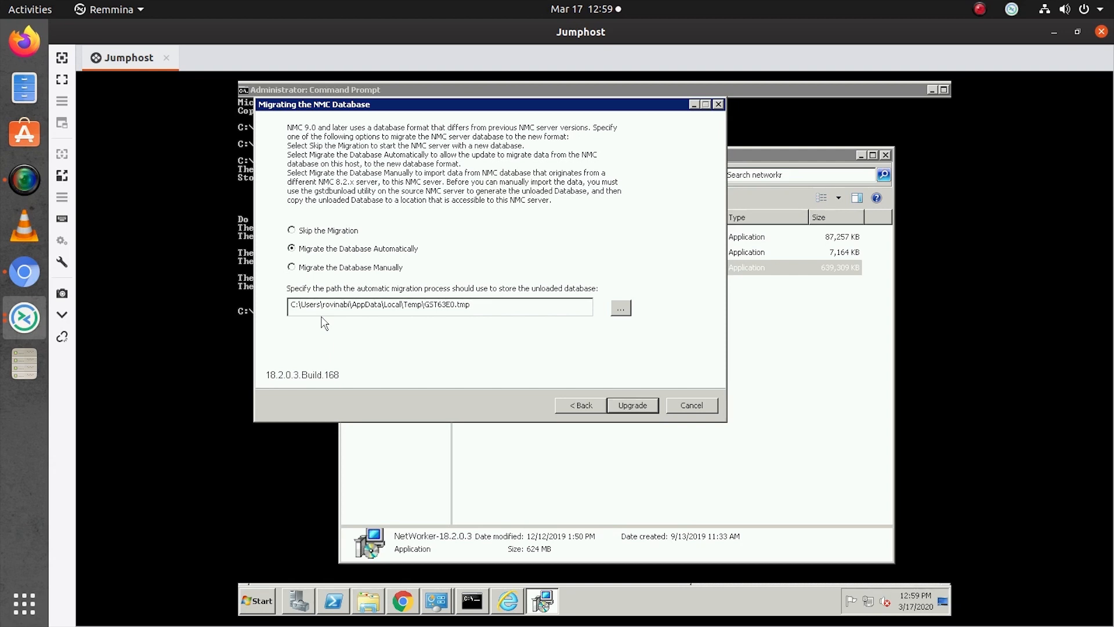
click(337, 269)
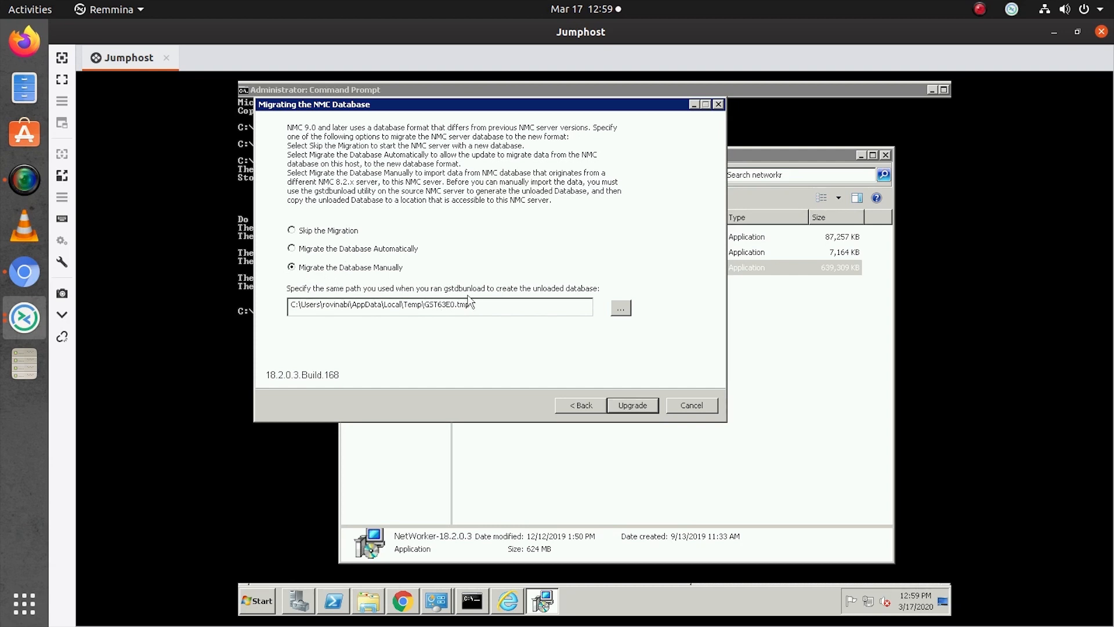
click(374, 250)
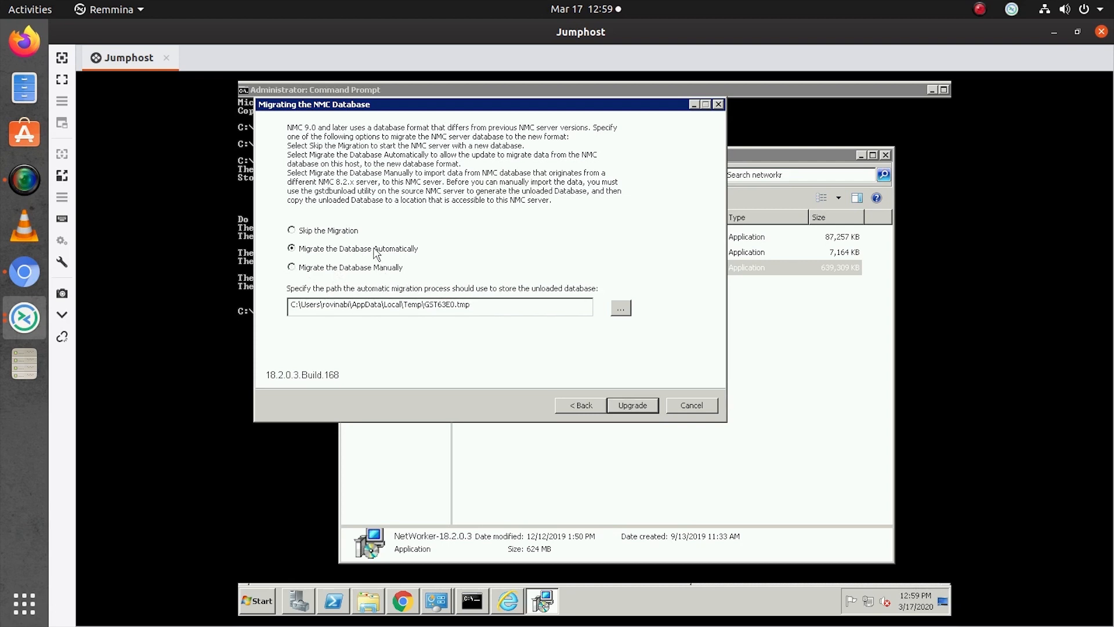
click(305, 232)
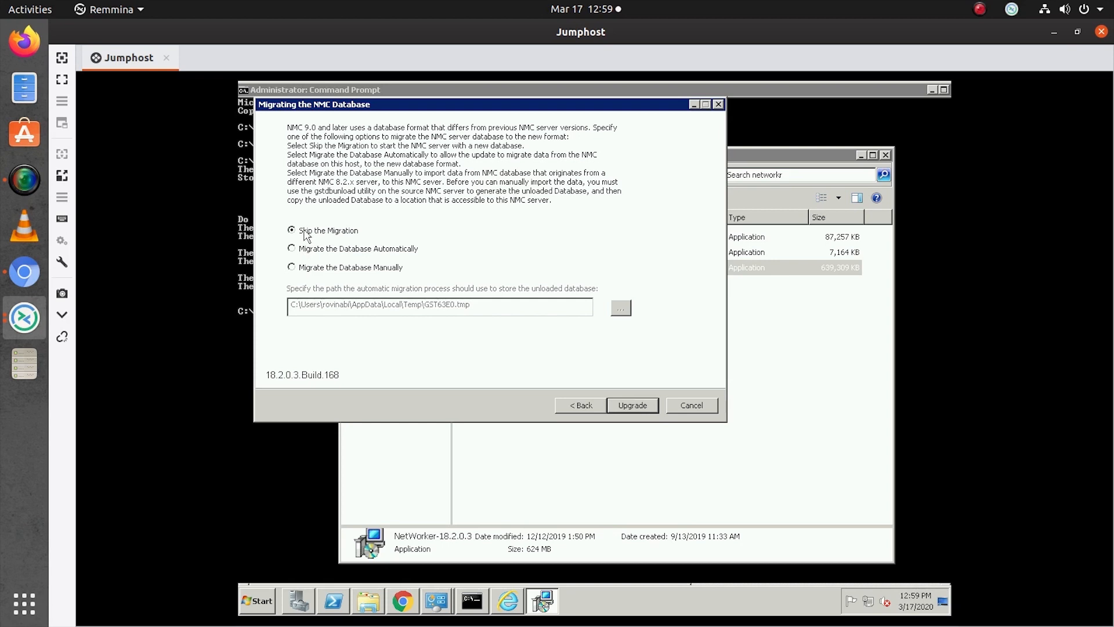
- Select Migrate the Database Automatically for the NMC database, run the upgrade and finish the setup wizard
click(330, 249)
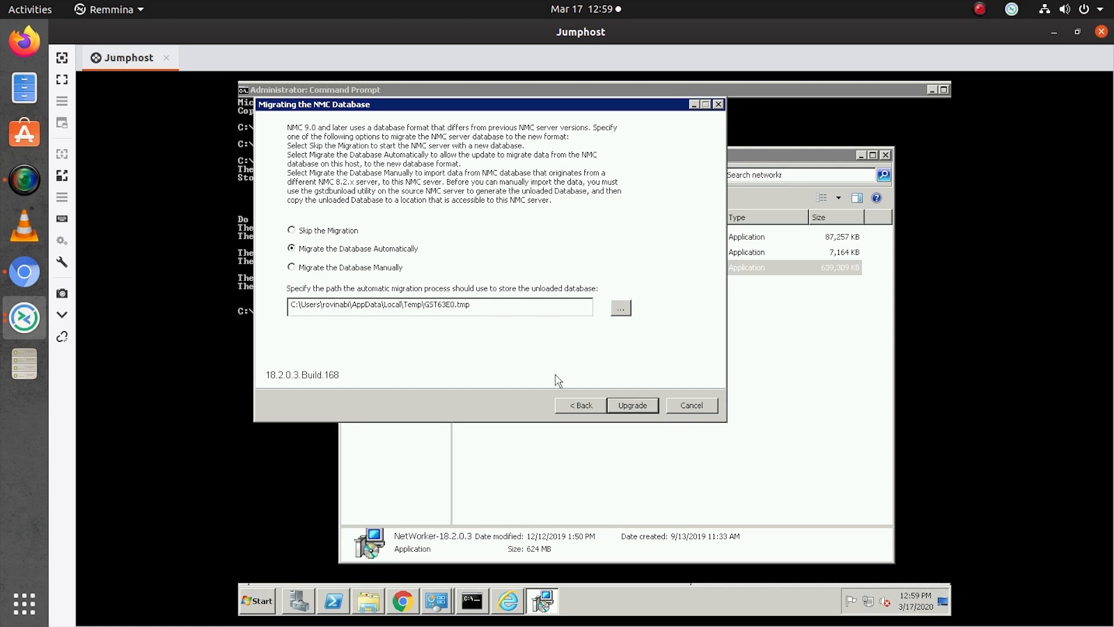
click(640, 409)
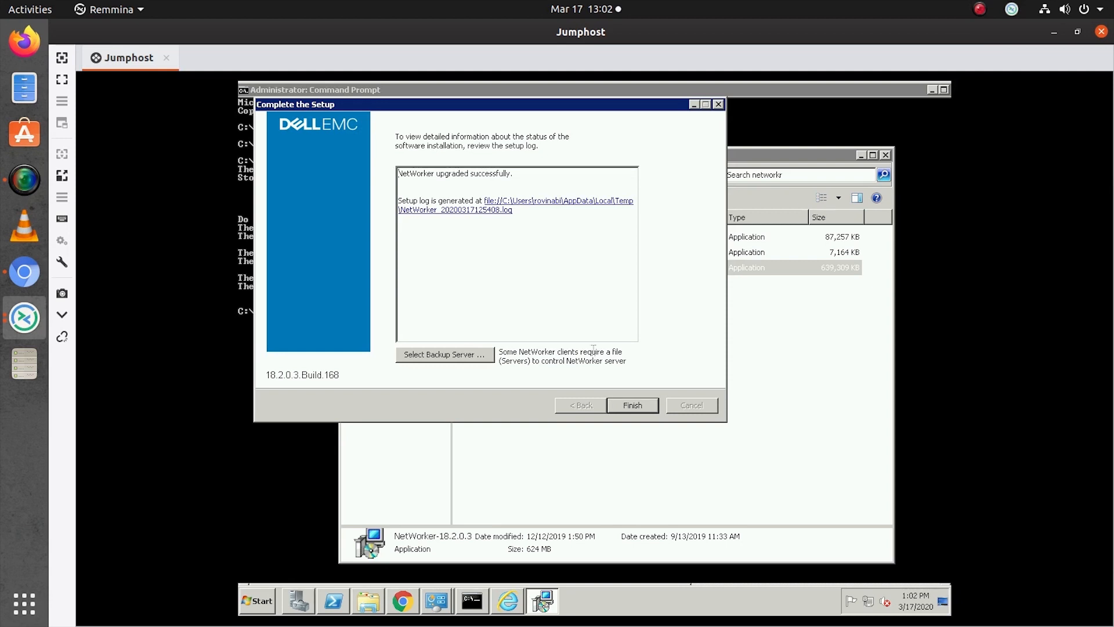
click(633, 405)
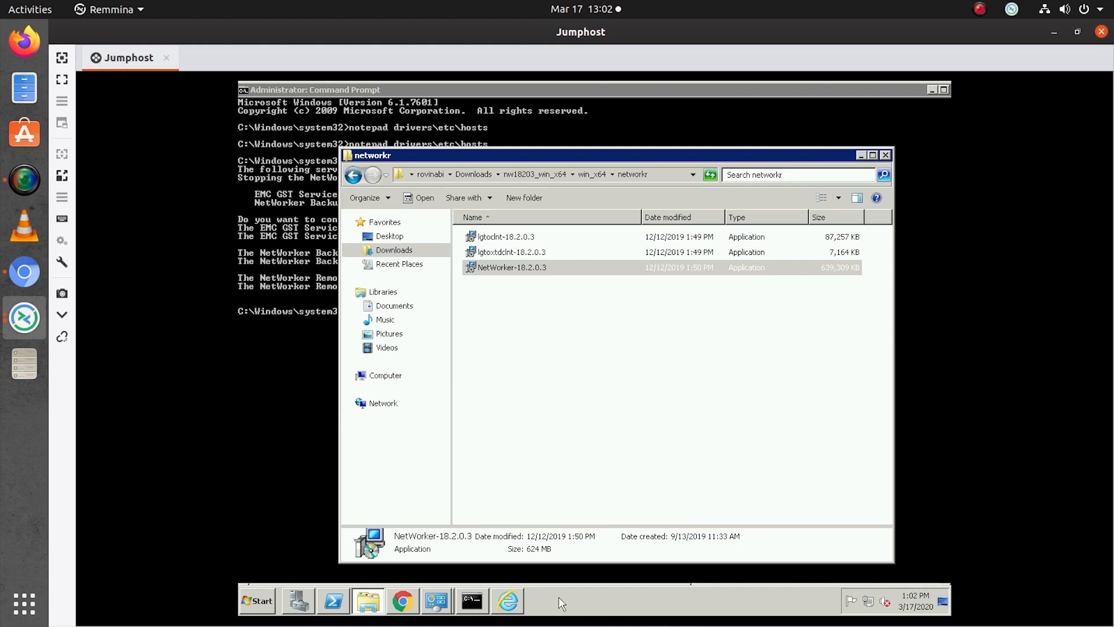
- Switch to Programs and Features and check the version of the installed NetWorker entry
right_click(435, 606)
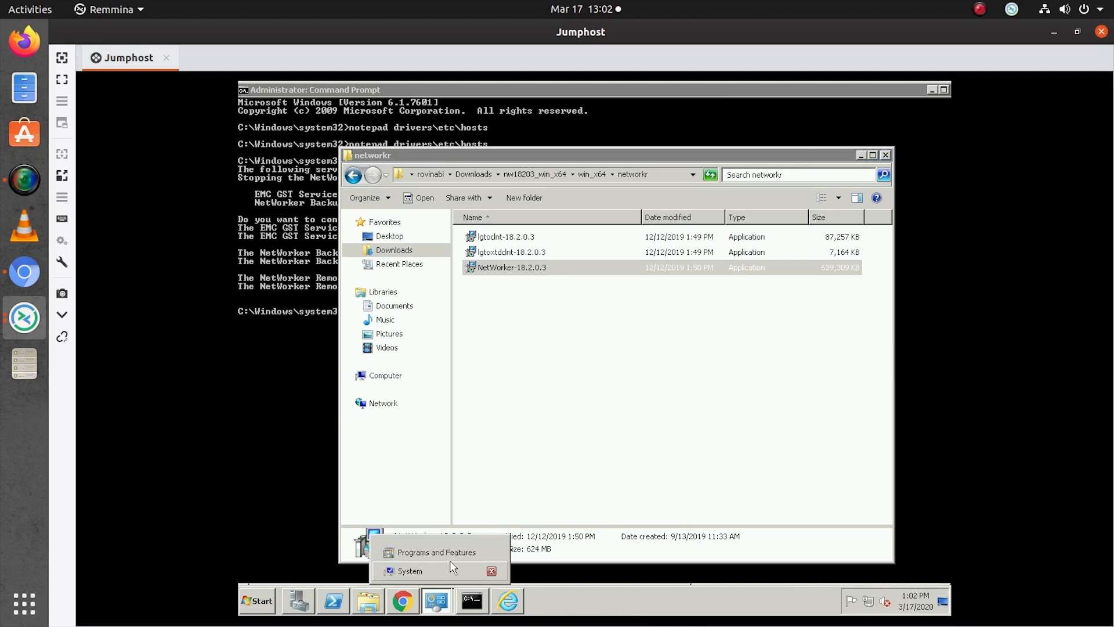
click(418, 552)
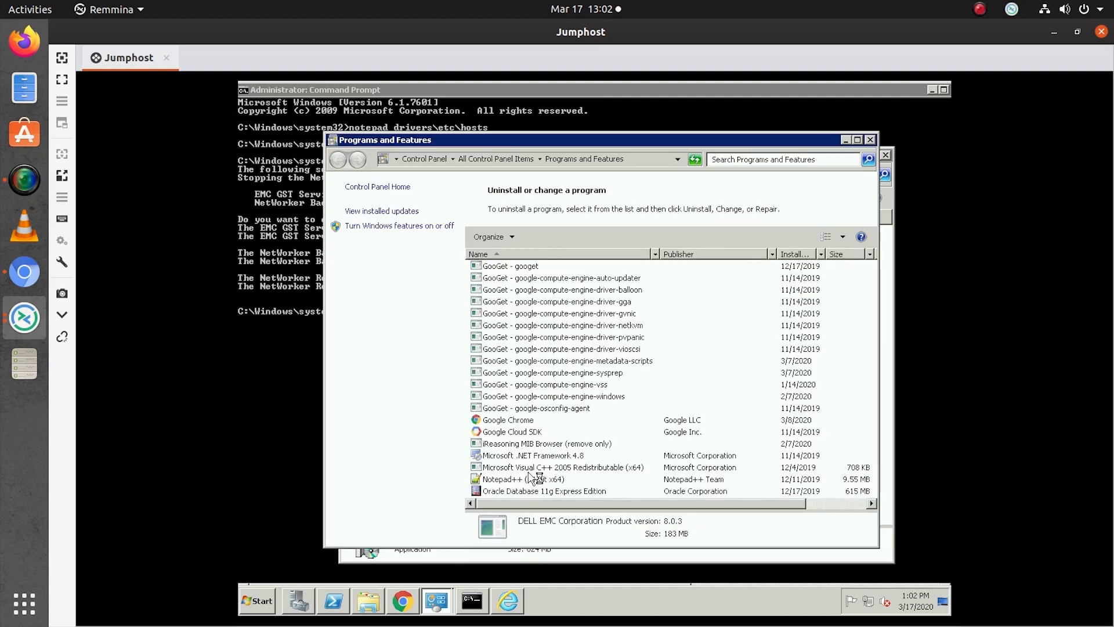
click(529, 471)
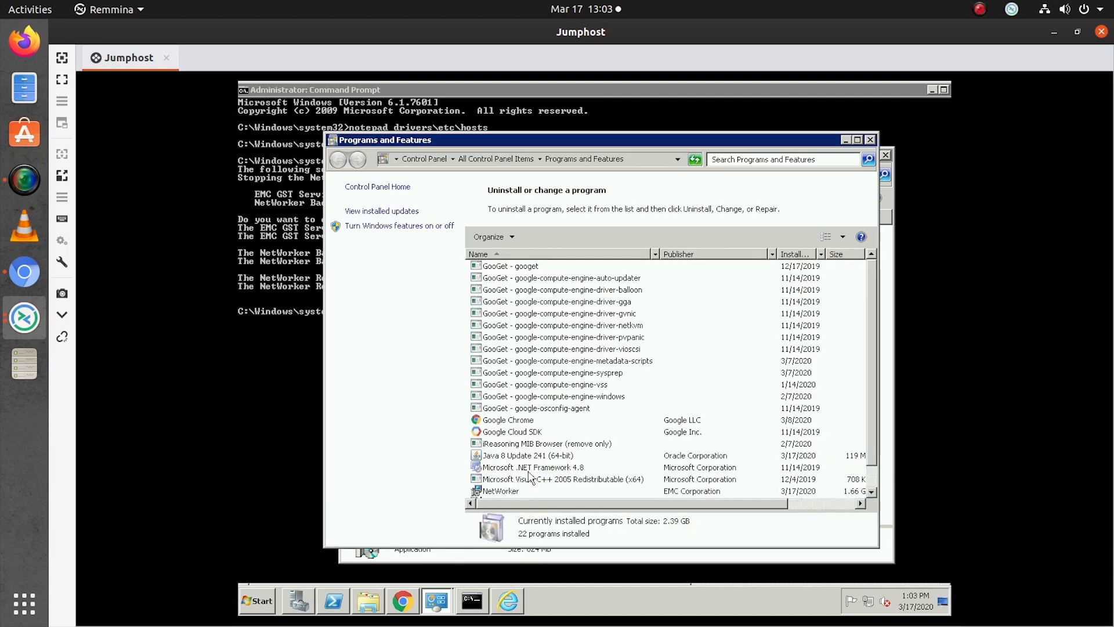
click(516, 467)
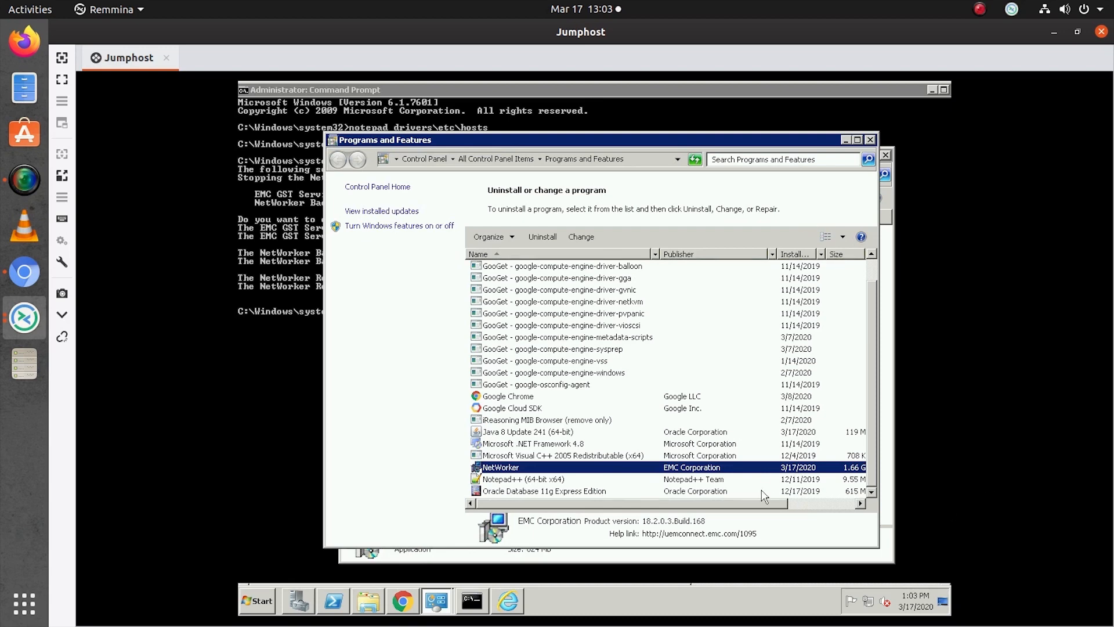
click(796, 504)
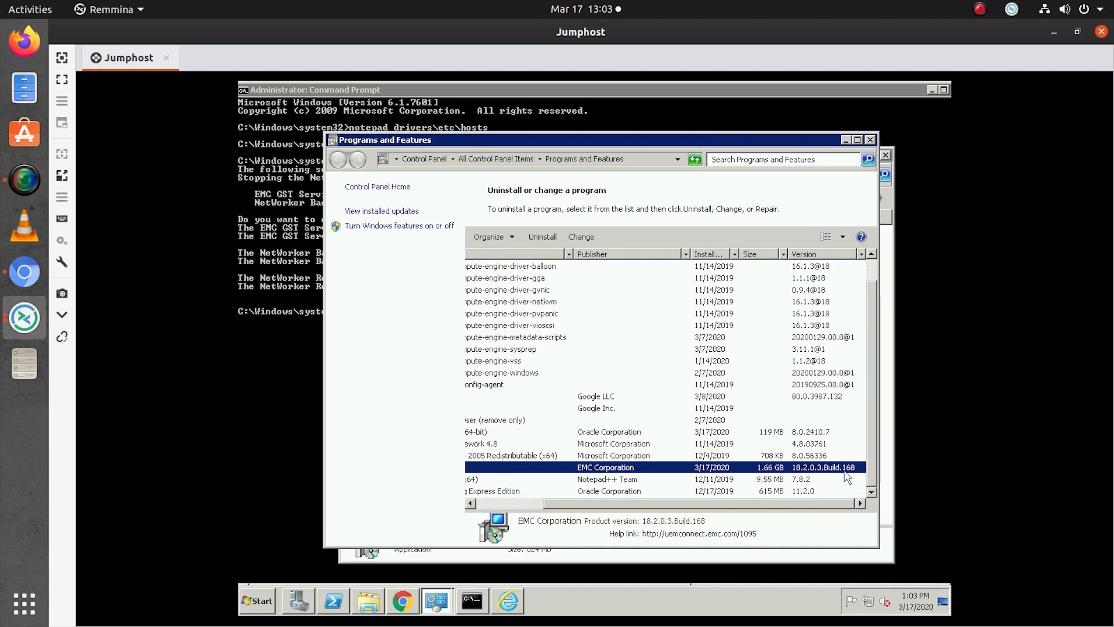
- Go to the Downloads folder in Windows Explorer and run the nre-win-8.0.3 installer, allowing the file to open
click(368, 602)
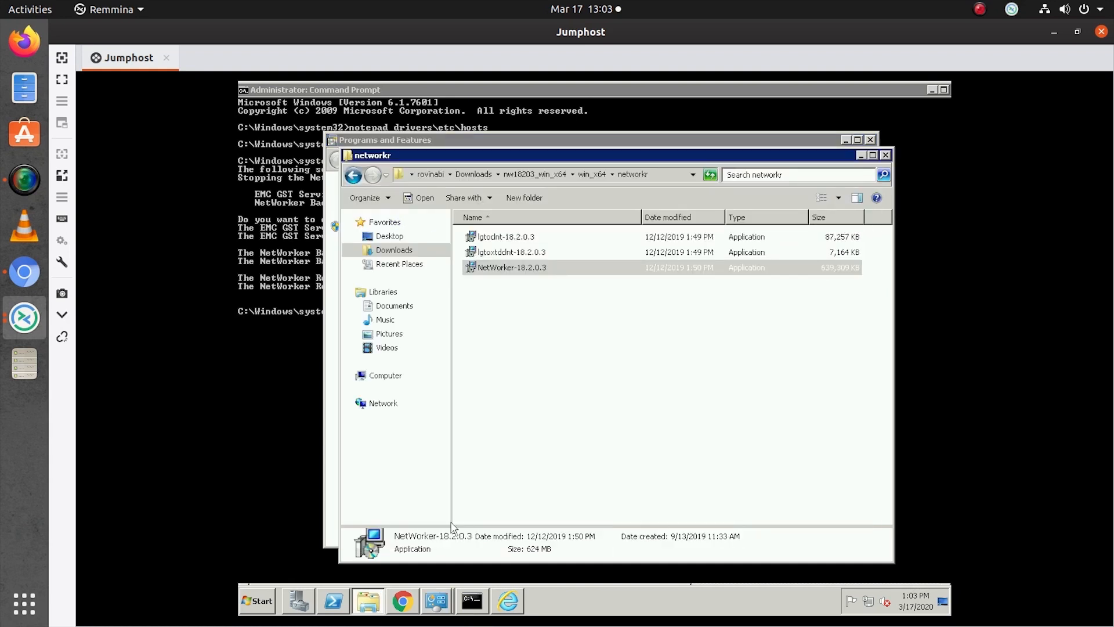
click(585, 175)
click(534, 174)
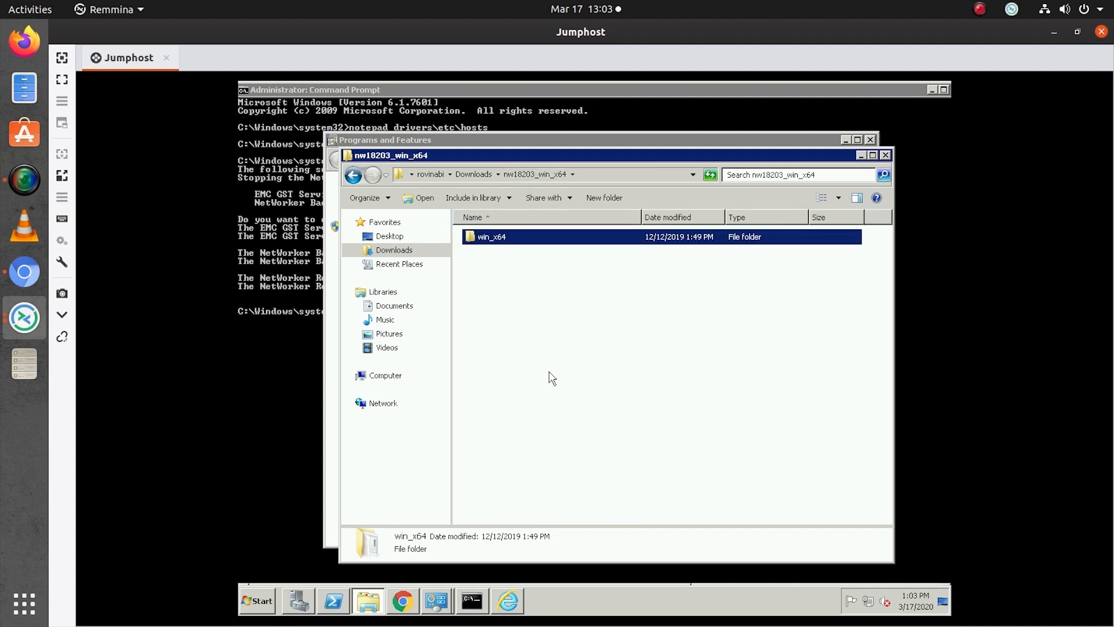
click(471, 174)
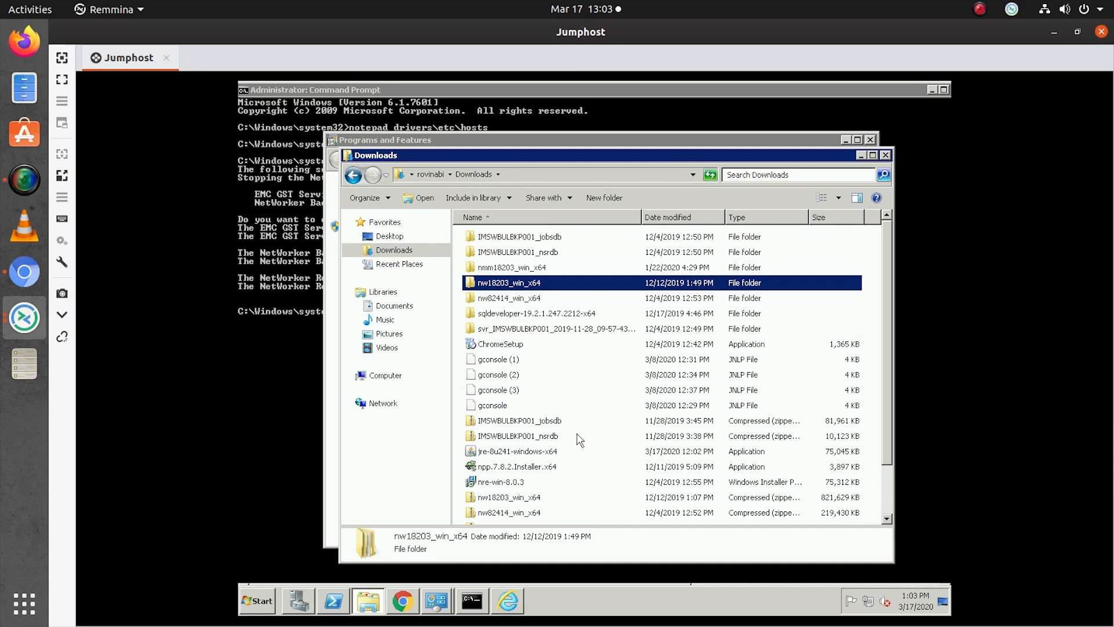
scroll(579, 438, down, 1)
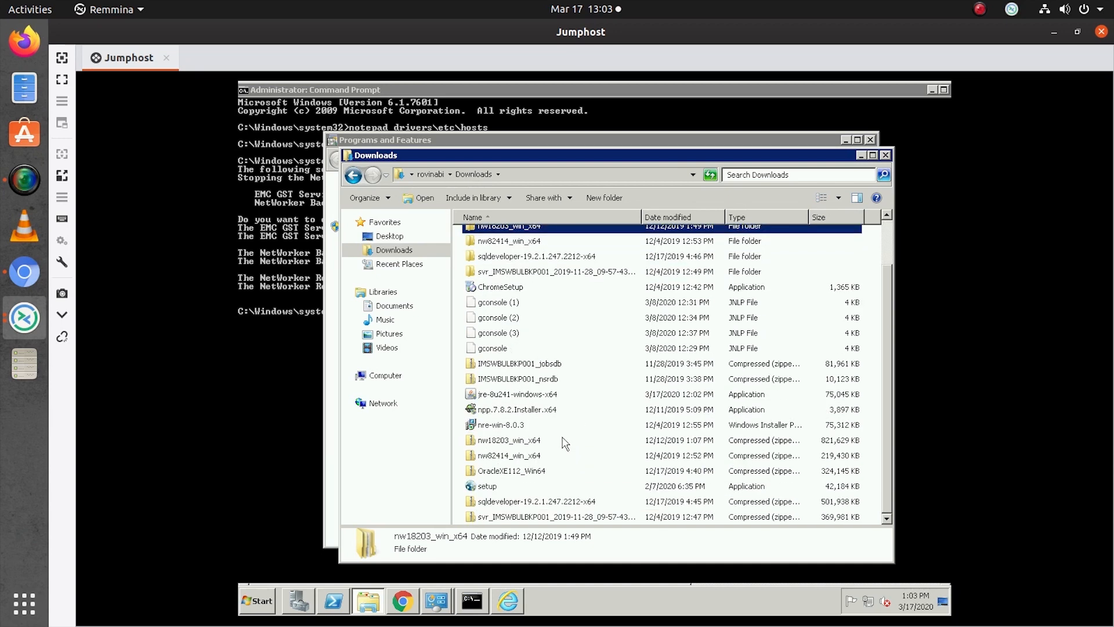
click(517, 428)
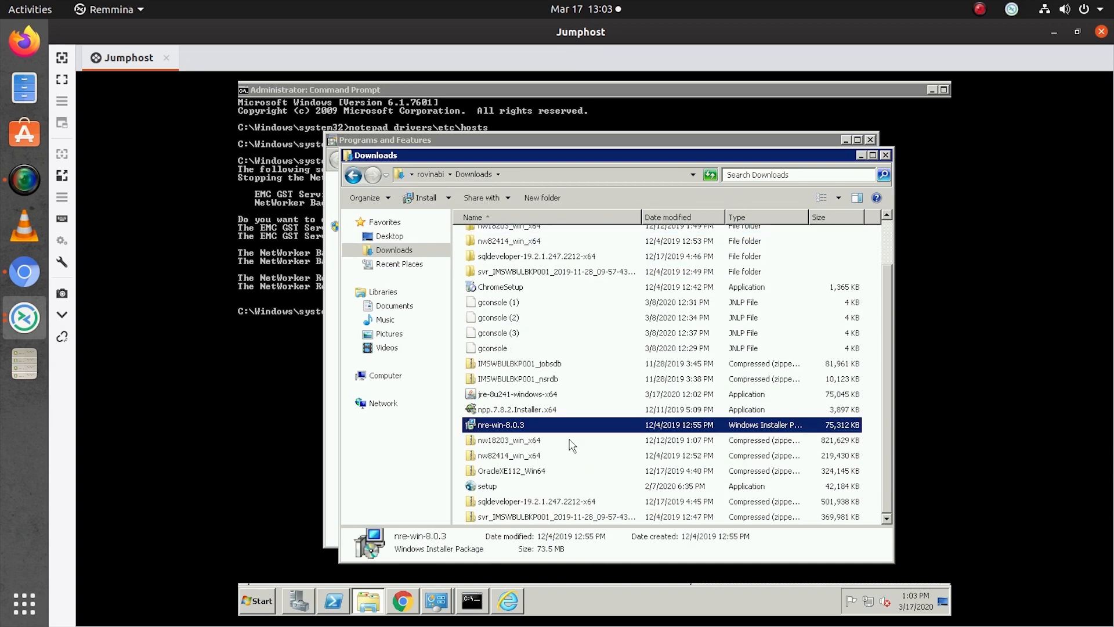
double_click(566, 431)
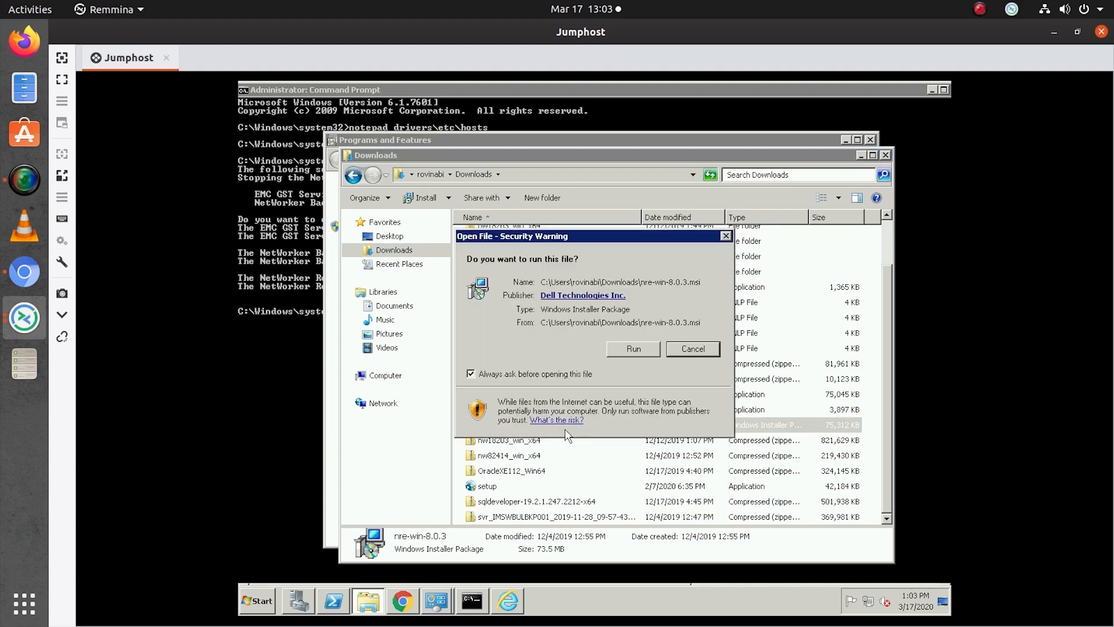
click(639, 349)
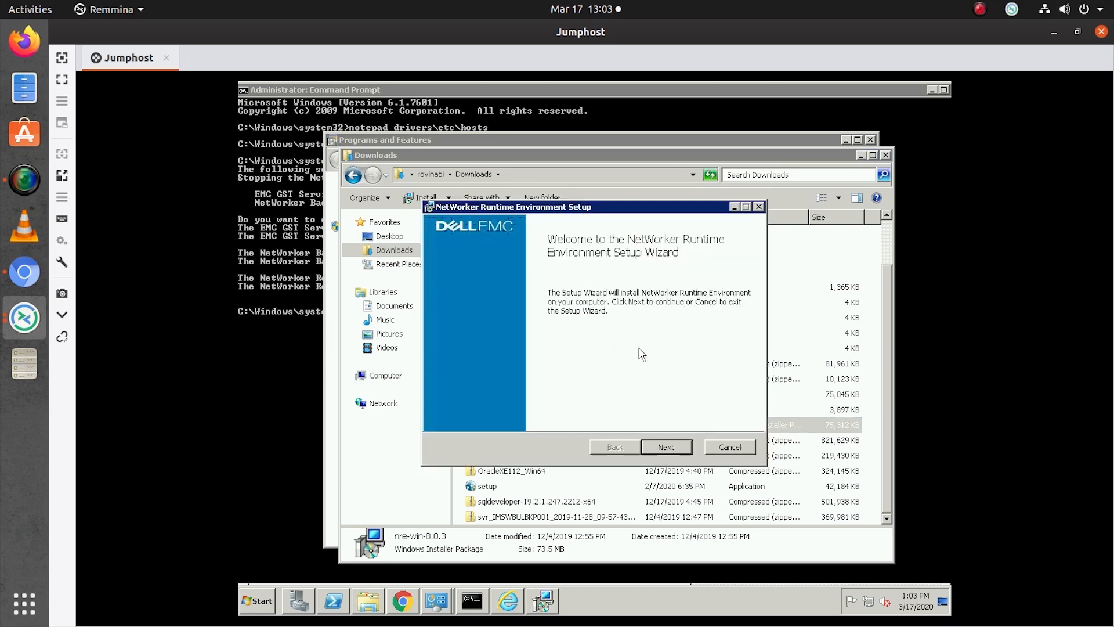
- Install NetWorker Runtime Environment to C:\Program Files\NRE\ with a desktop shortcut, accepting the license agreement and allowing the installation, and finish the wizard
click(668, 447)
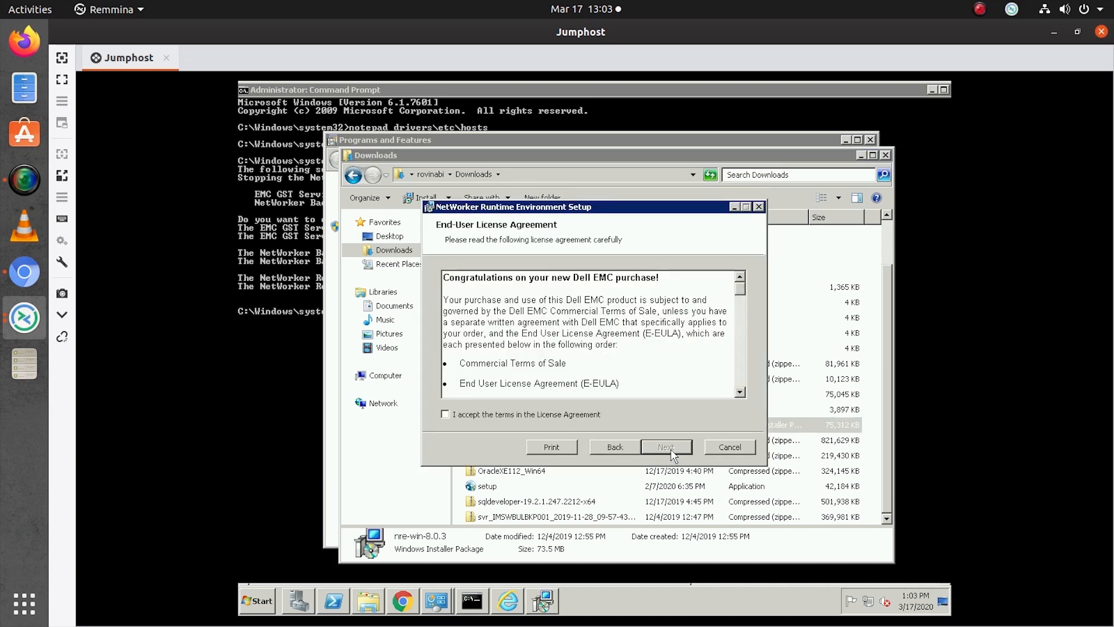
click(537, 416)
click(665, 447)
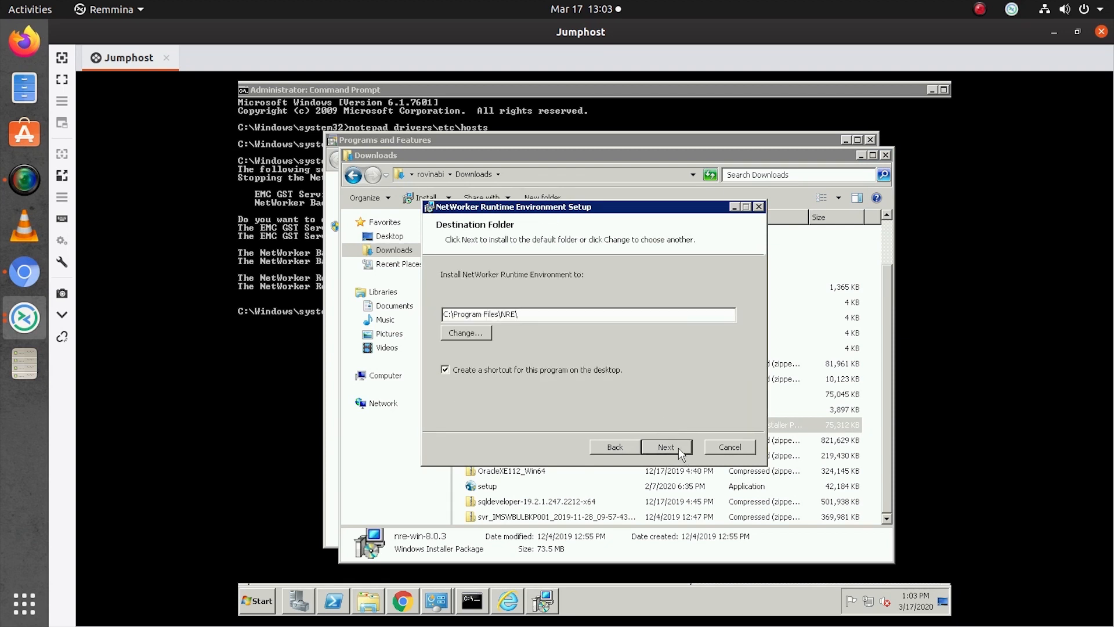
click(678, 448)
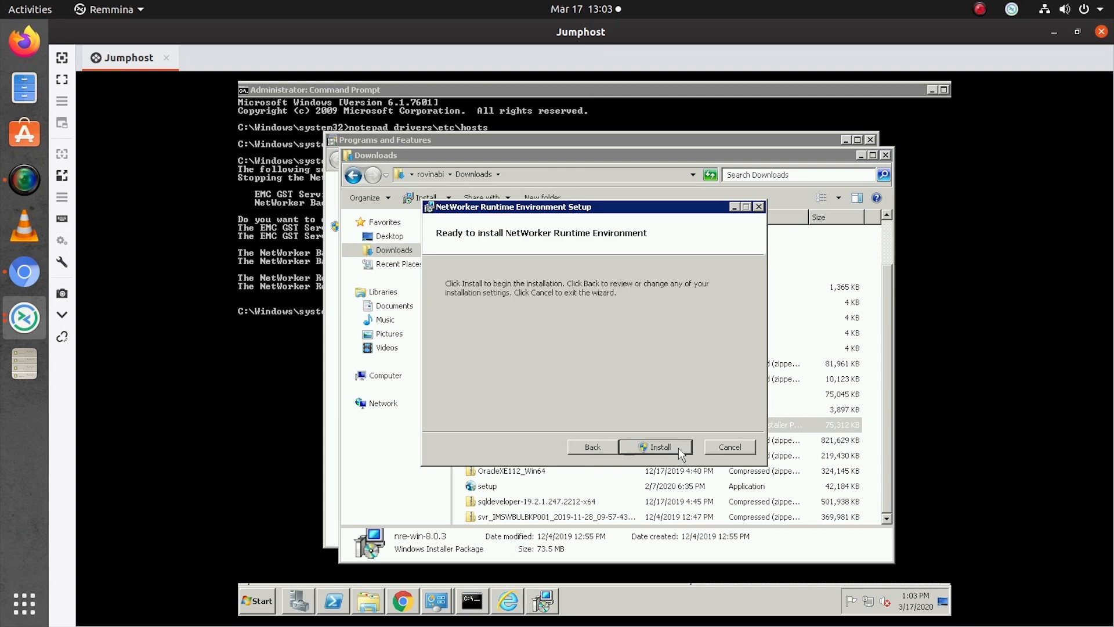
click(678, 447)
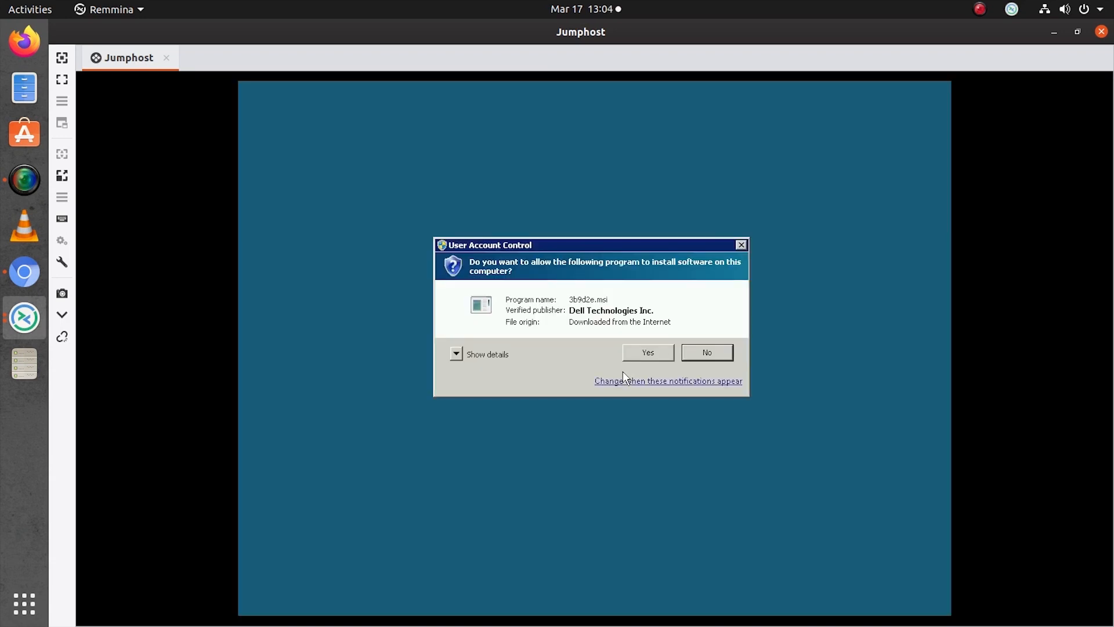
click(646, 351)
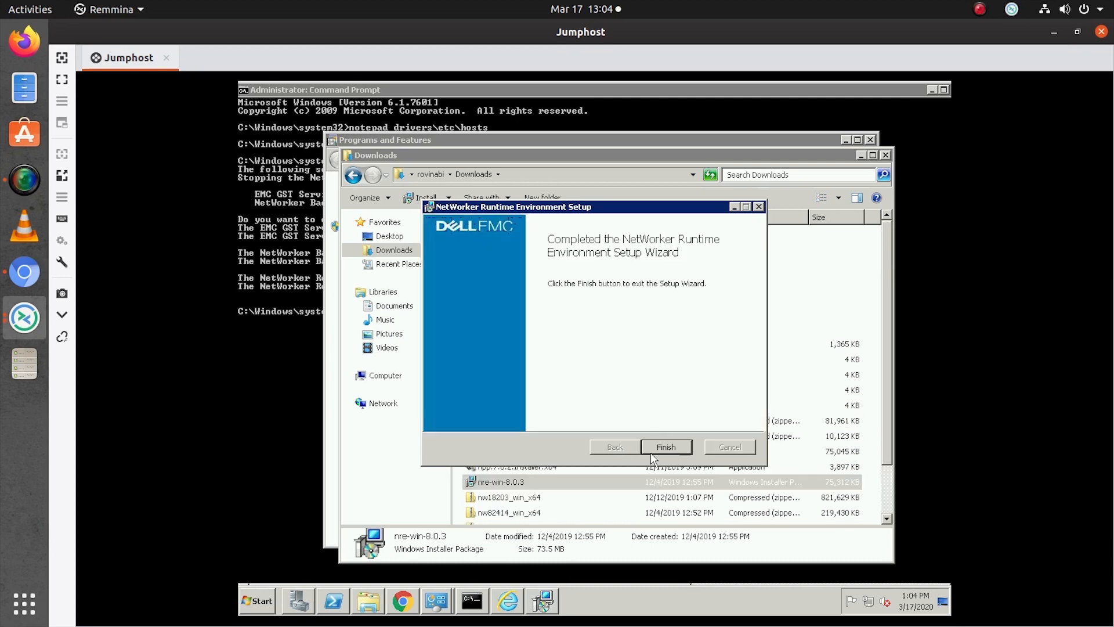
click(656, 450)
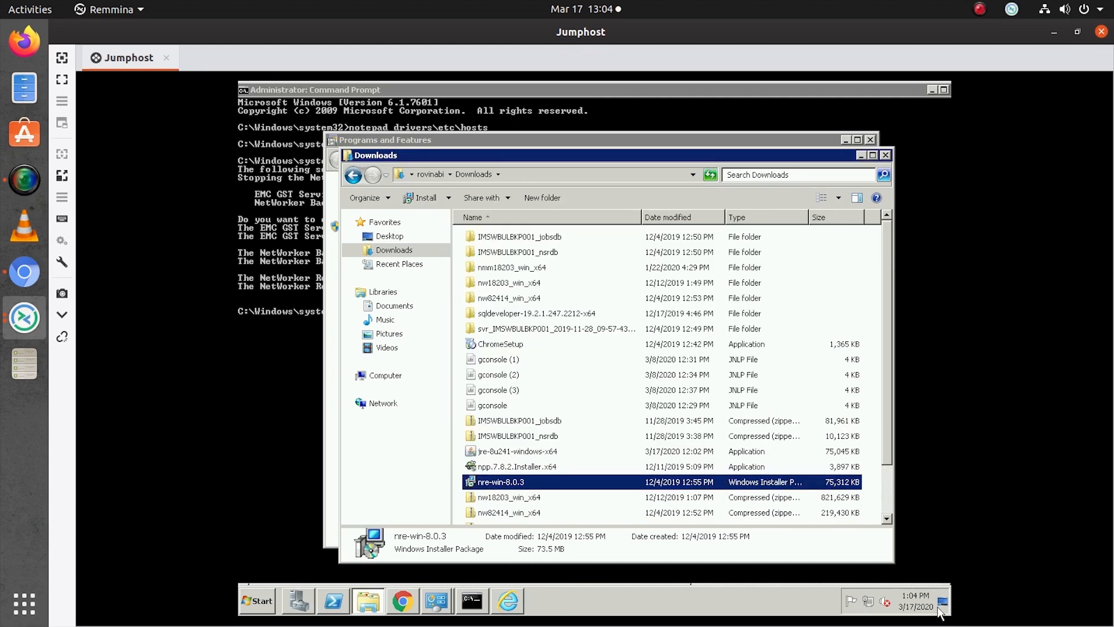
- Show the desktop, start NMC Launcher and activate the NMC server address entry
click(943, 606)
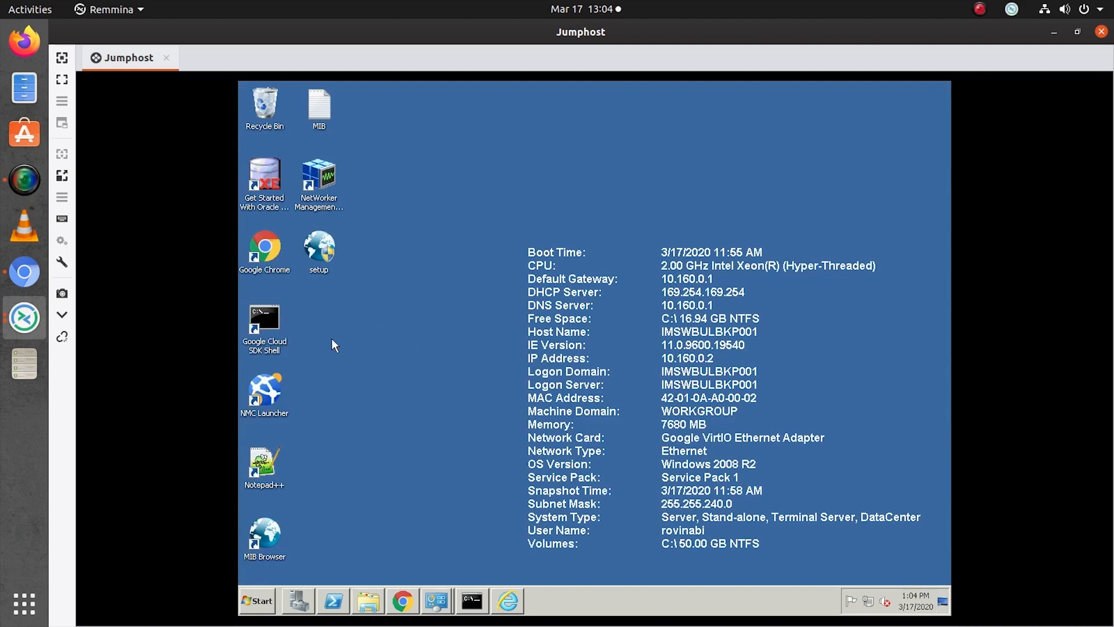
click(272, 395)
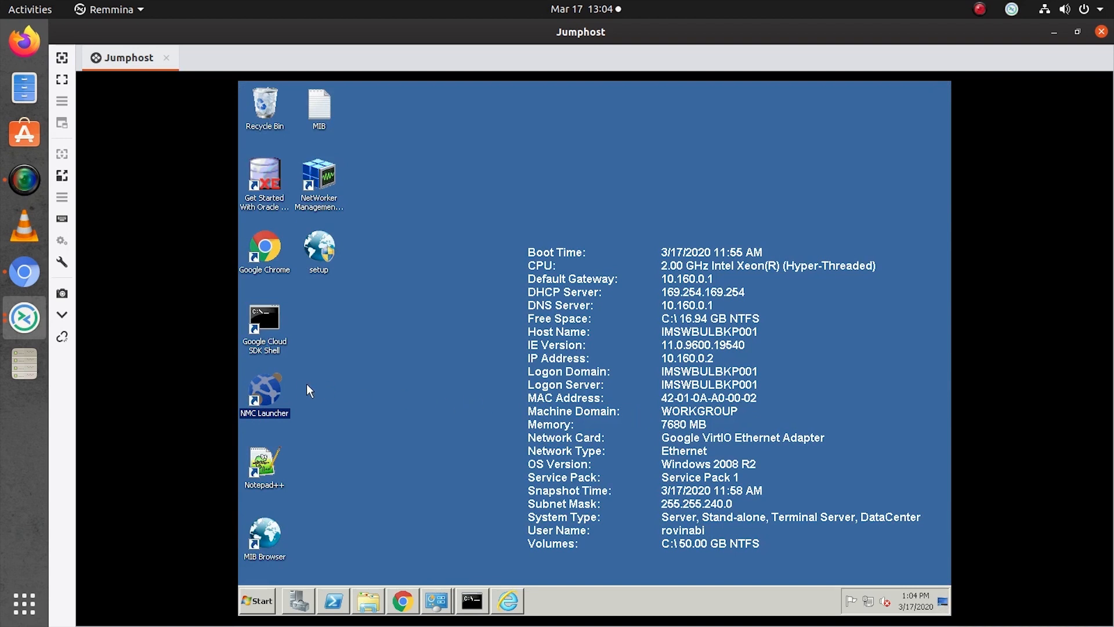
double_click(272, 392)
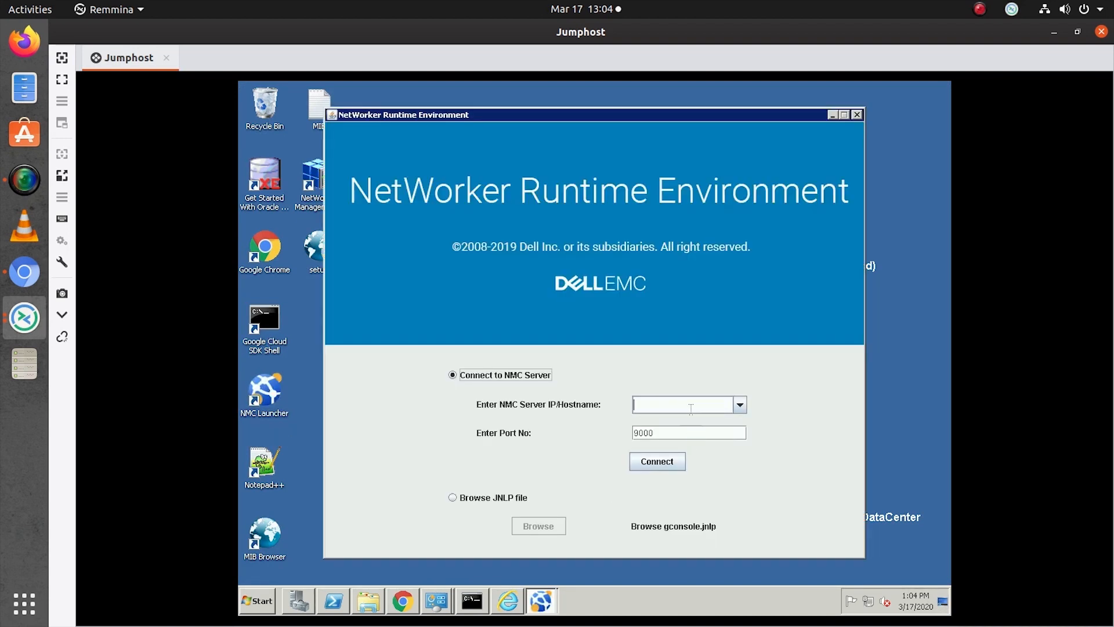
click(692, 409)
- Switch to the Command Prompt and run ipconfig to list the server's network configuration
click(473, 602)
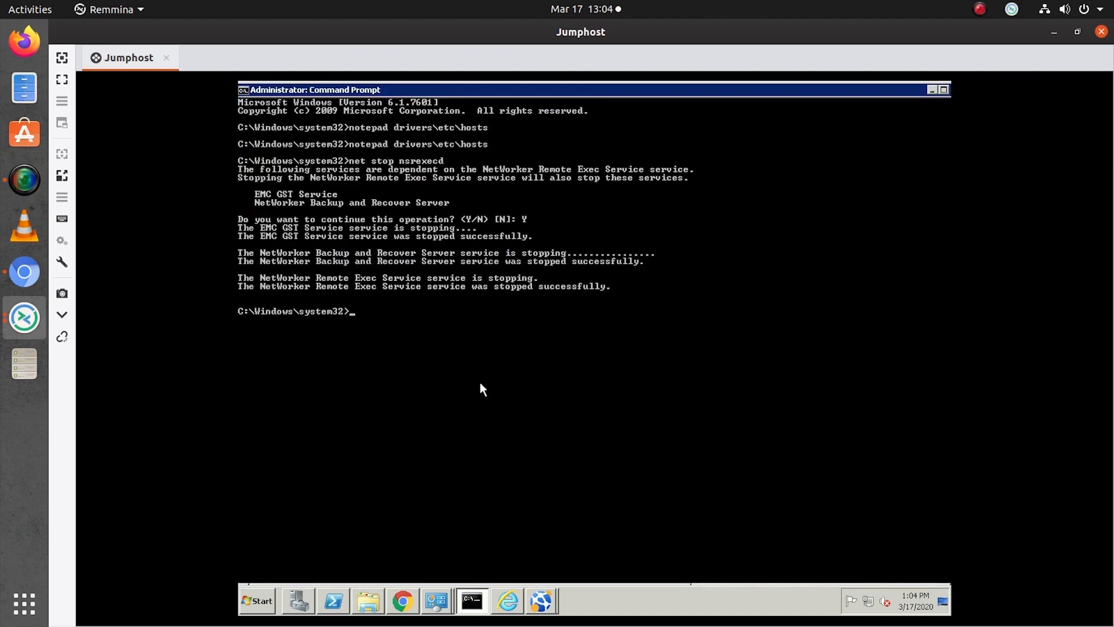
text(pconfi)
key(Return)
key(Up)
text(g)
key(Return)
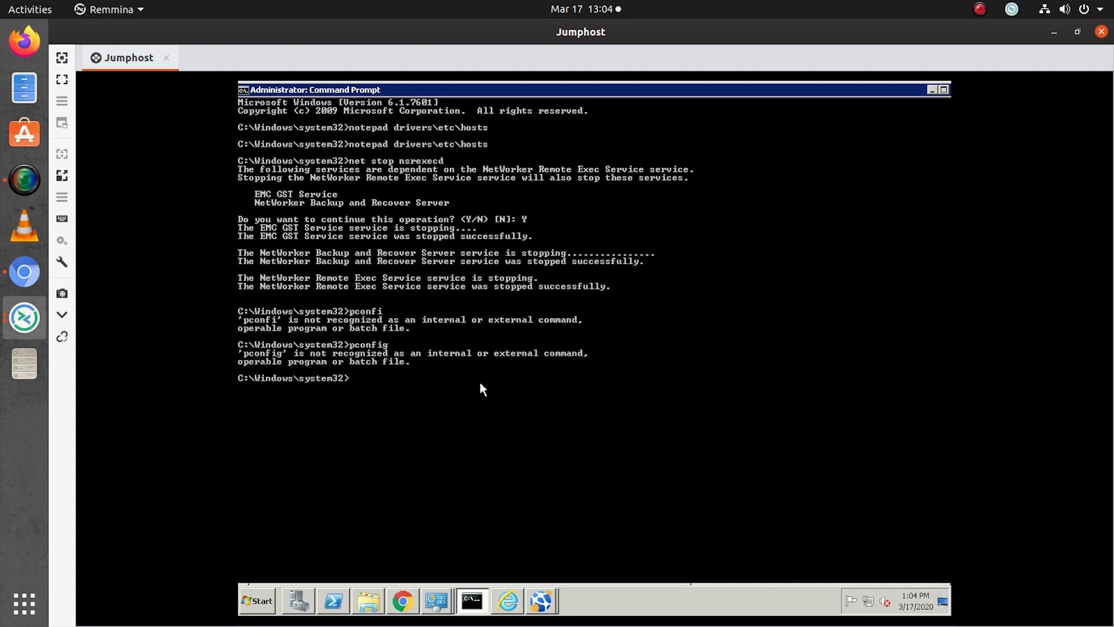
text(ipconfig)
key(Return)
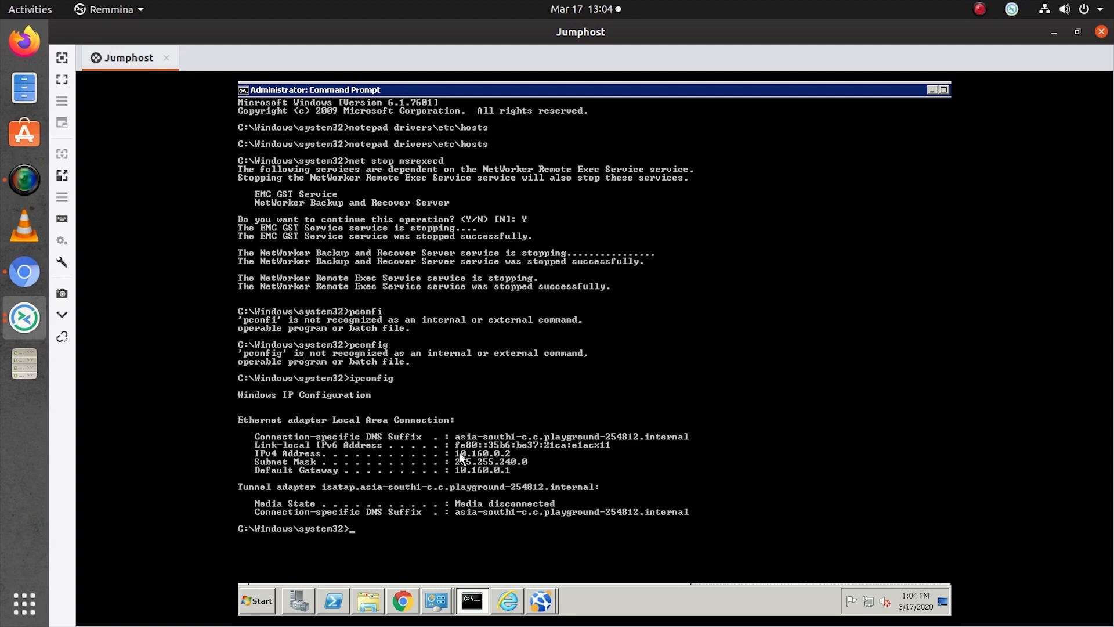
- Copy the IPv4 address 10.160.0.2 from the ipconfig output and connect NMC Launcher to that server on port 9000
right_click(499, 452)
click(519, 460)
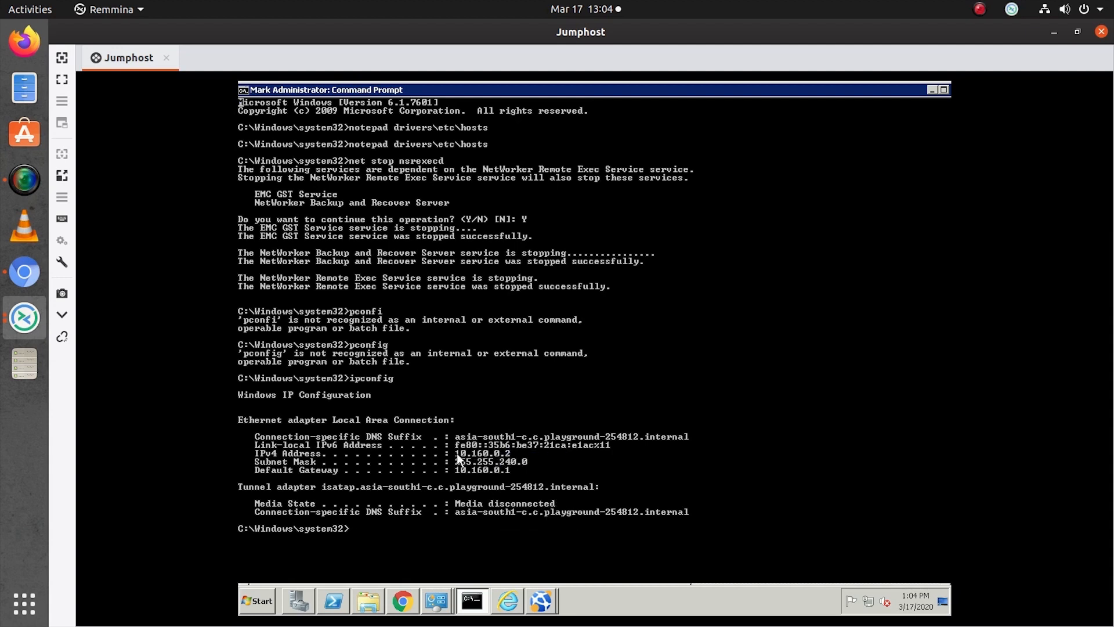
drag(457, 454, 508, 454)
key(ctrl+c)
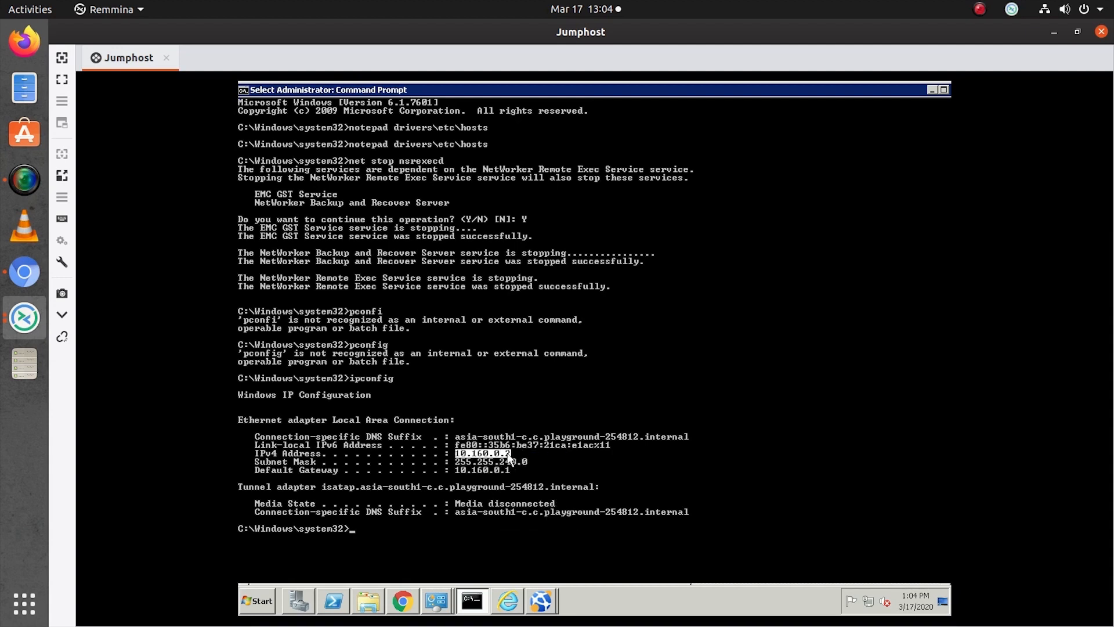
key(Return)
right_click(540, 601)
click(549, 565)
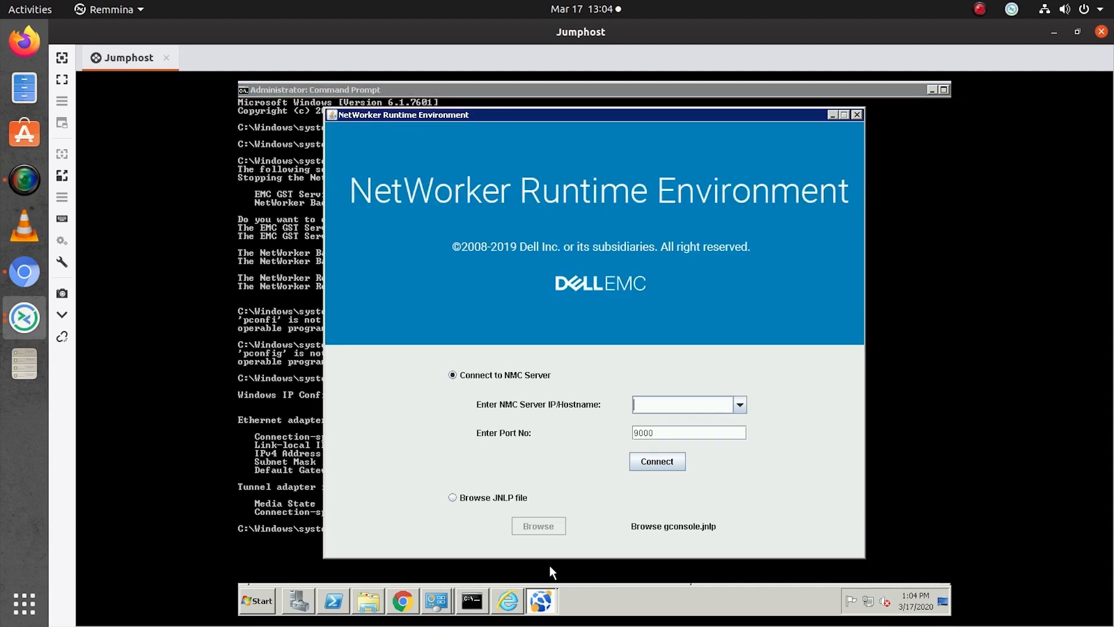
key(ctrl+v)
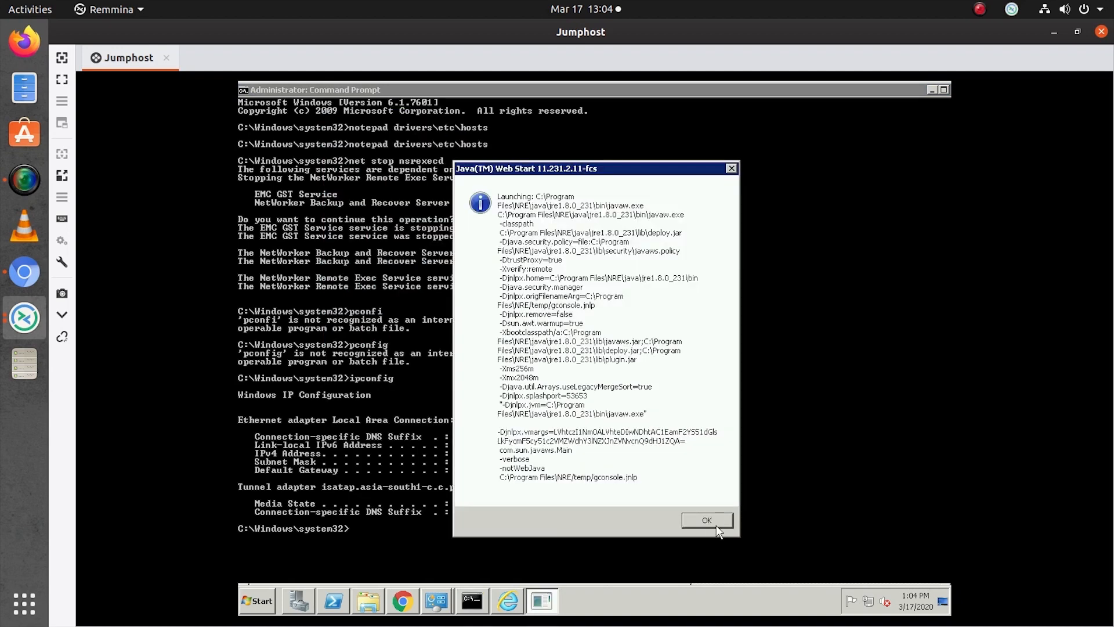
click(717, 525)
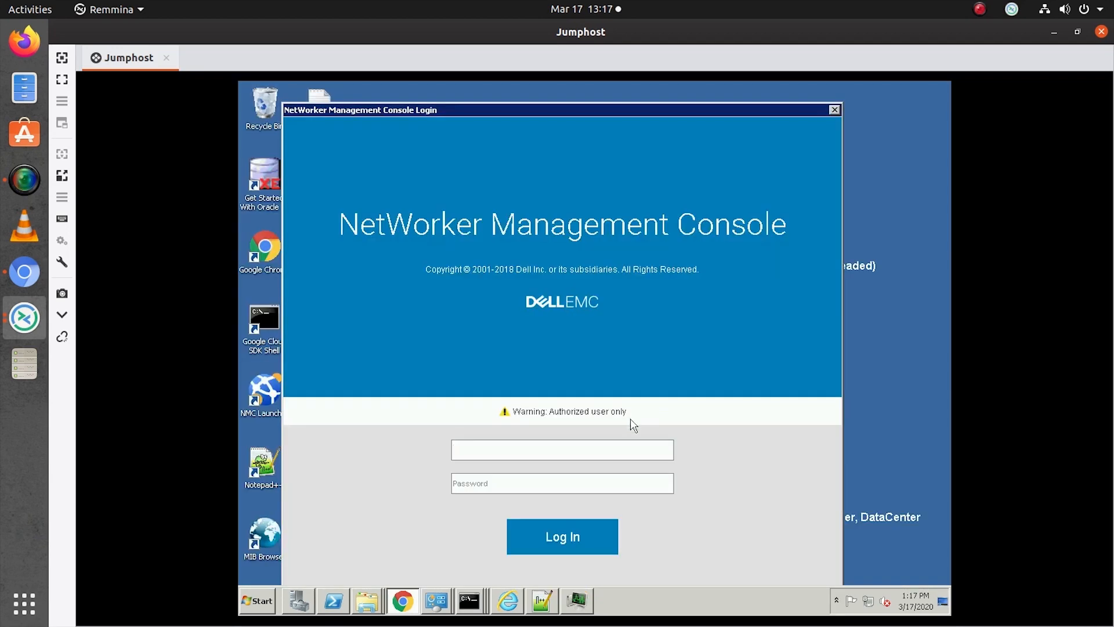
- Log in to NetWorker Management Console as administrator with the account password
text(administrator)
key(Tab)
text(*************)
key(Return)
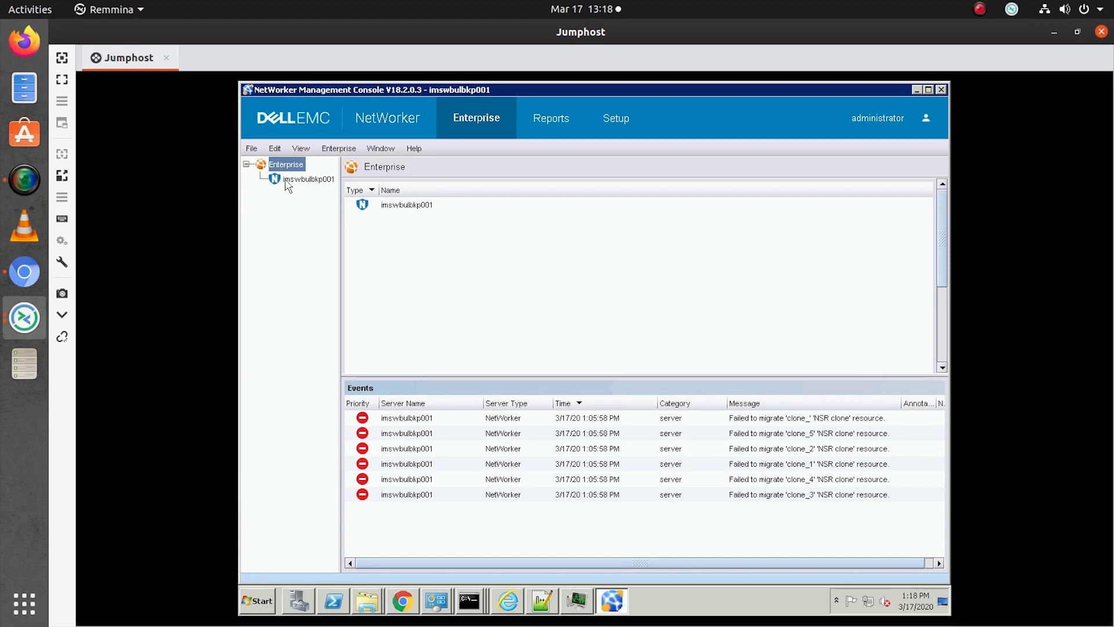
- Launch NetWorker Administration for server imswbulbkp001, read through the migration log file and dismiss the migration notice
click(298, 185)
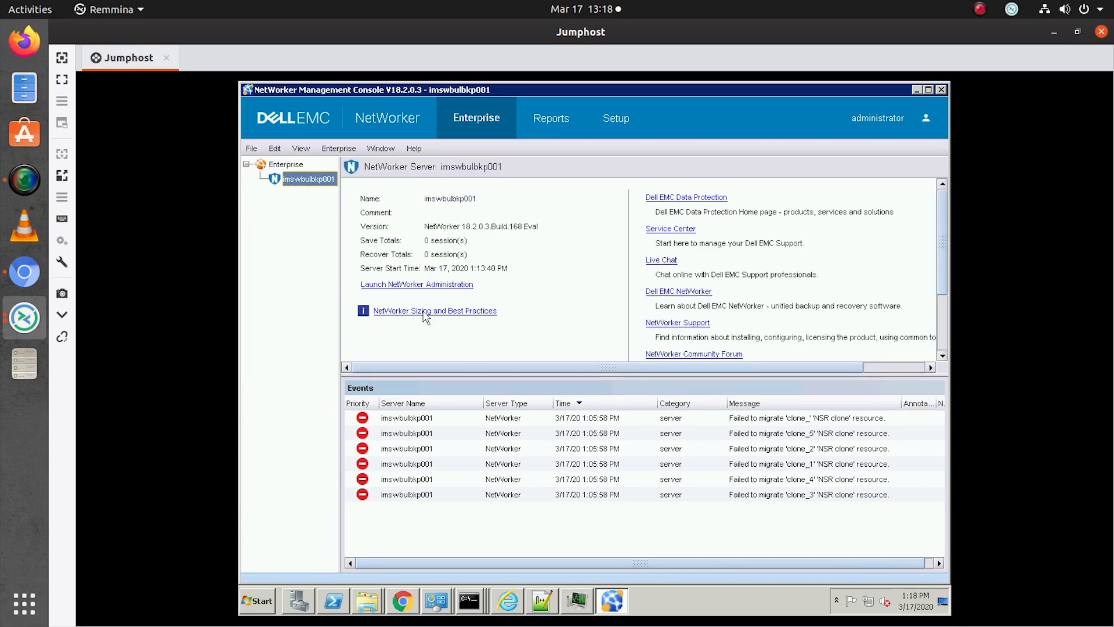
click(428, 286)
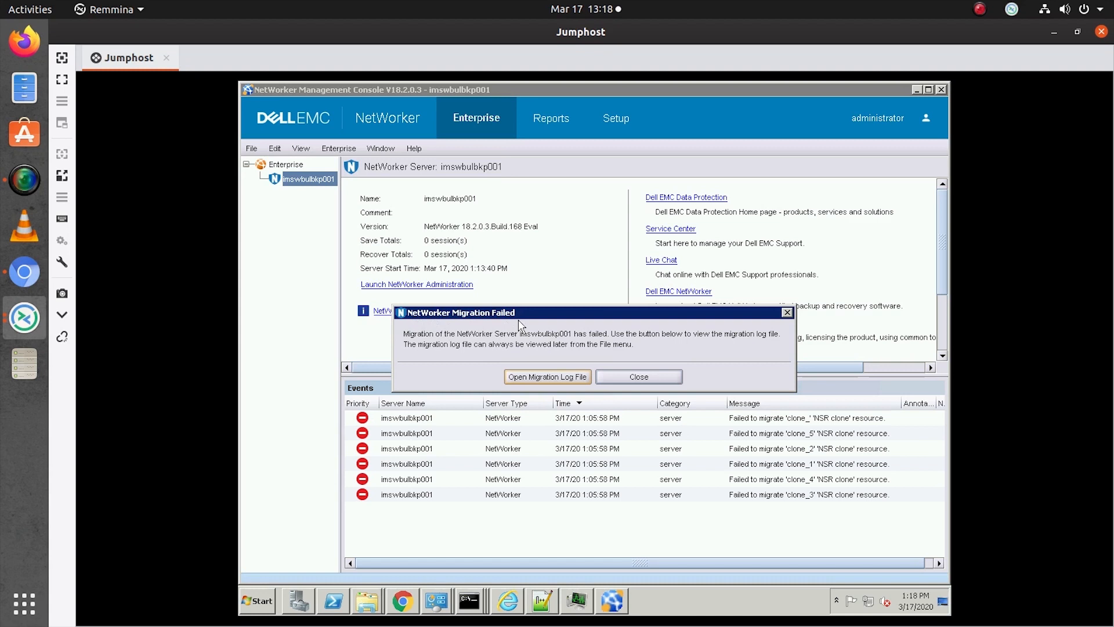
click(533, 378)
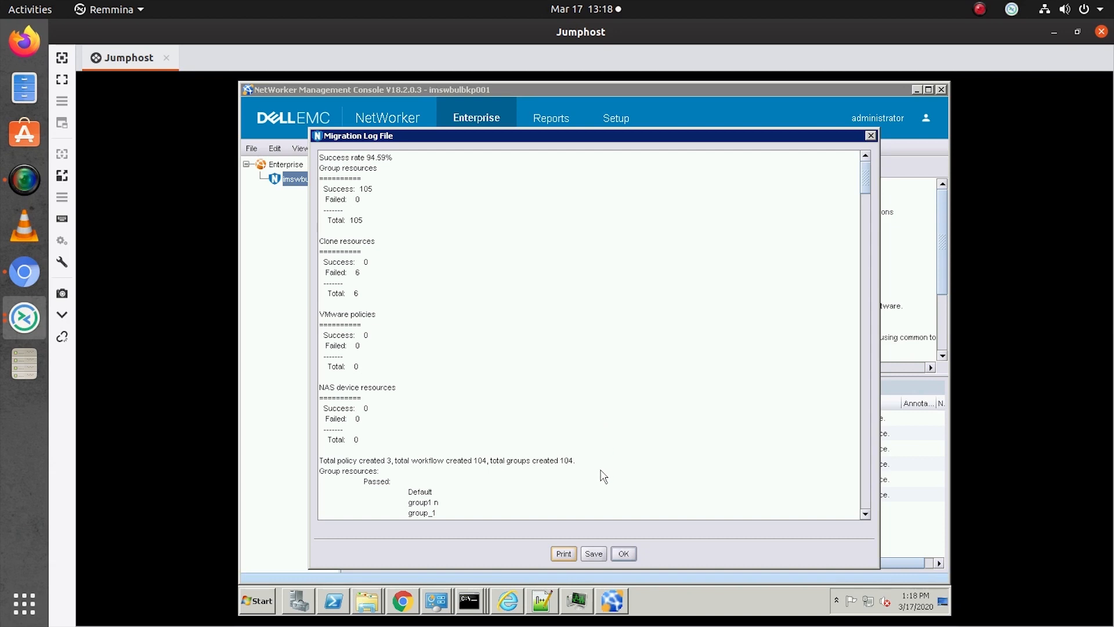
scroll(603, 476, down, 18)
scroll(604, 476, down, 8)
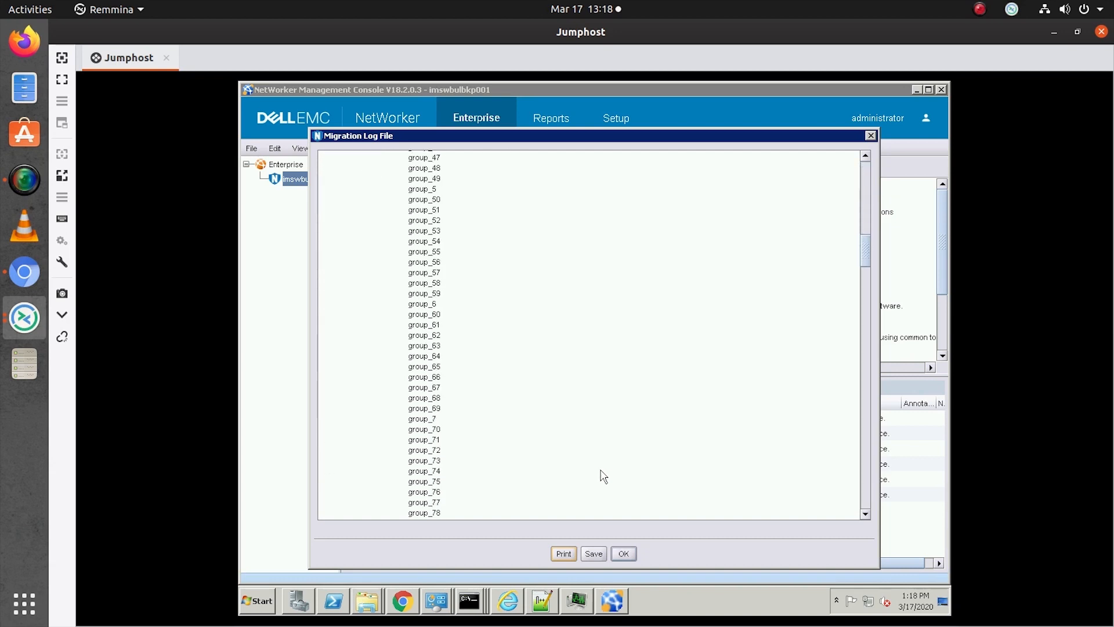
click(632, 554)
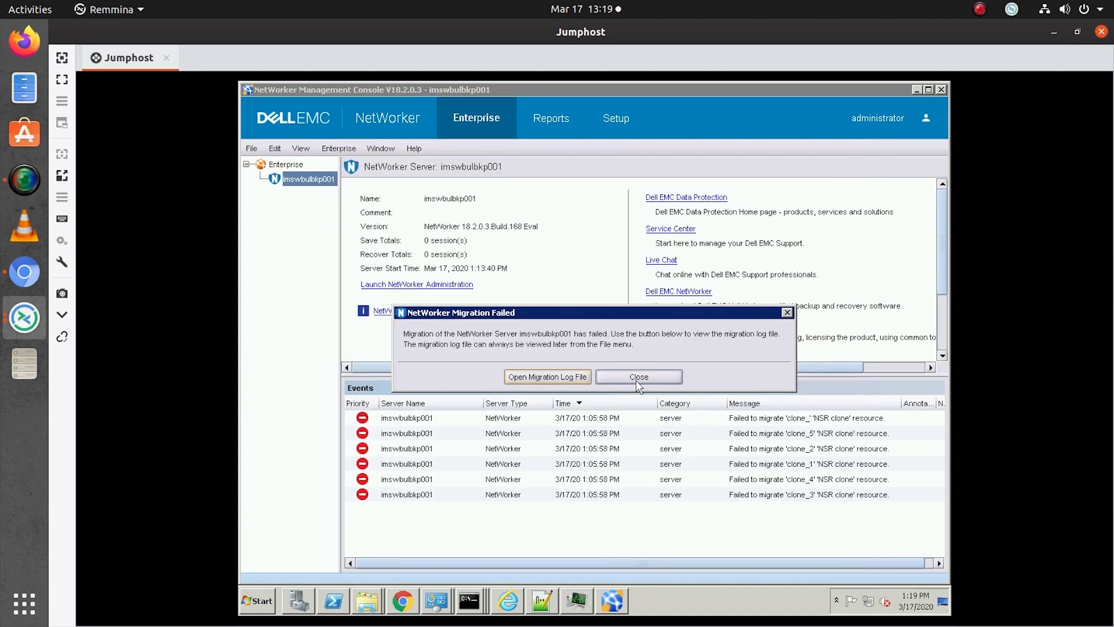
click(639, 383)
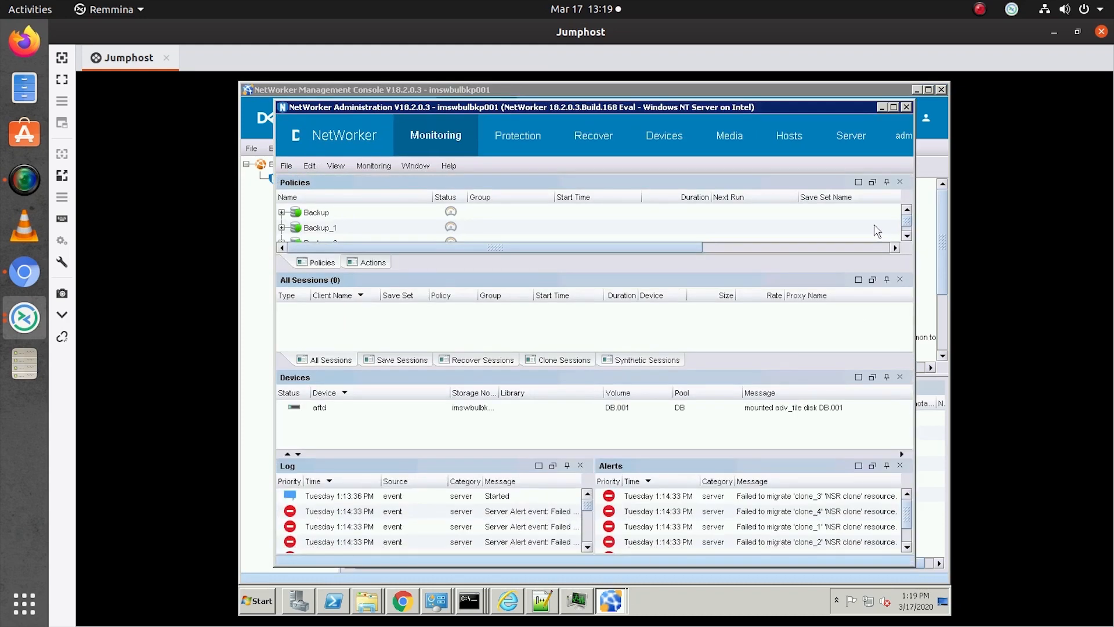
- Look through the alerts in the maximized NetWorker Administration window and enlarge the Policies pane to view all policies
click(894, 107)
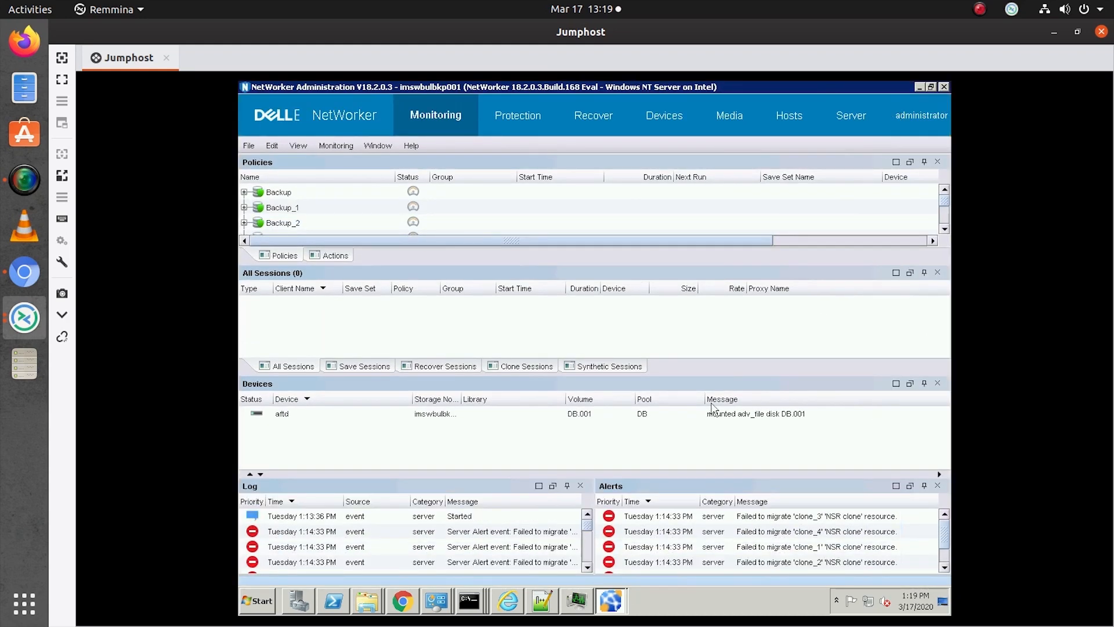
scroll(818, 544, down, 1)
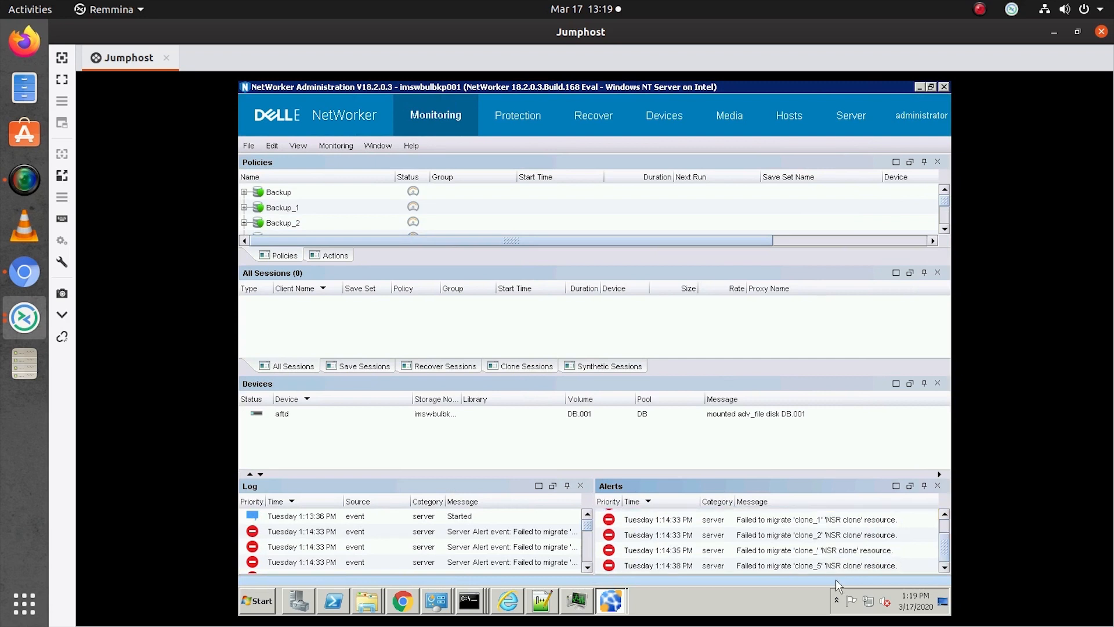
scroll(833, 550, up, 1)
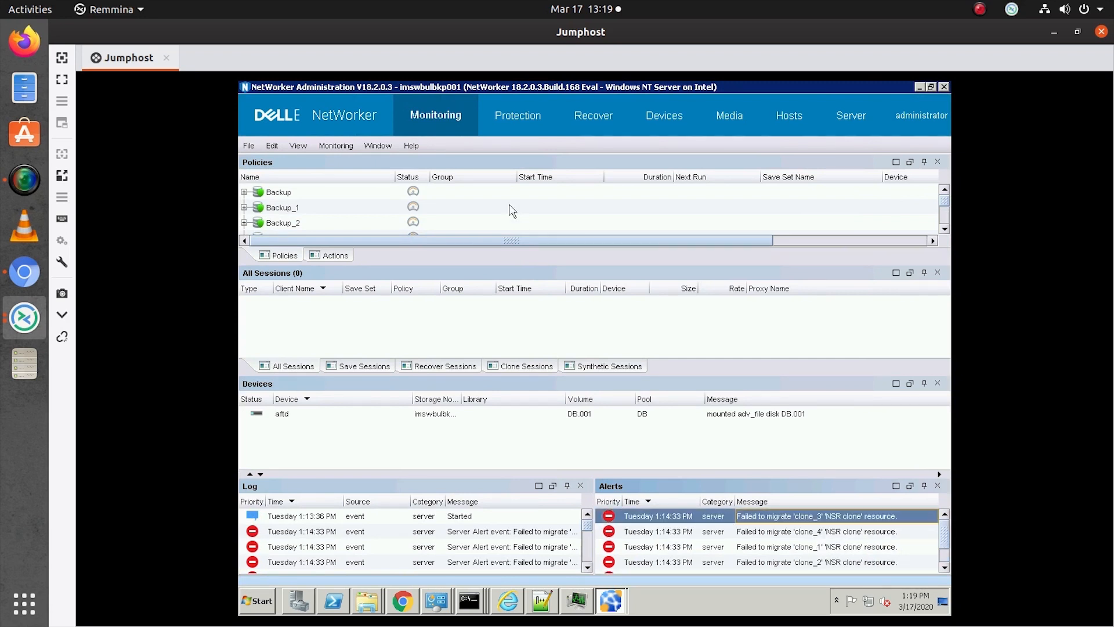
click(896, 163)
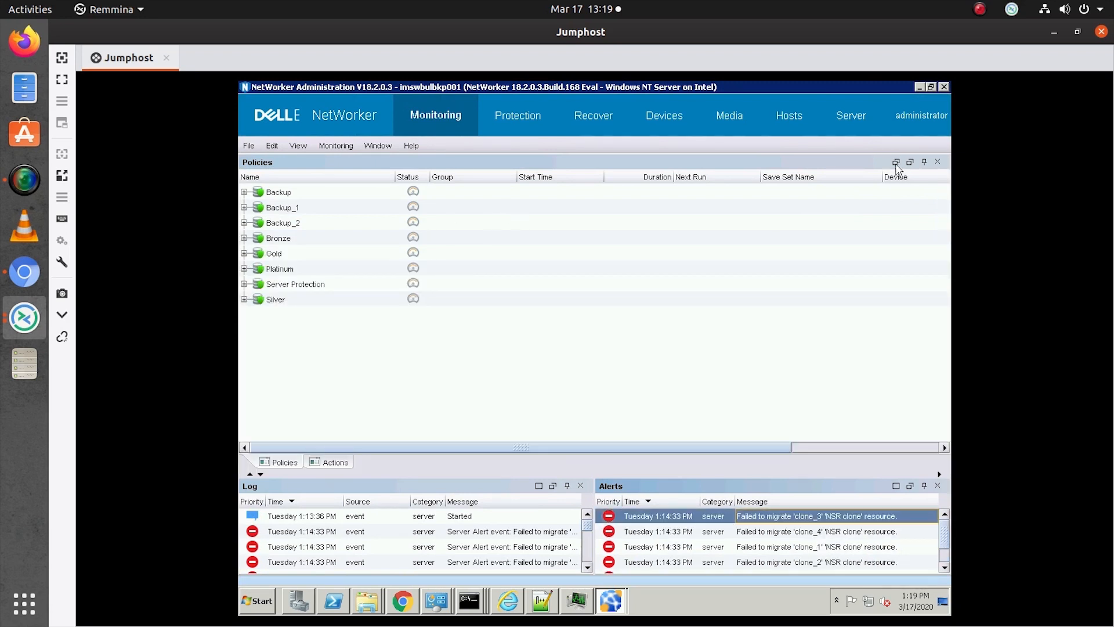
- View the Clients list in the Protection view, widening the Protection group list column and the navigation tree
click(517, 116)
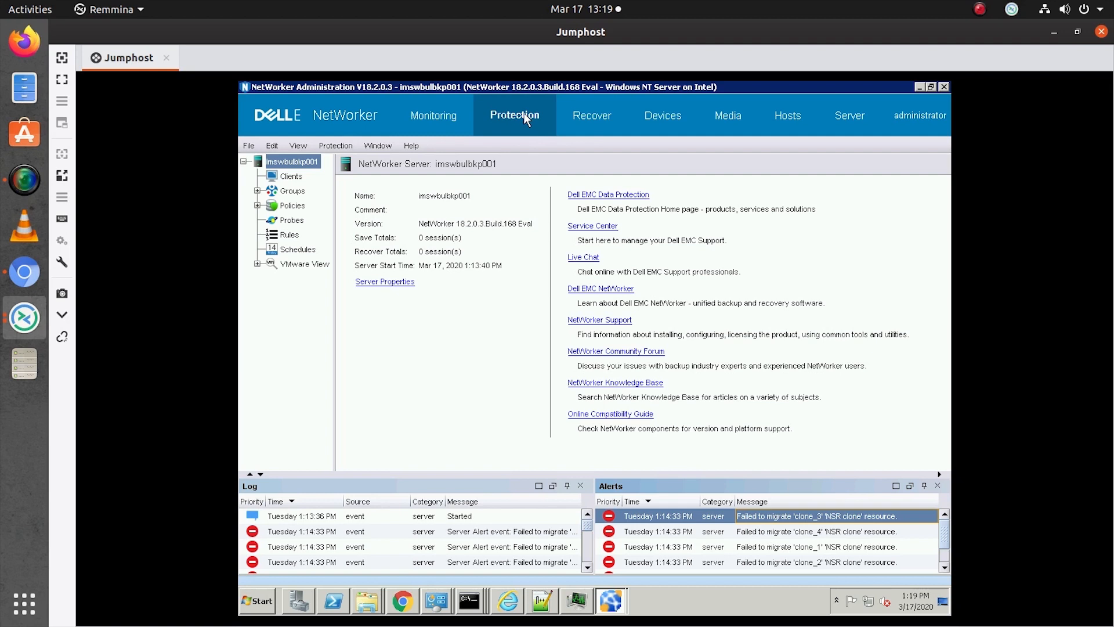
click(287, 178)
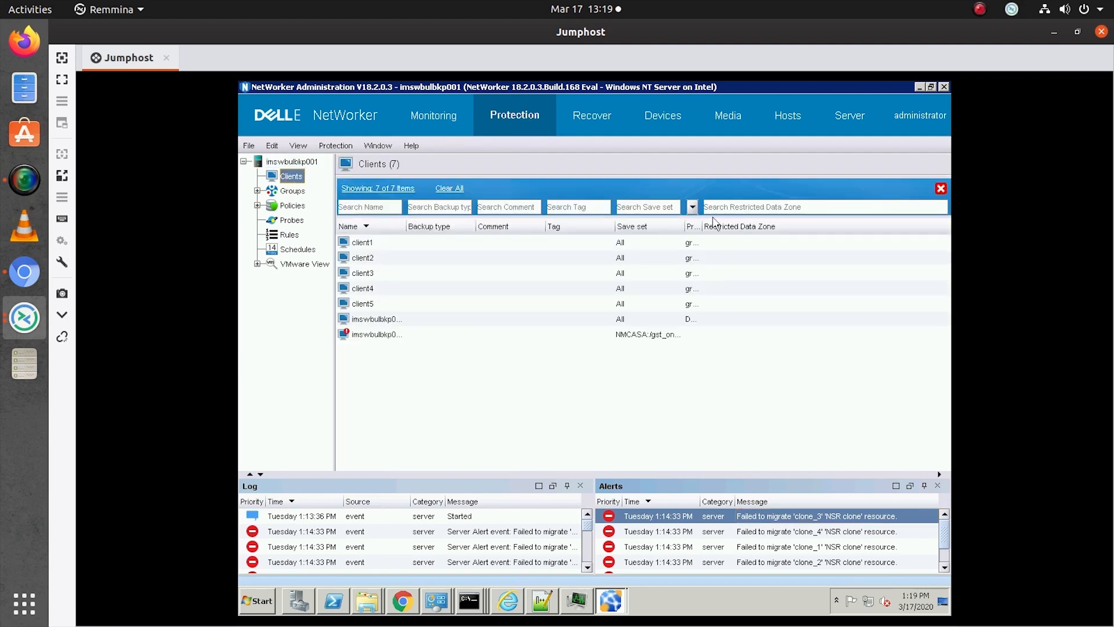
drag(707, 226, 838, 226)
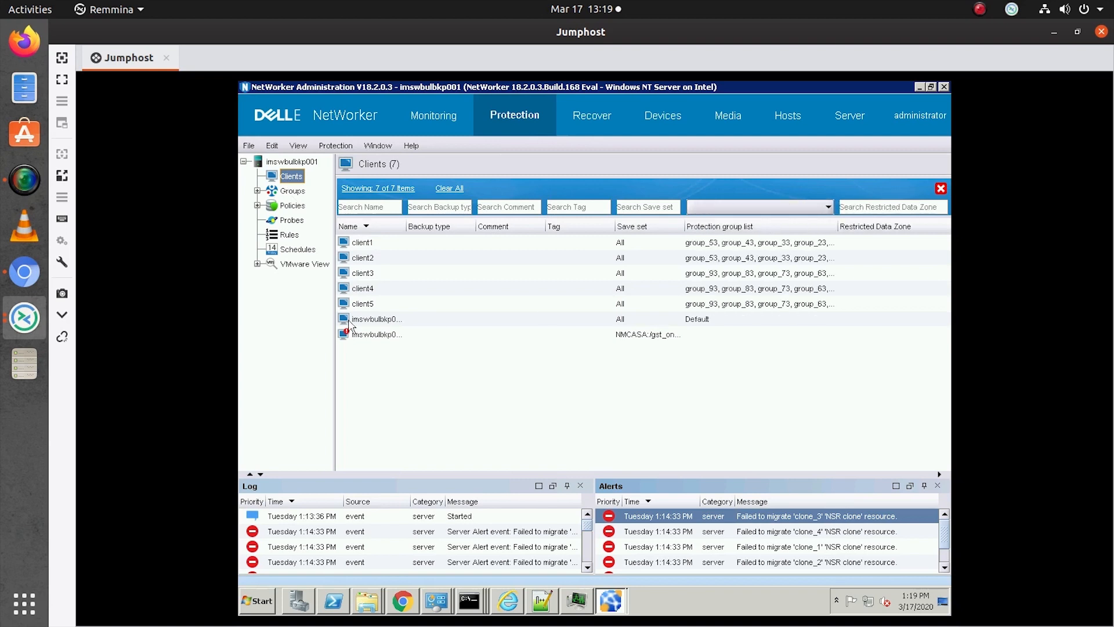
drag(336, 238, 413, 238)
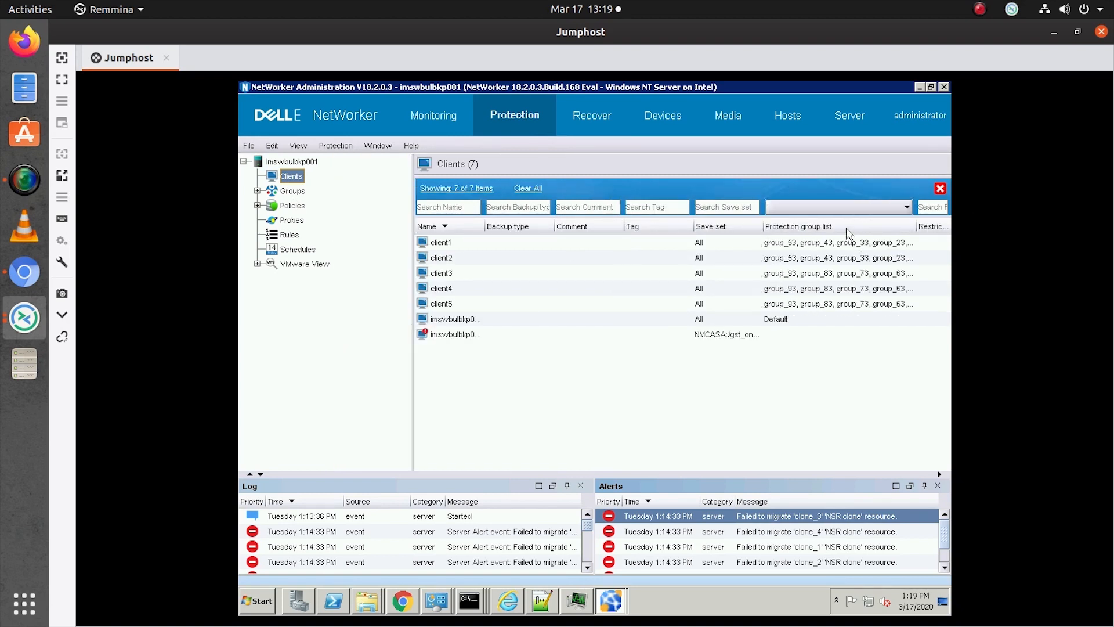
- Expand Groups in the navigation tree and look through all the migrated protection groups
click(257, 191)
scroll(342, 286, up, 1)
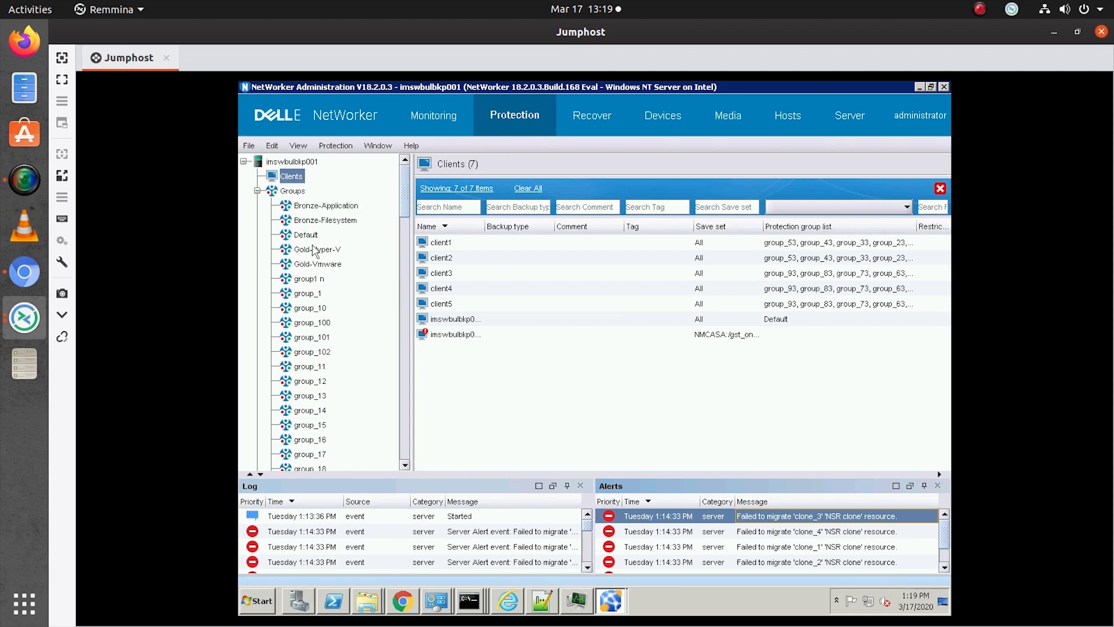
scroll(372, 353, down, 11)
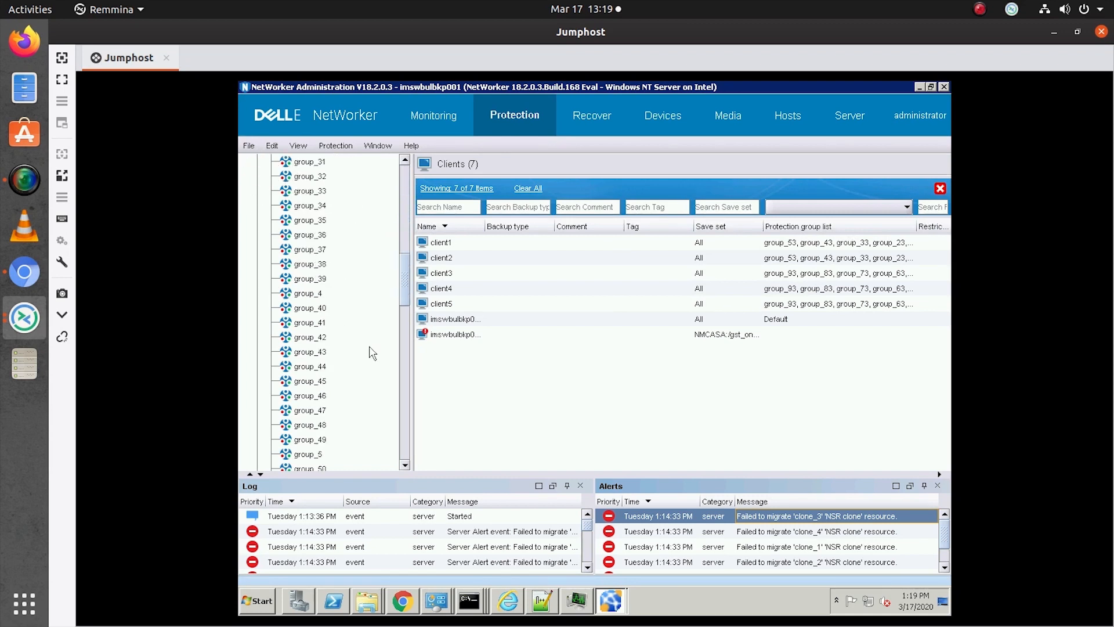
scroll(372, 353, up, 11)
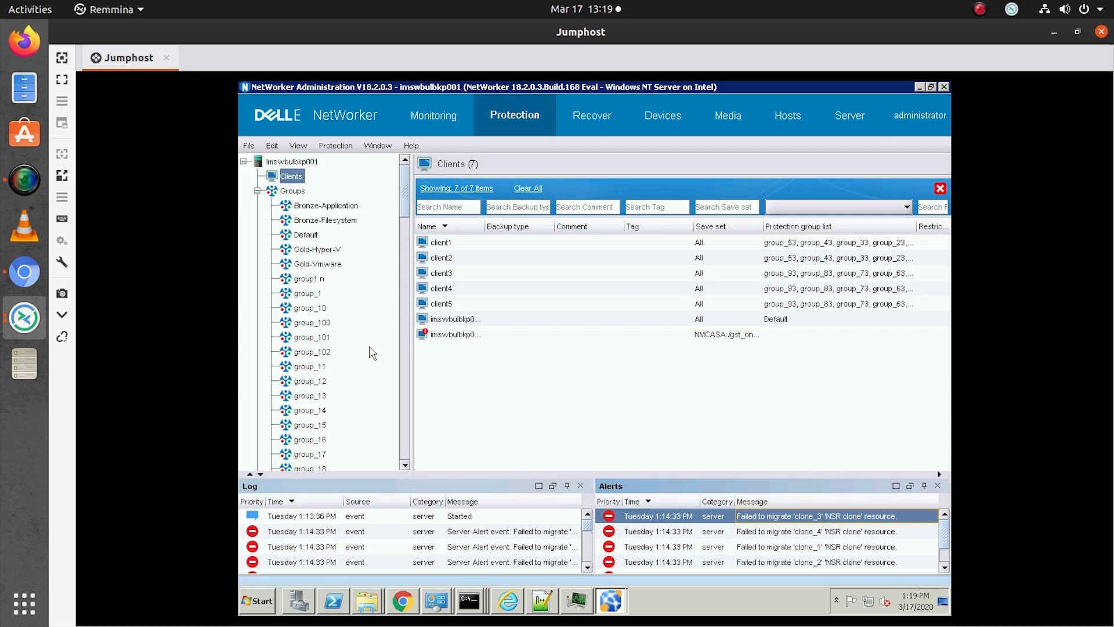
scroll(386, 340, down, 20)
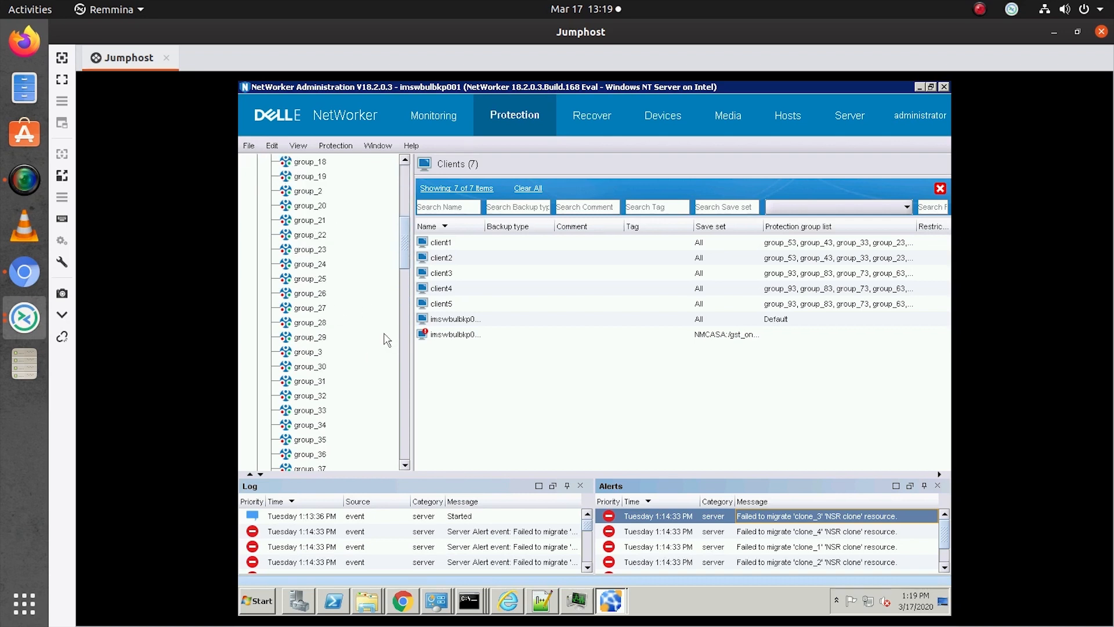
scroll(385, 340, down, 11)
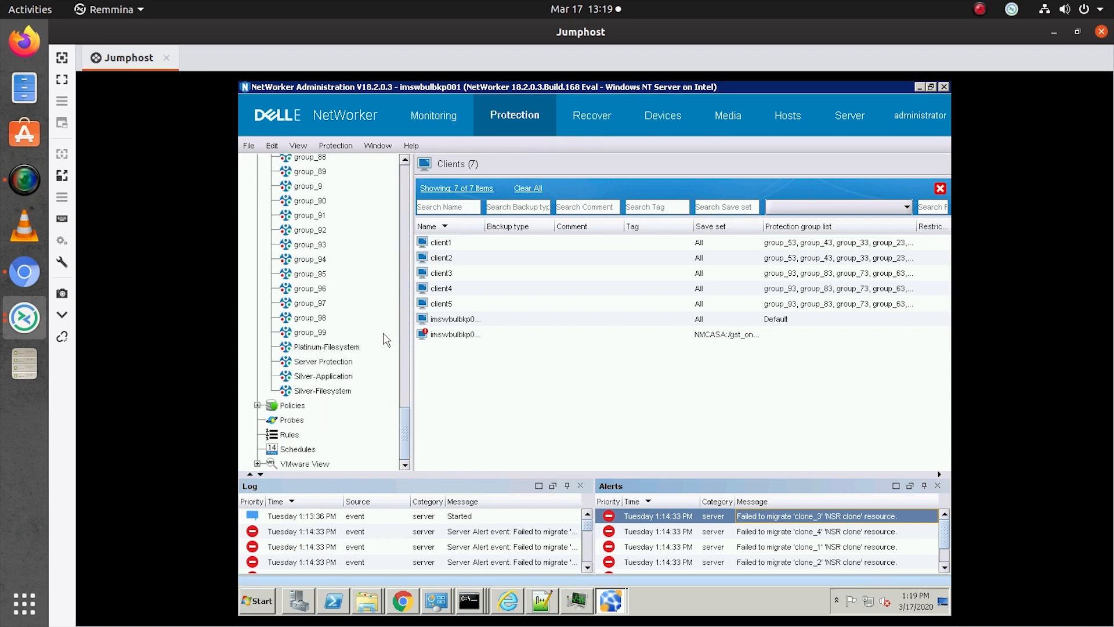
scroll(334, 415, up, 3)
scroll(334, 415, up, 20)
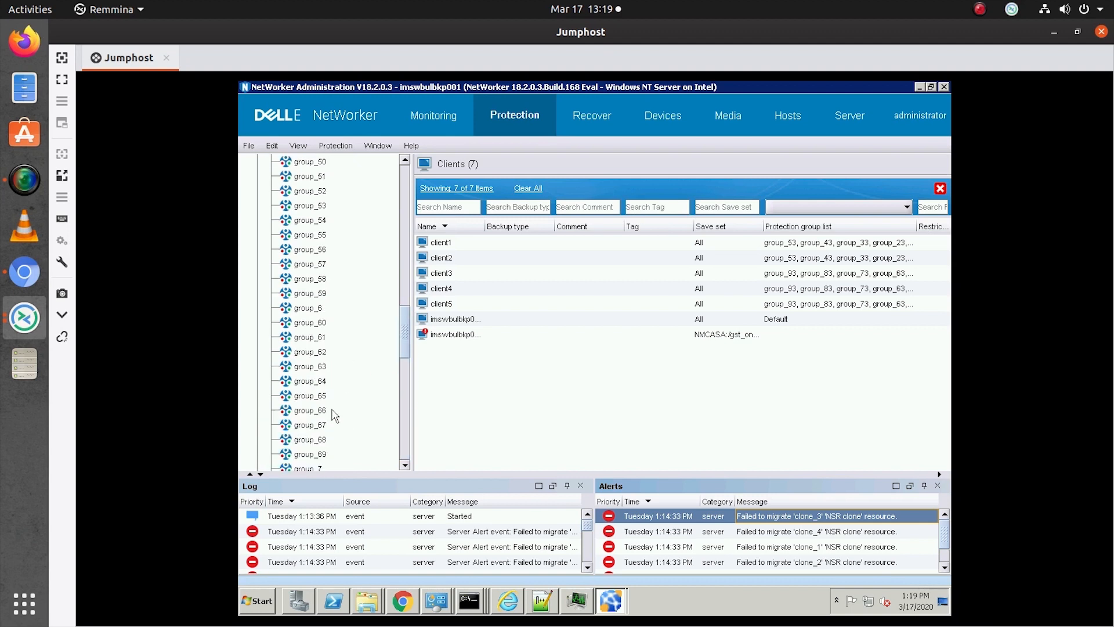
scroll(333, 415, up, 3)
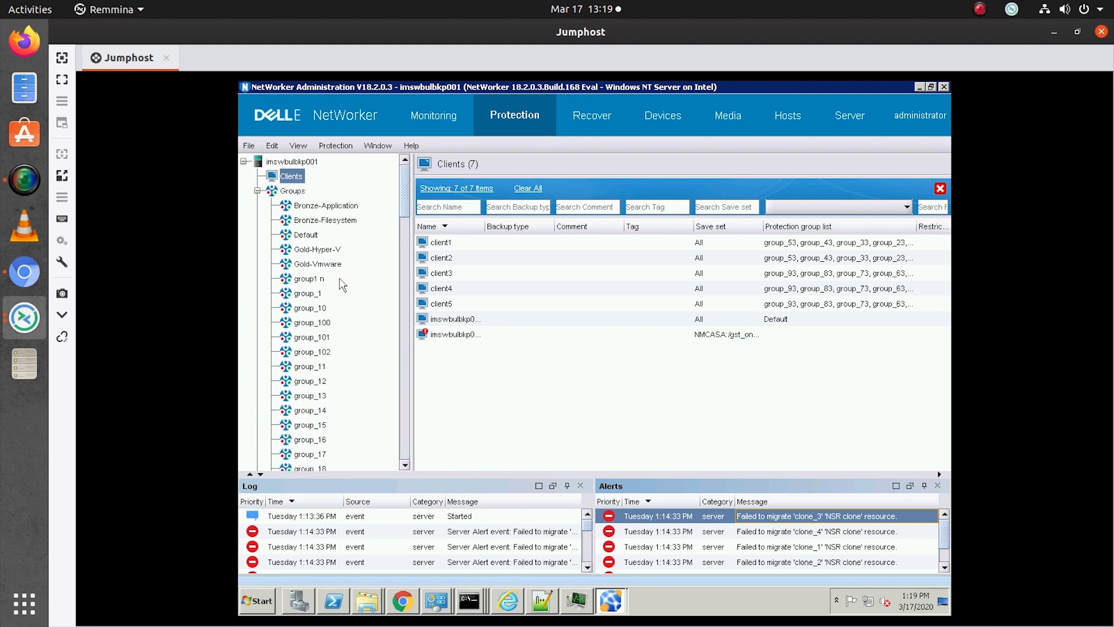
scroll(314, 294, down, 1)
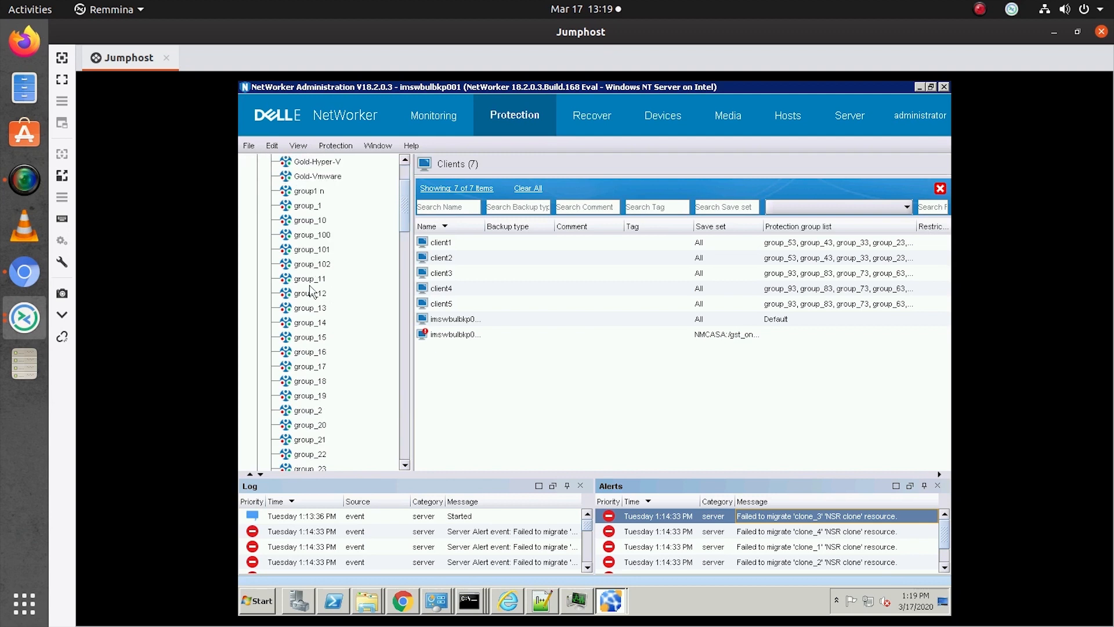
scroll(314, 295, up, 1)
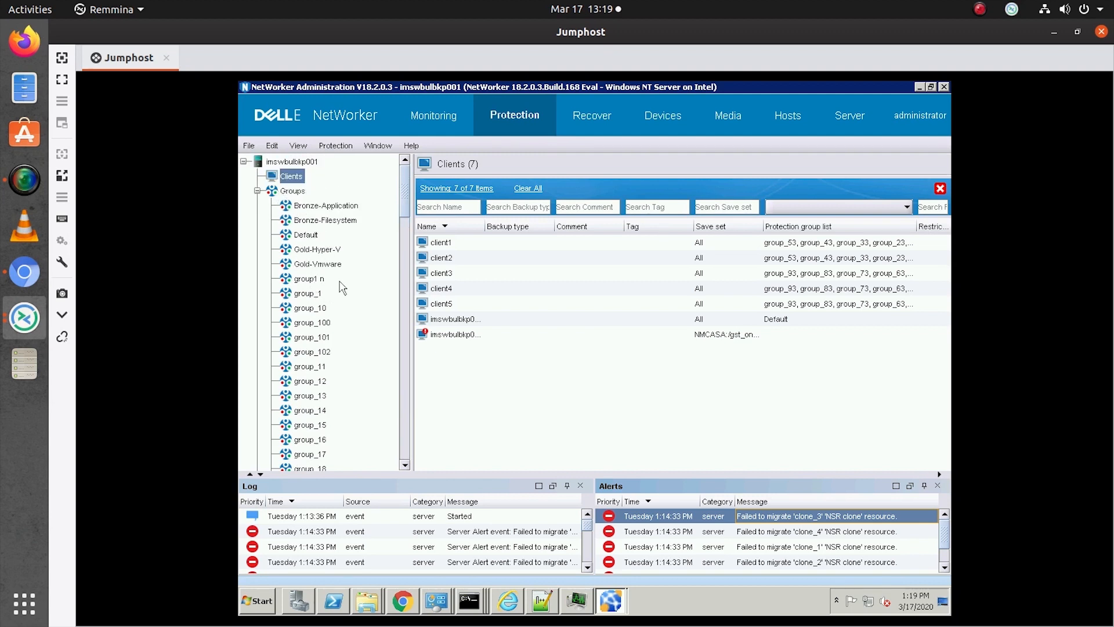
- Review the properties of group_10, including its policy-workflow assignment and selected clients, and leave without changing them
click(312, 311)
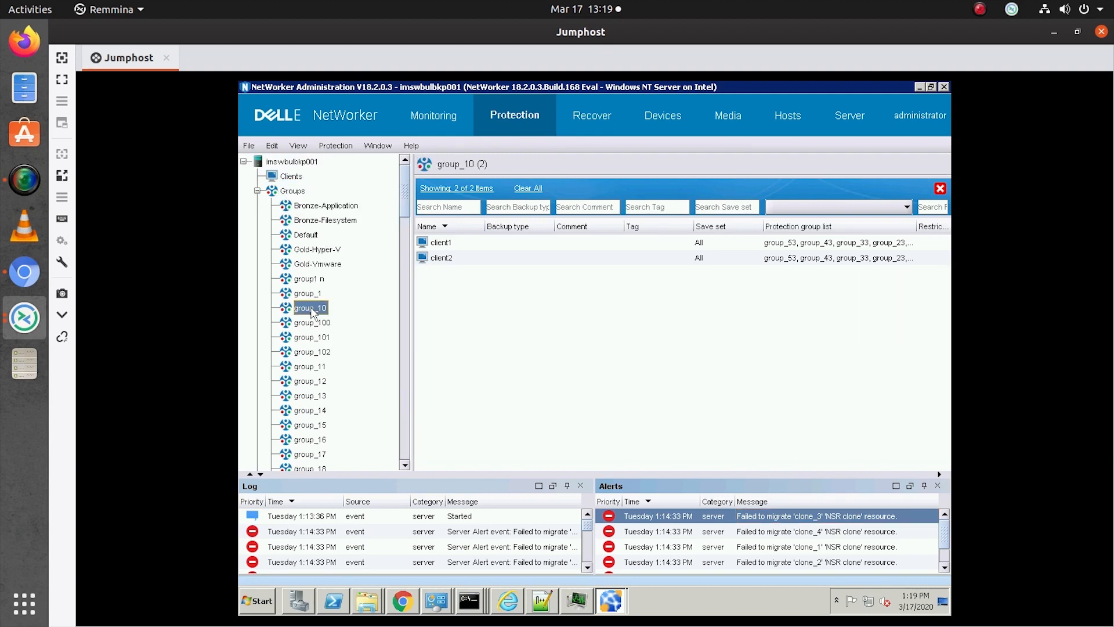
right_click(311, 314)
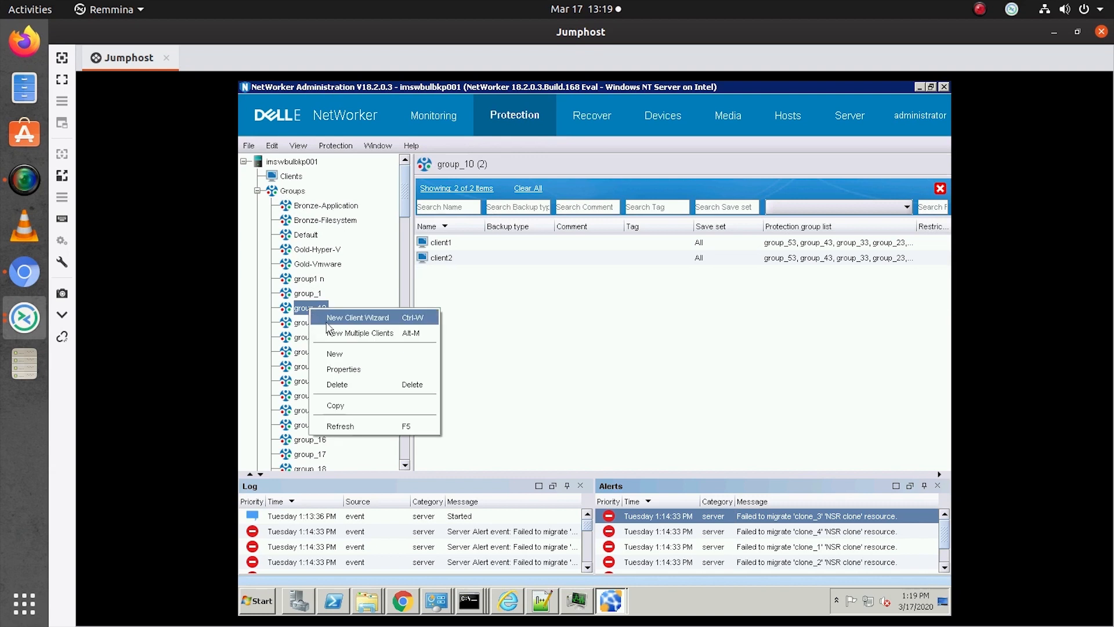
click(342, 368)
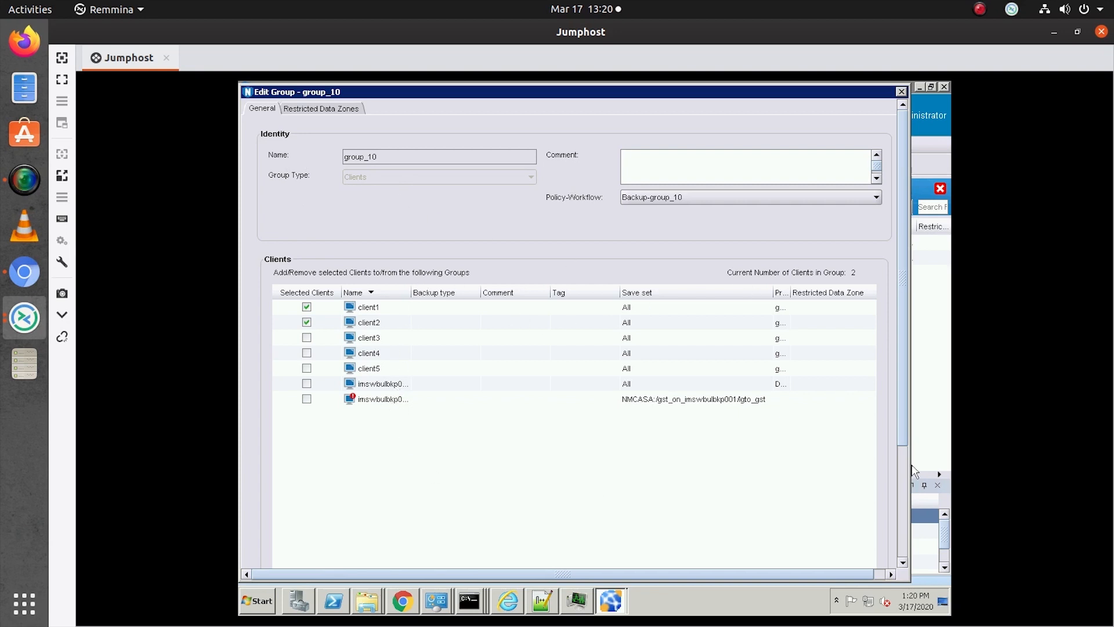
scroll(901, 505, down, 3)
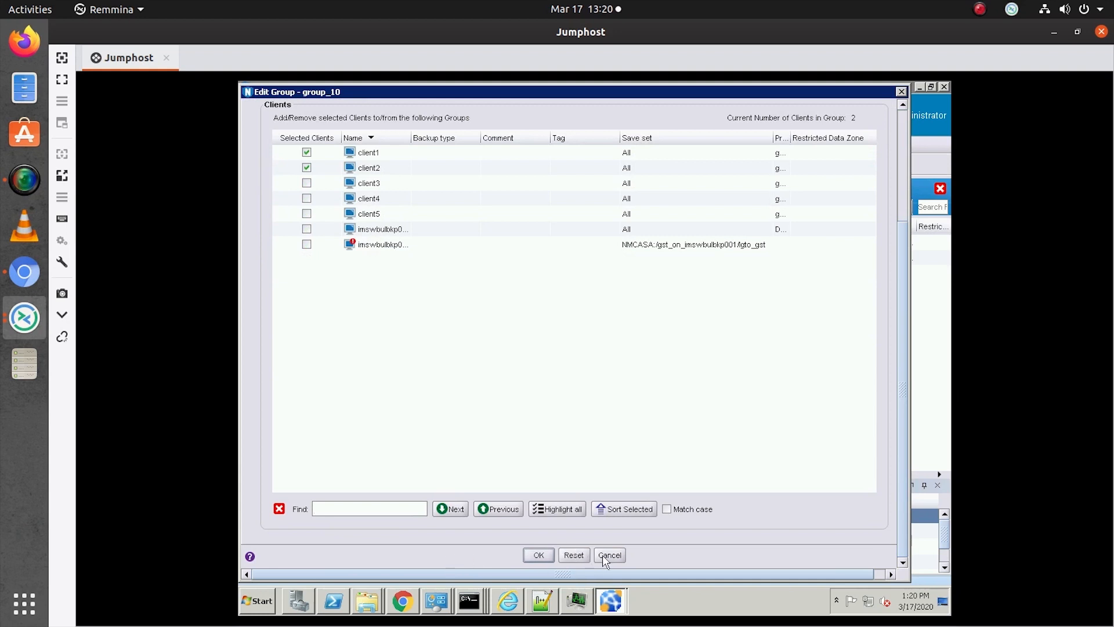
click(609, 556)
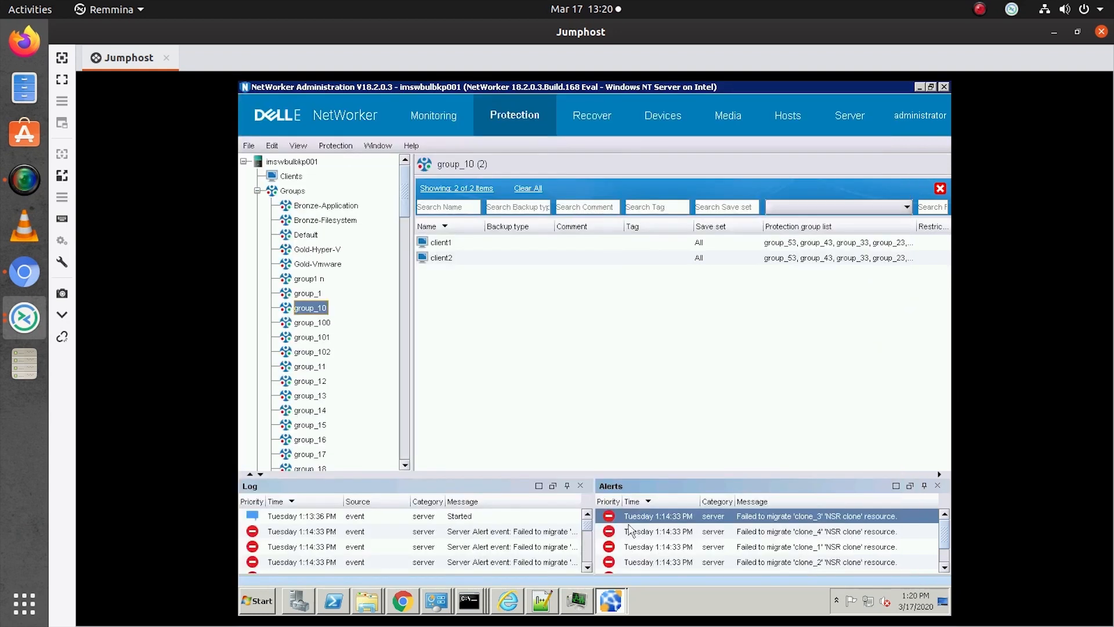
- Collapse Groups, expand Policies and review the workflows of the Gold, Bronze, Platinum and Silver policies
click(257, 191)
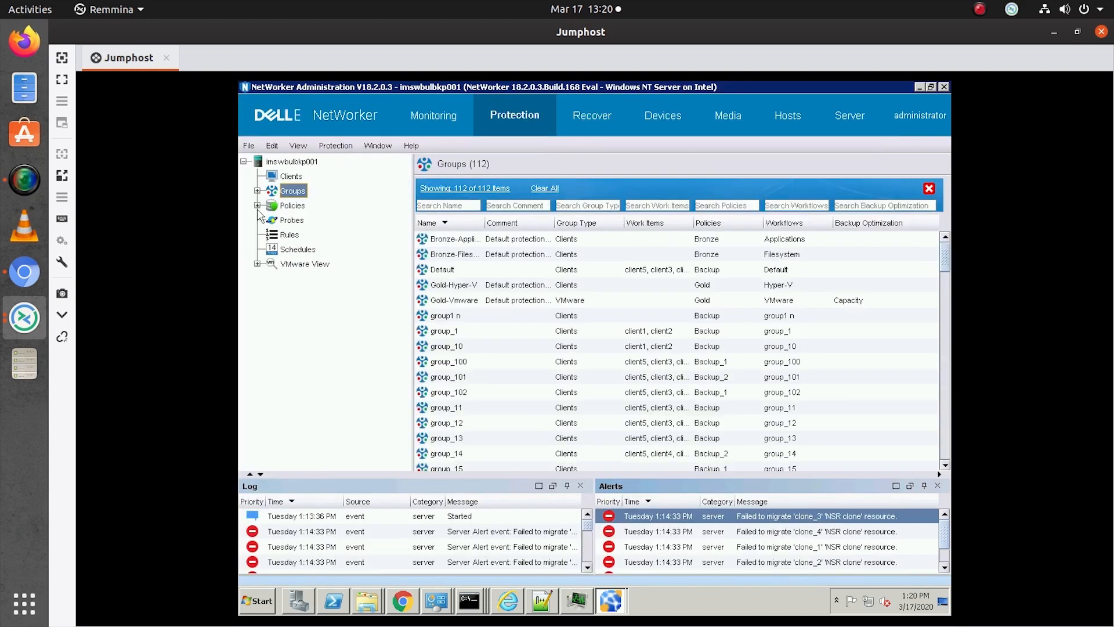
click(257, 205)
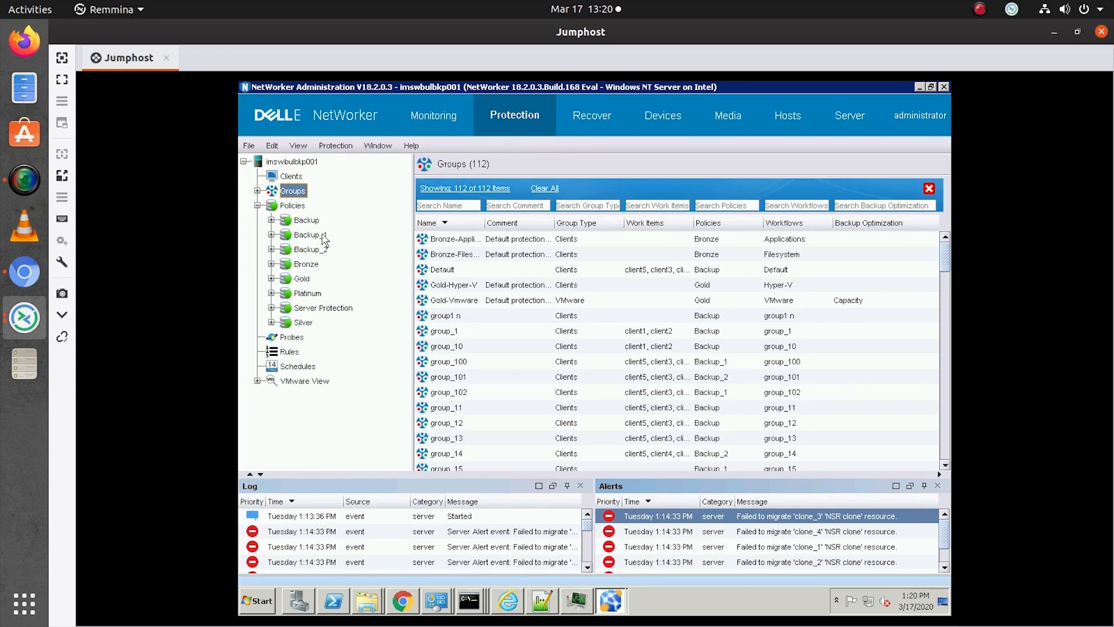
click(306, 278)
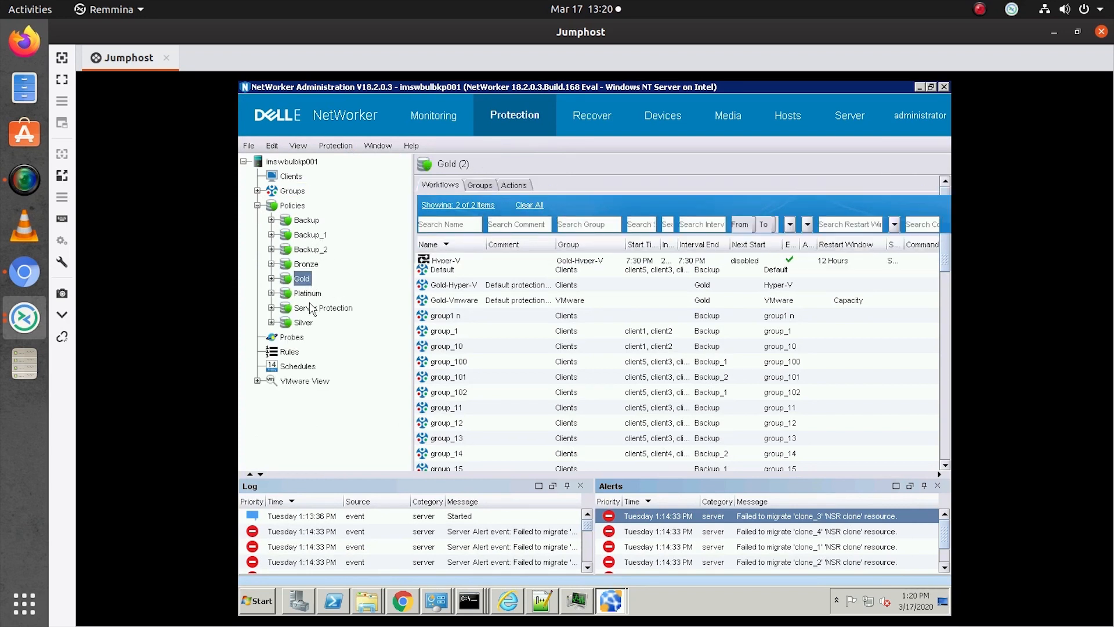
click(307, 267)
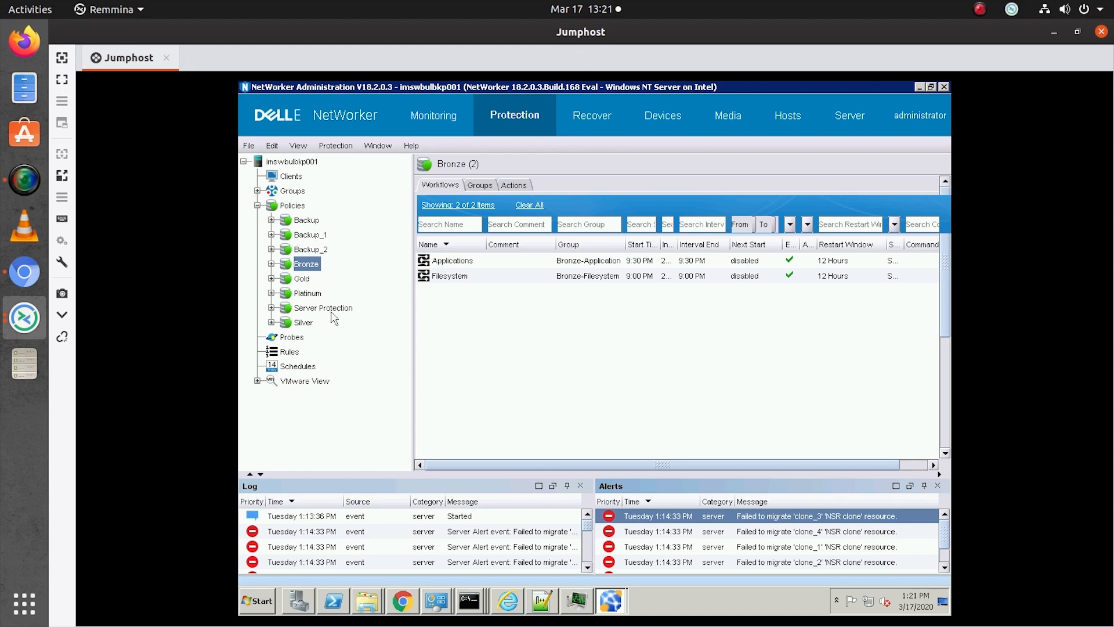
click(303, 279)
click(306, 294)
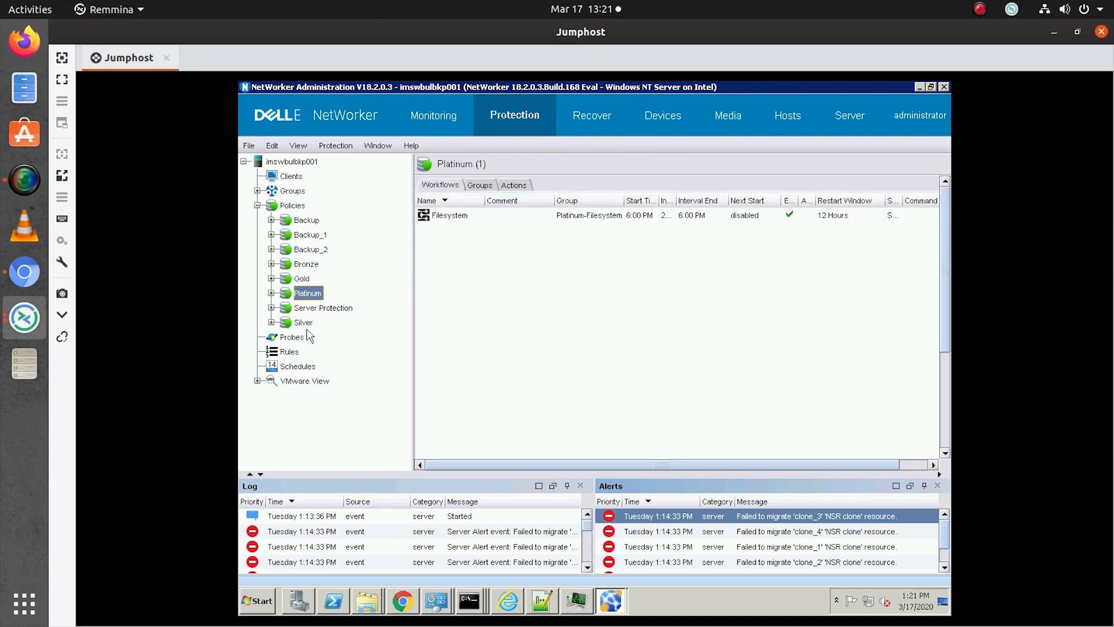
click(304, 323)
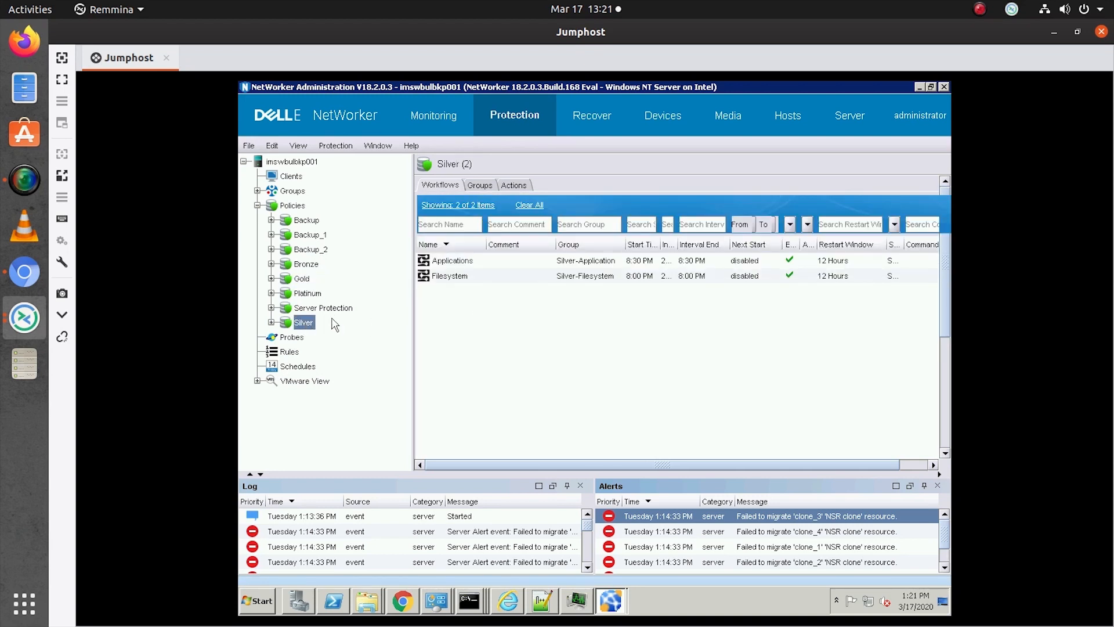
- Expand the Server Protection policy and examine the actions of its Server backup workflow
click(321, 310)
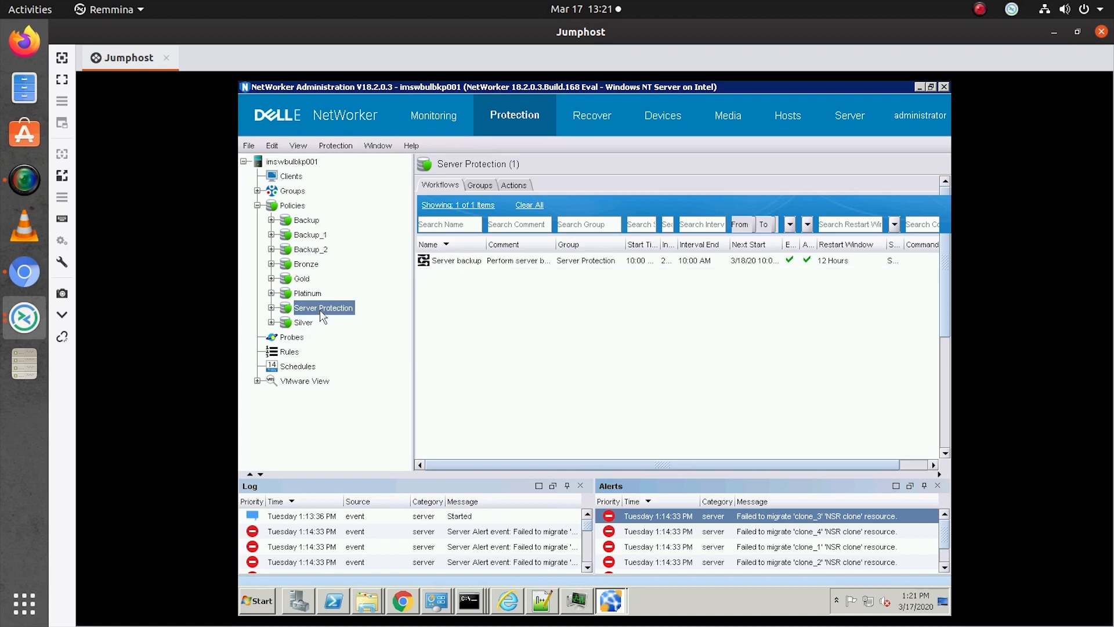
click(271, 308)
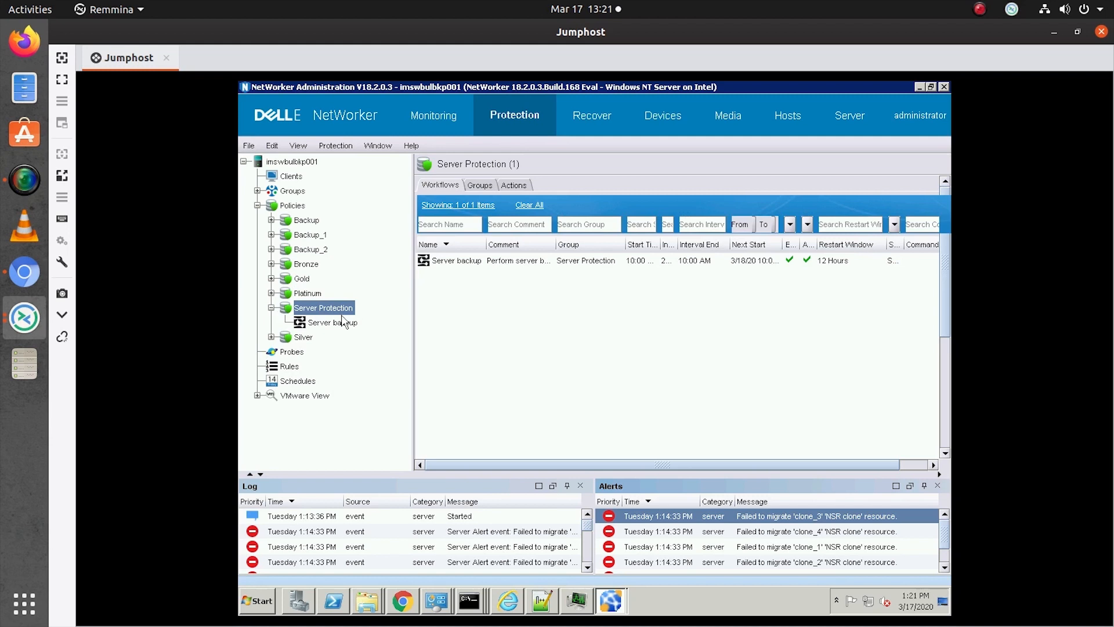
click(338, 323)
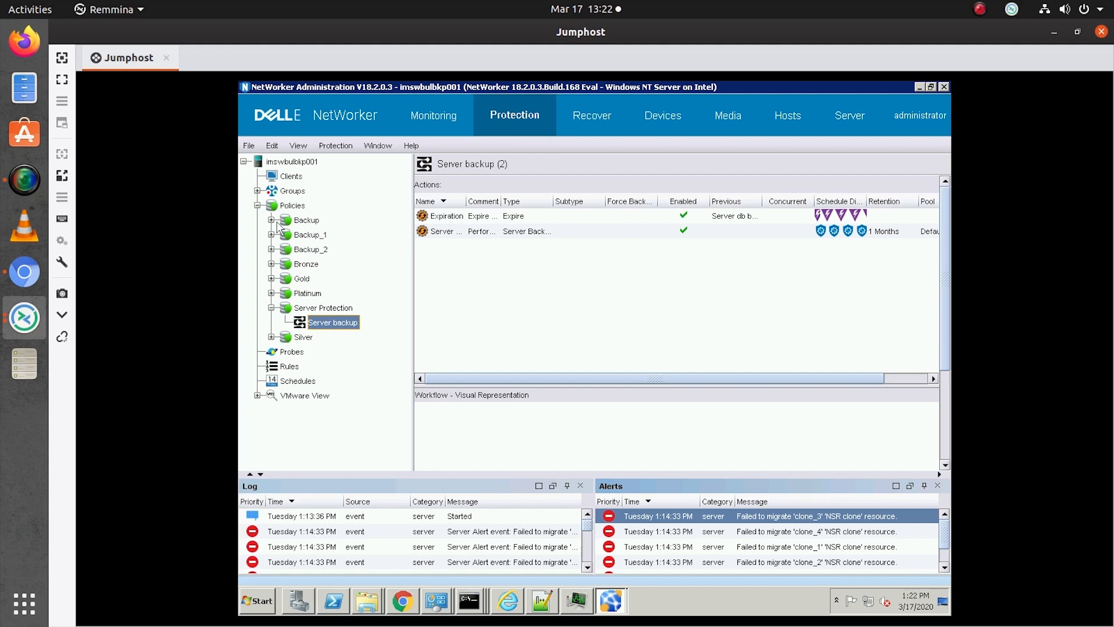
- Compare the workflows in the migrated Backup, Backup_1 and Backup_2 policies, reading through the Backup policy's full list
click(306, 221)
click(310, 235)
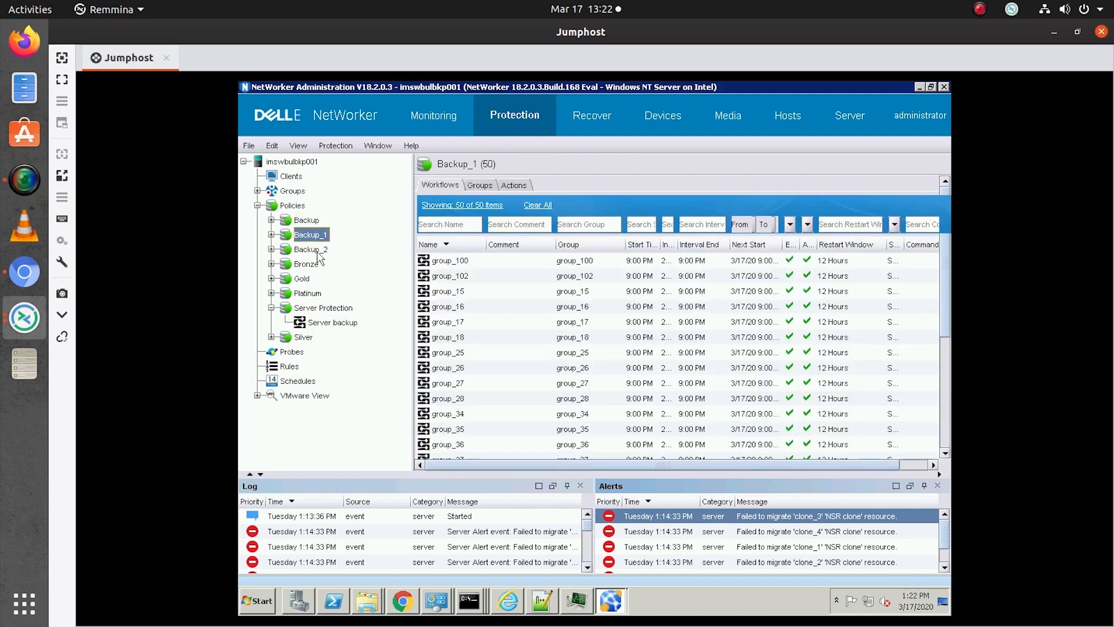
click(317, 251)
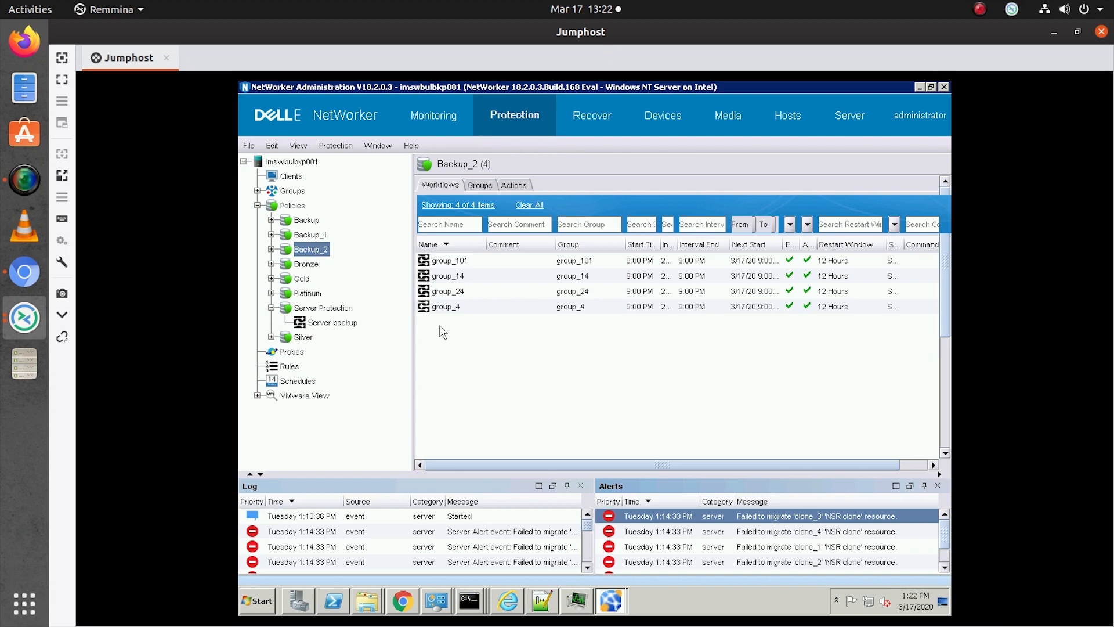
click(314, 221)
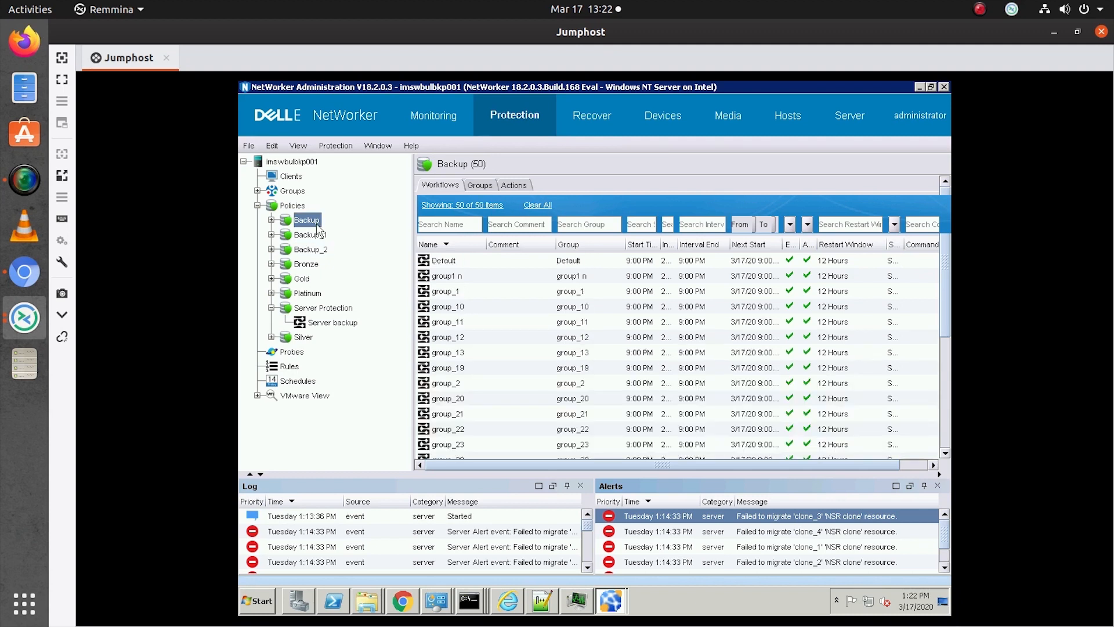
scroll(499, 316, down, 8)
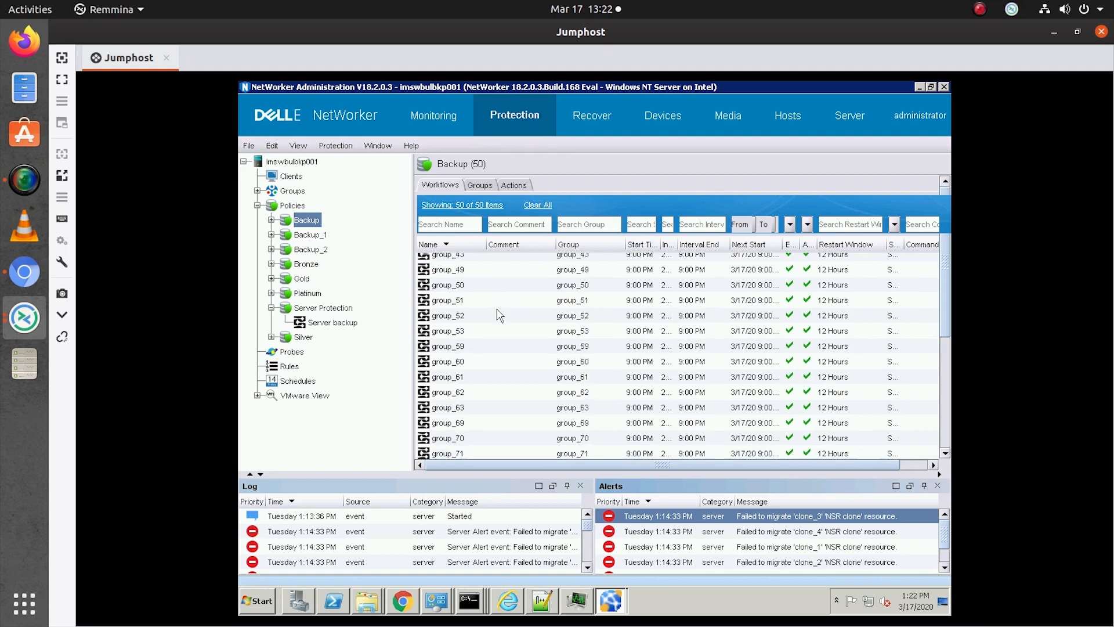
scroll(493, 316, up, 5)
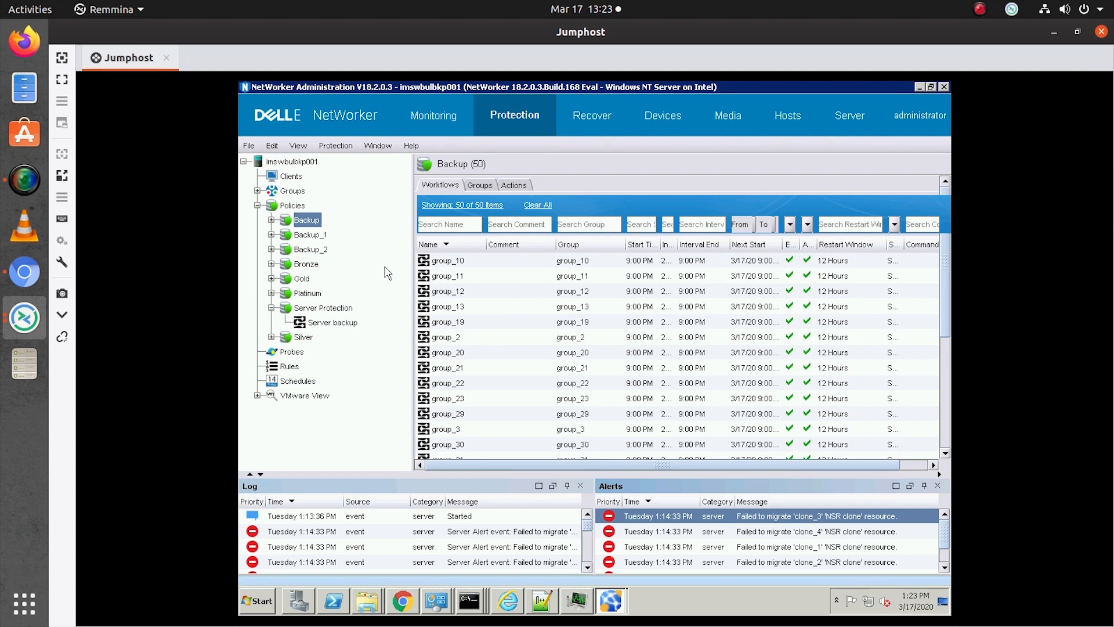
click(323, 235)
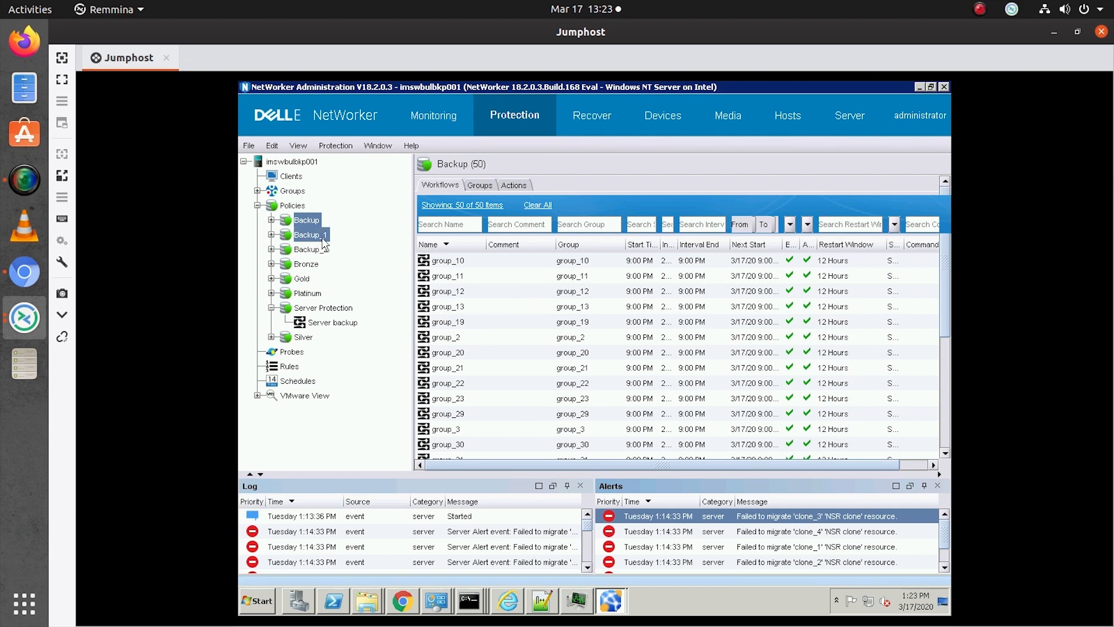
click(323, 251)
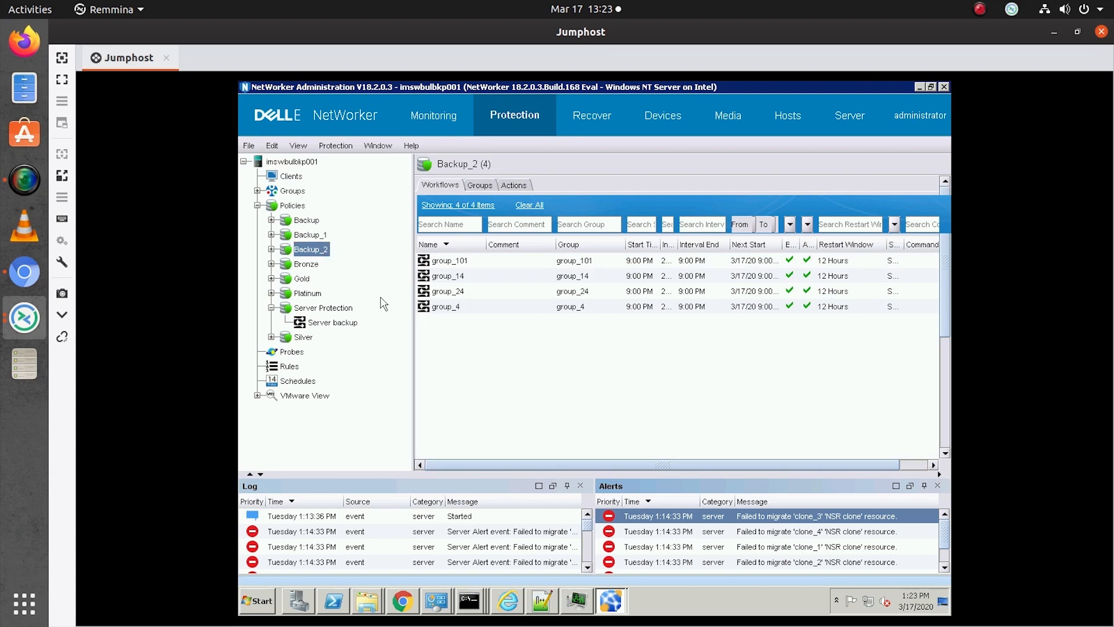
click(313, 223)
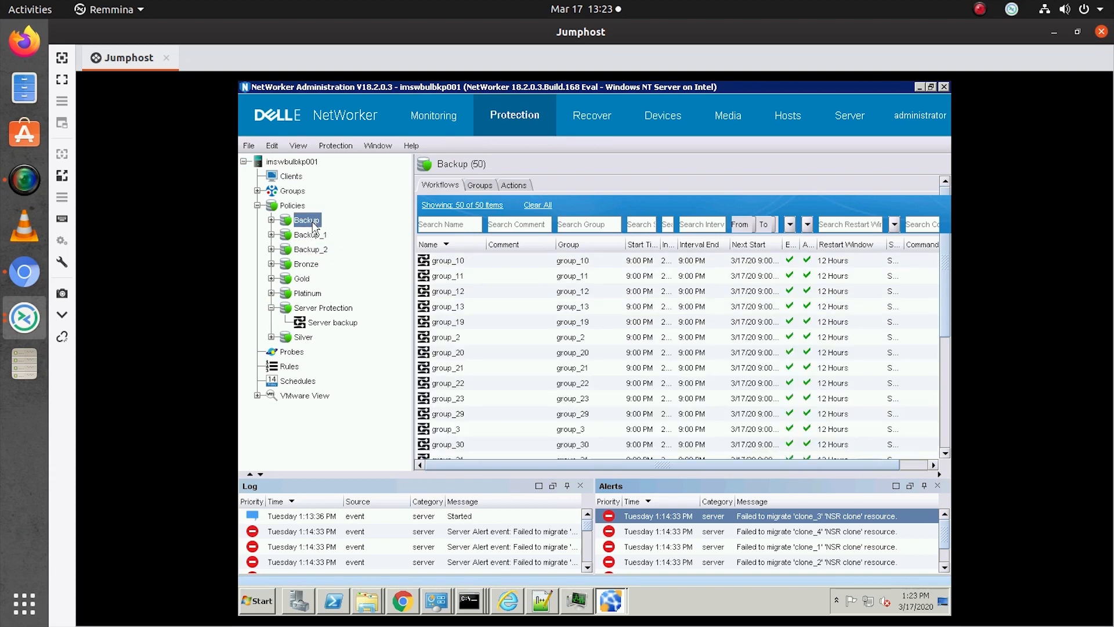
- Open the properties of the group_12 workflow in the Backup policy and check which groups can be assigned to it
click(271, 220)
scroll(380, 389, up, 2)
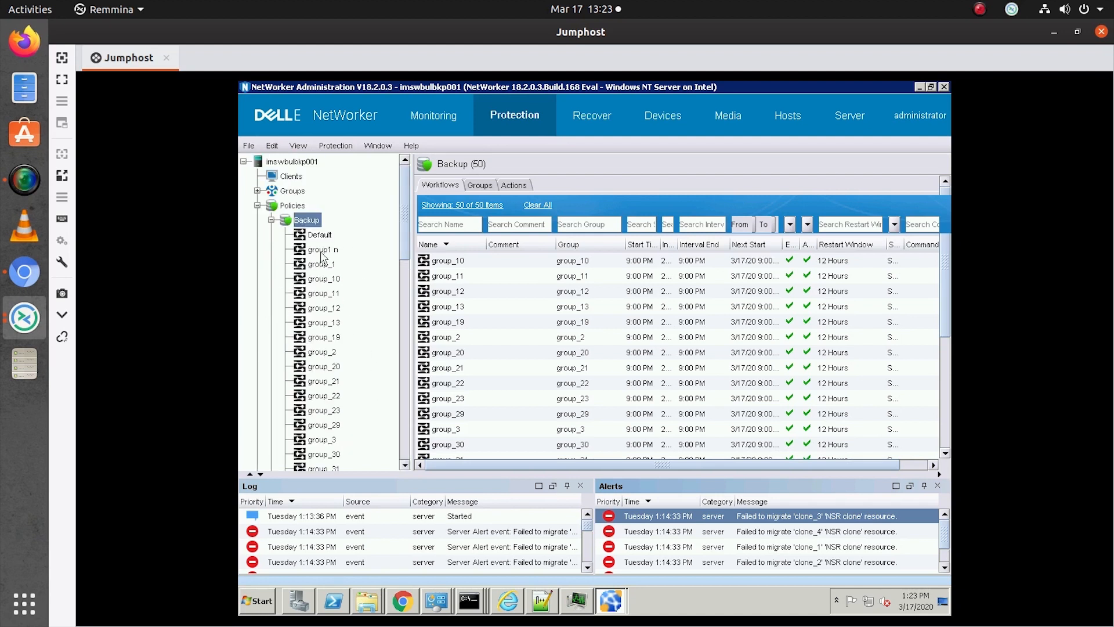
click(324, 307)
right_click(332, 309)
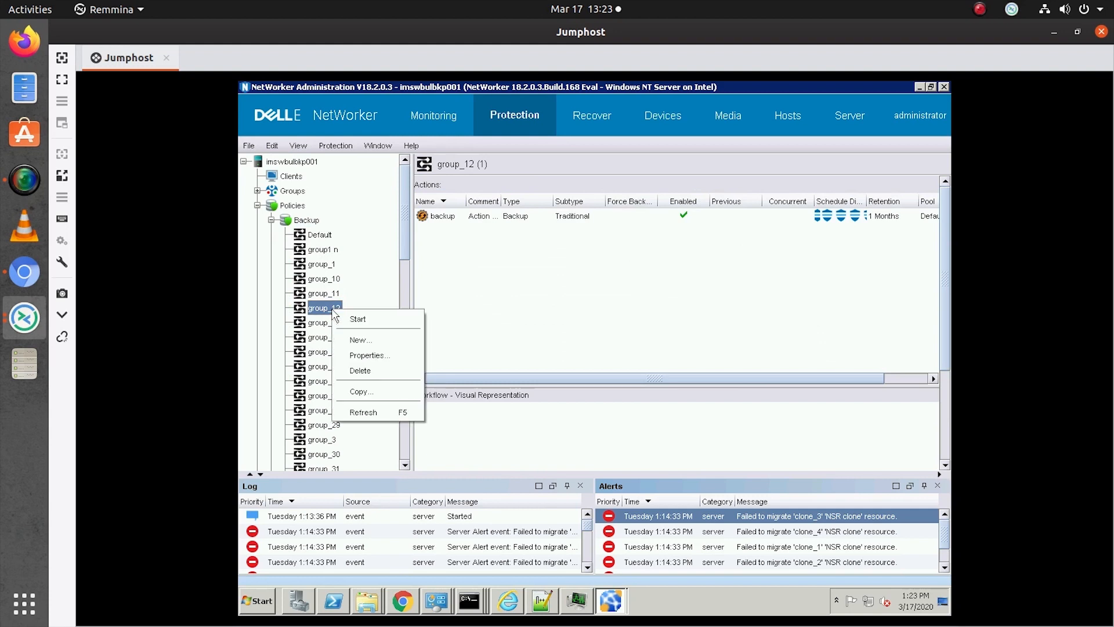
click(358, 355)
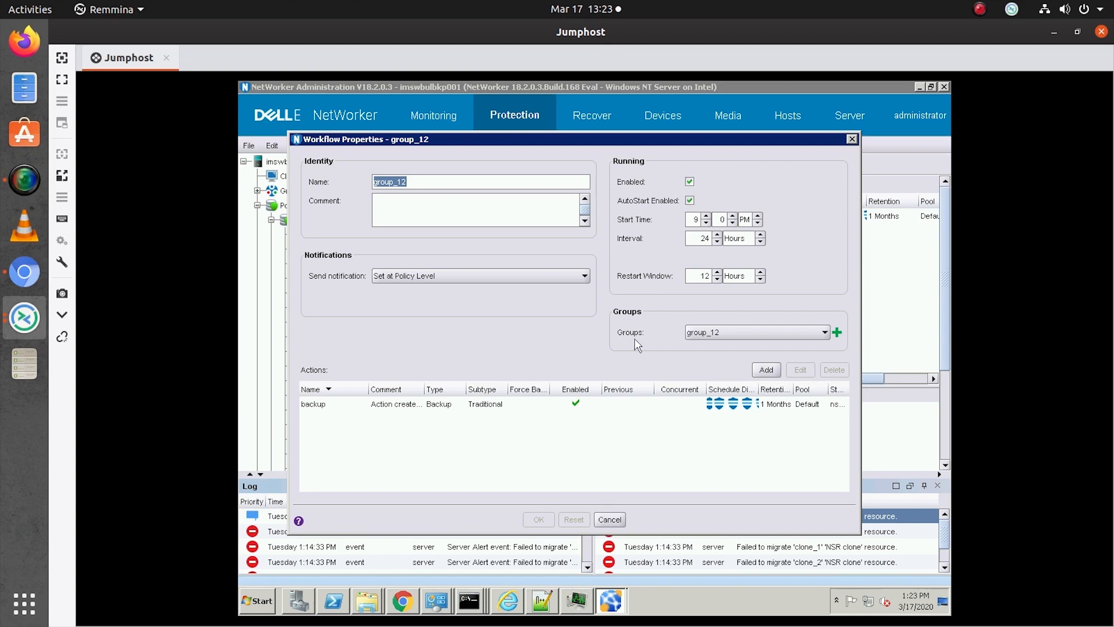
click(813, 335)
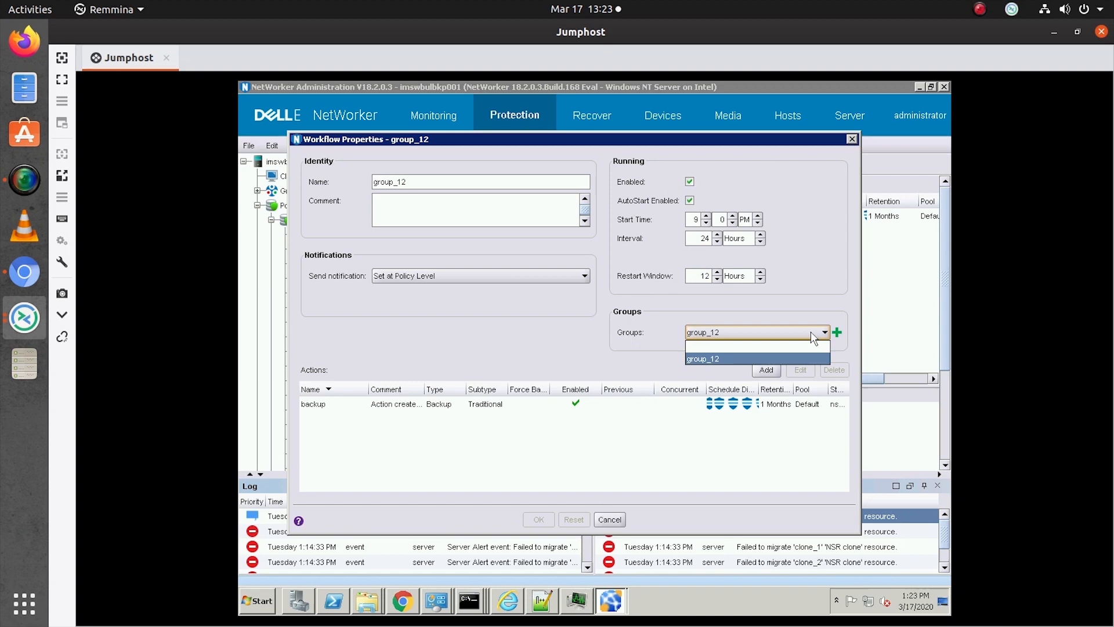
click(822, 297)
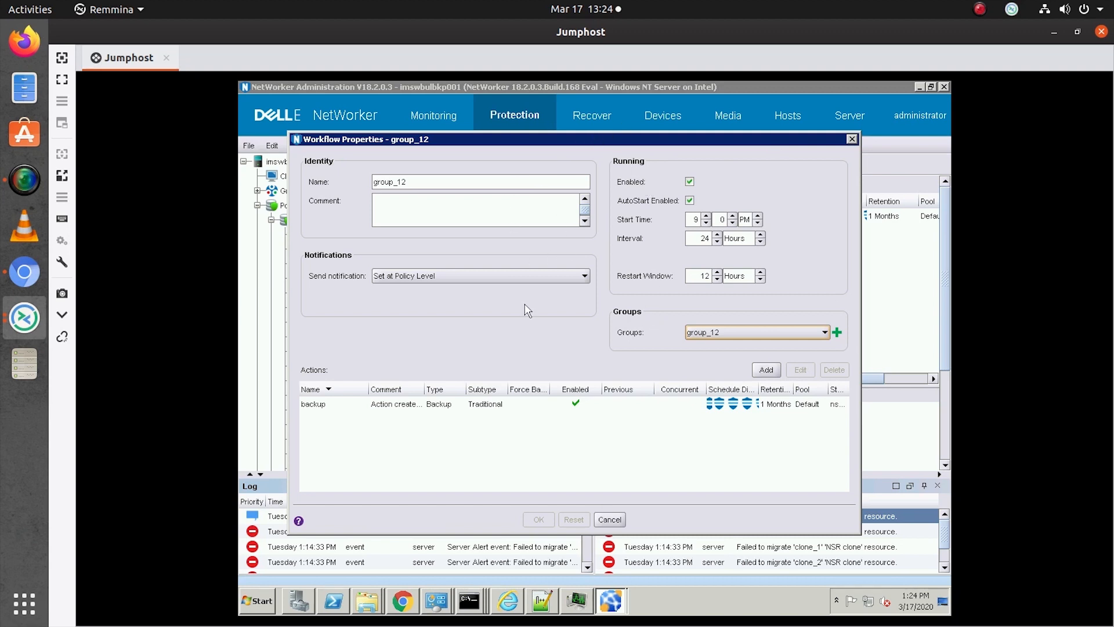
- Open the group_12 workflow's backup action for editing, review its action information and continue to the backup options
click(453, 403)
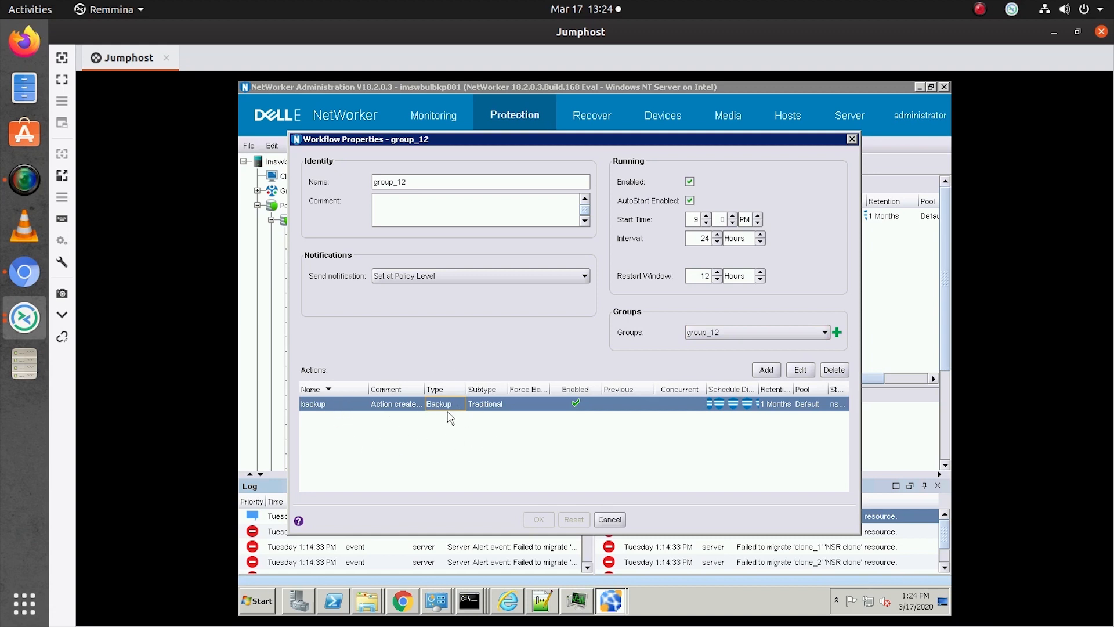
click(801, 370)
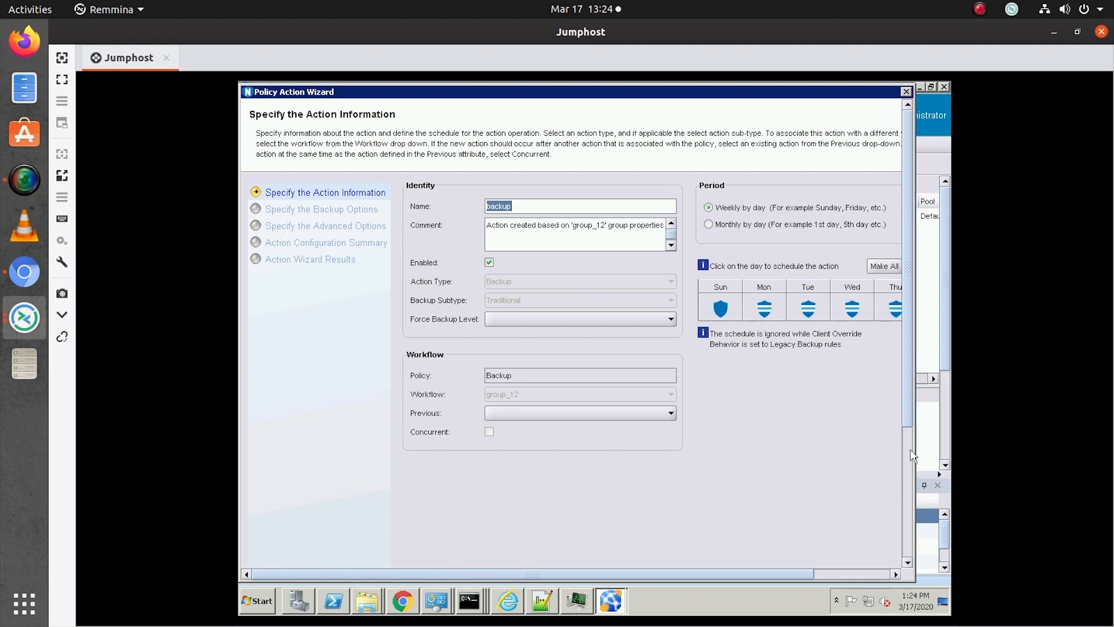
mouse_move(906, 416)
mouse_down()
mouse_move(907, 479)
mouse_move(907, 422)
mouse_up()
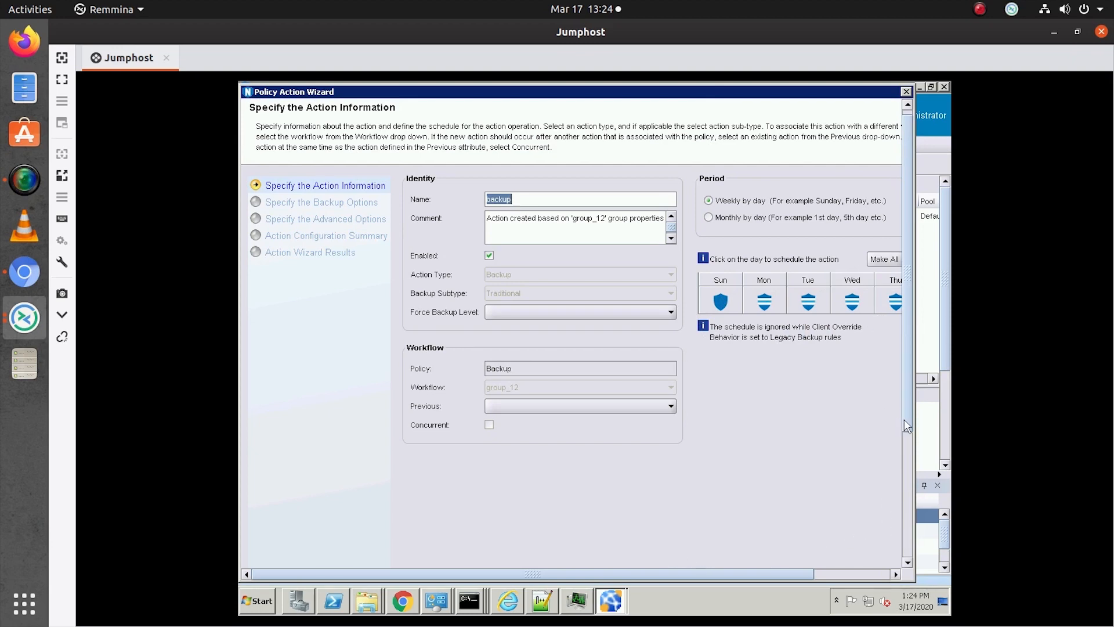
drag(904, 419, 908, 383)
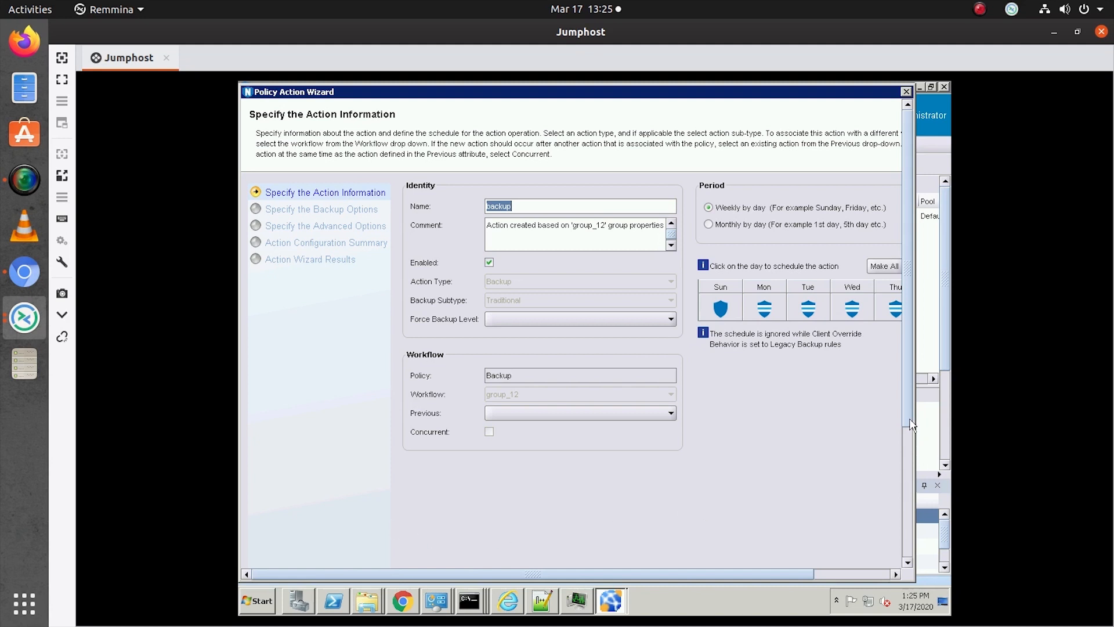
drag(909, 418, 880, 554)
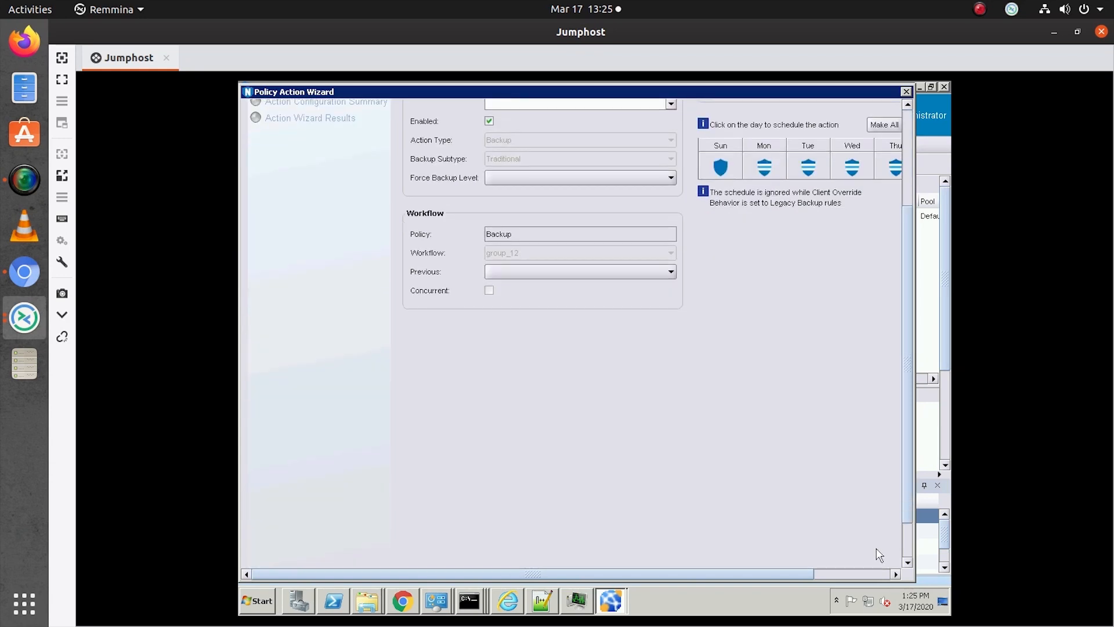
scroll(903, 551, down, 3)
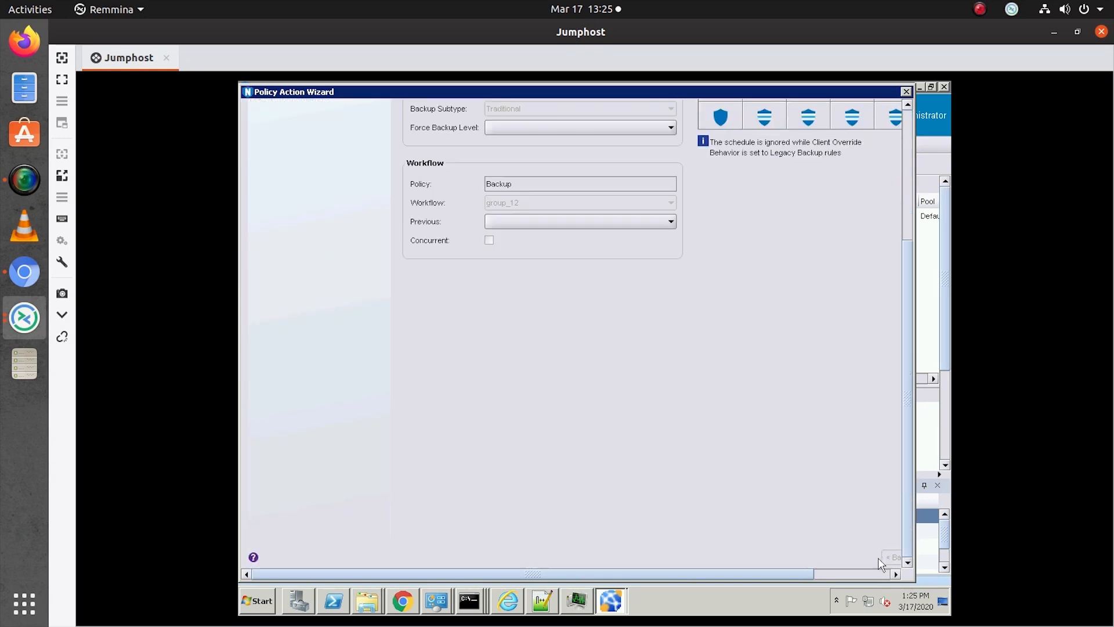
click(896, 574)
click(847, 555)
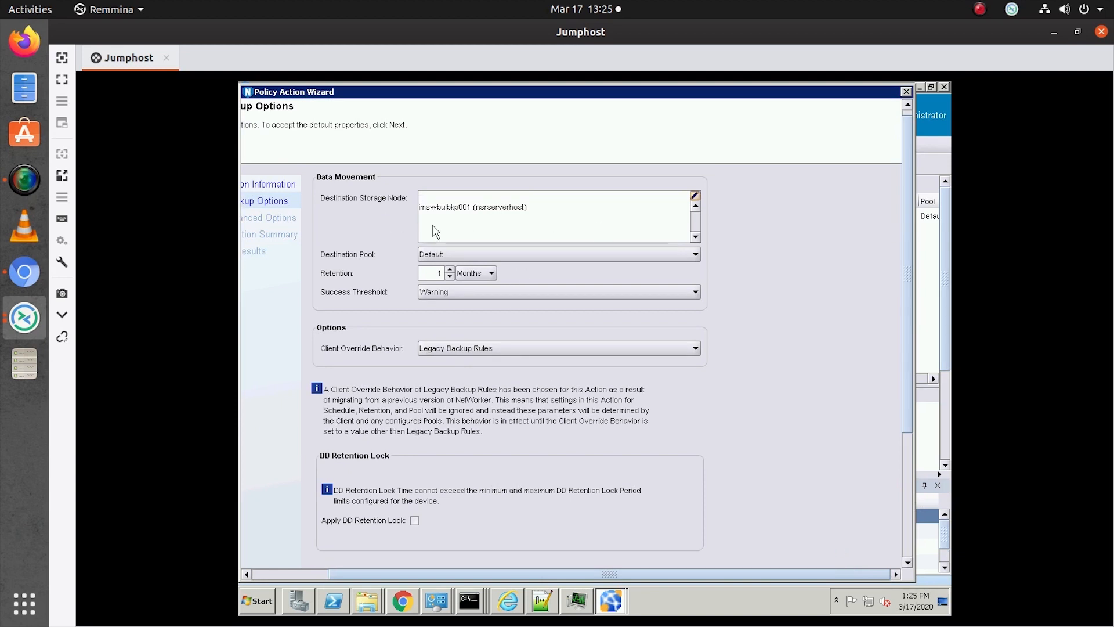
- Deselect the imswbulbkp001 (nsrserverhost) destination storage node and review the available destination pools, keeping Default
click(695, 195)
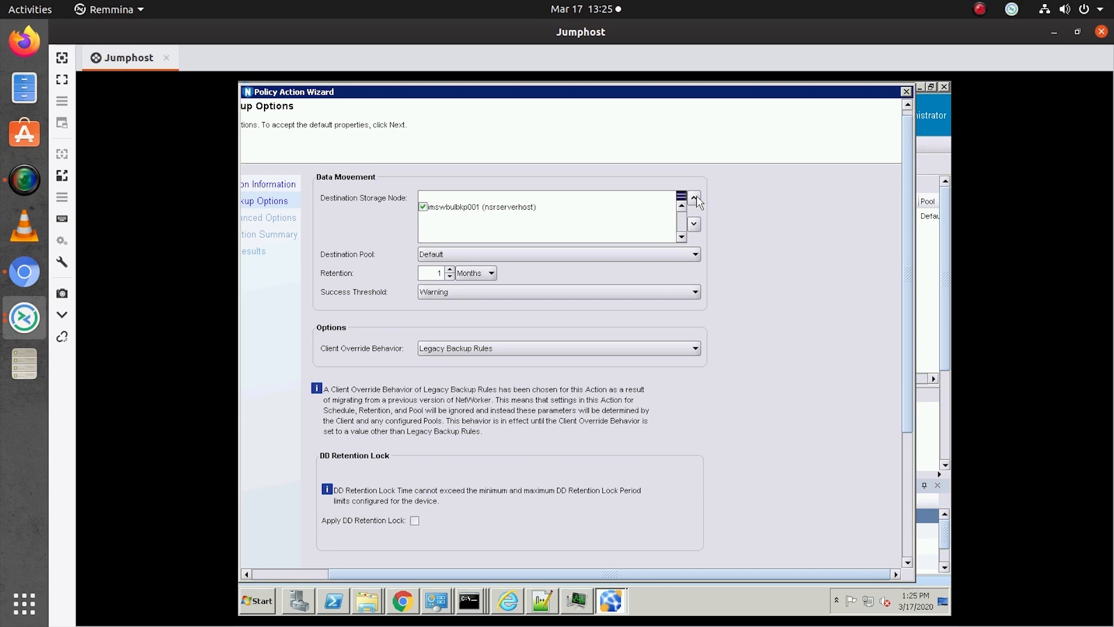
click(423, 207)
click(543, 257)
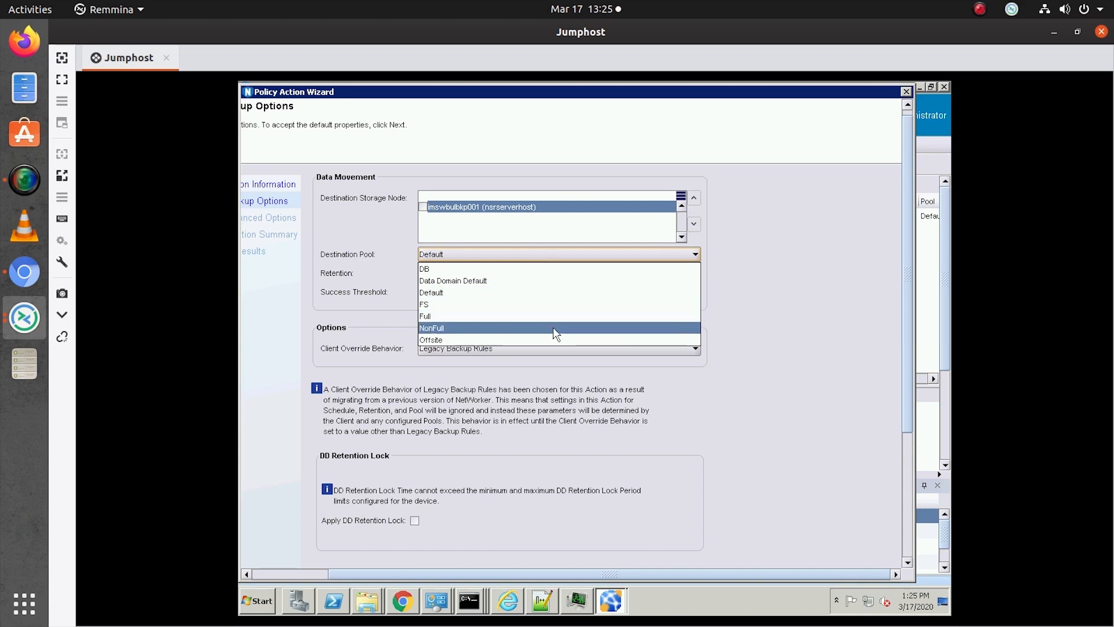
click(775, 255)
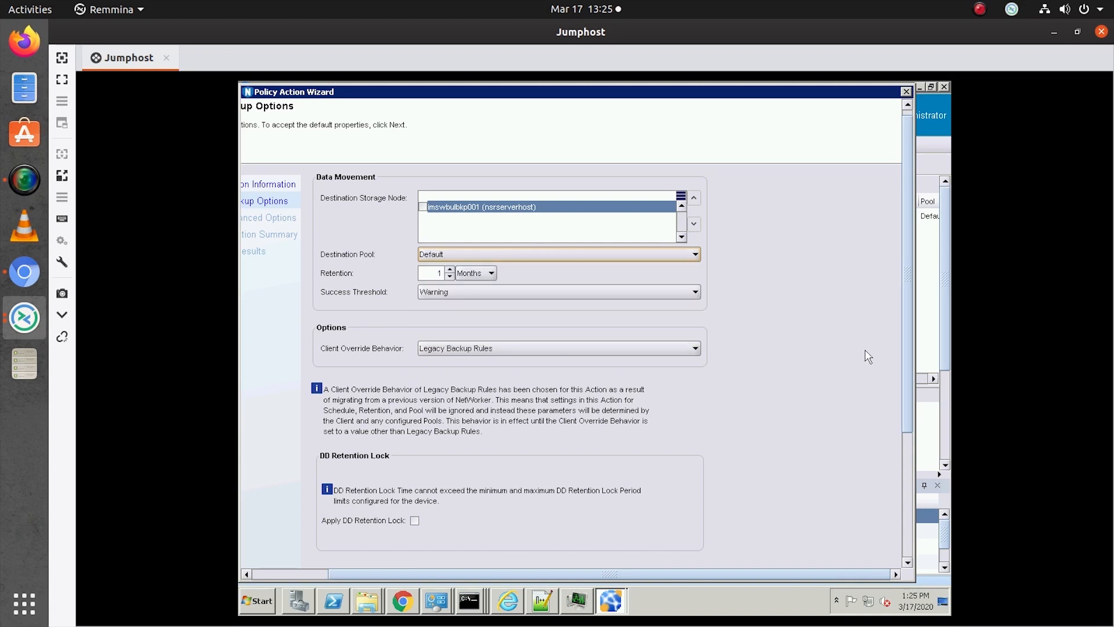
drag(906, 372, 903, 402)
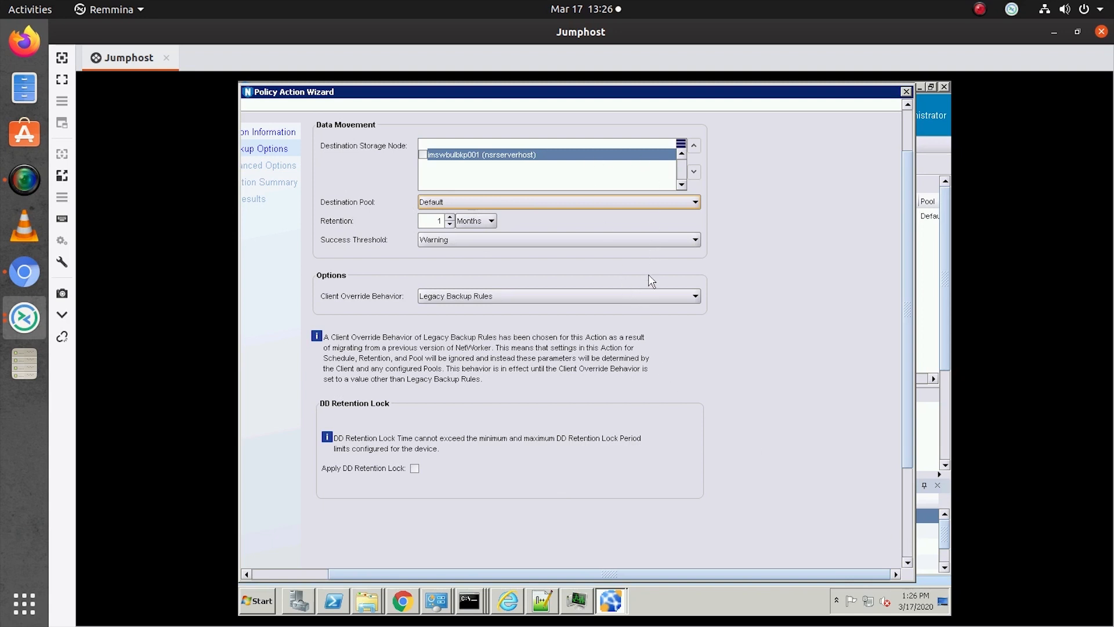
- Set Client Override Behavior to Client Can Not Override and continue to the action's advanced options
click(646, 304)
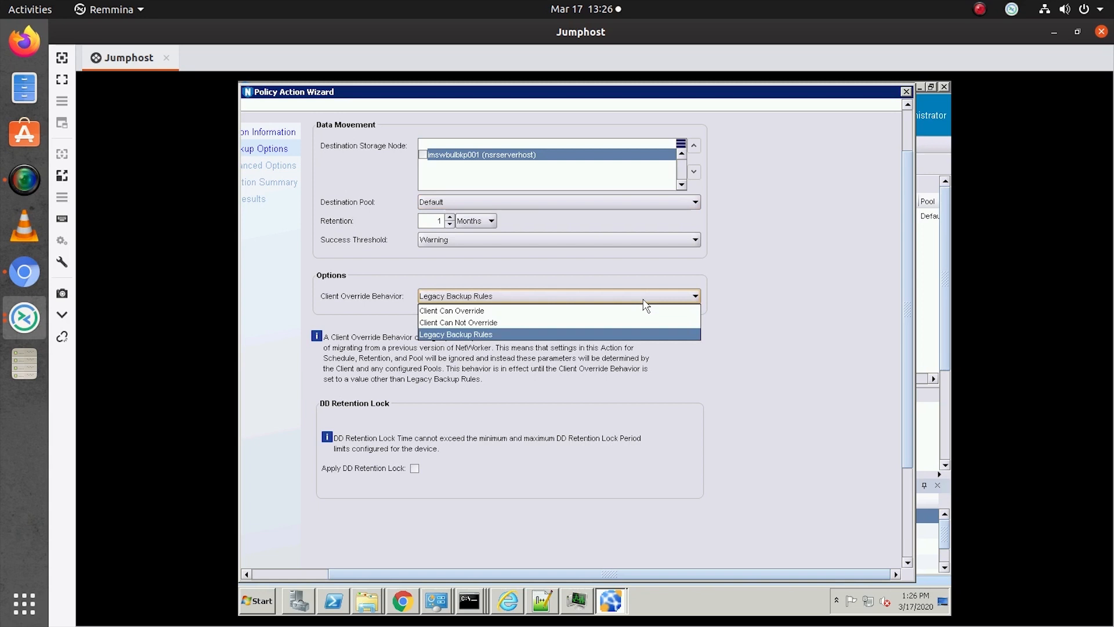
click(499, 323)
click(519, 302)
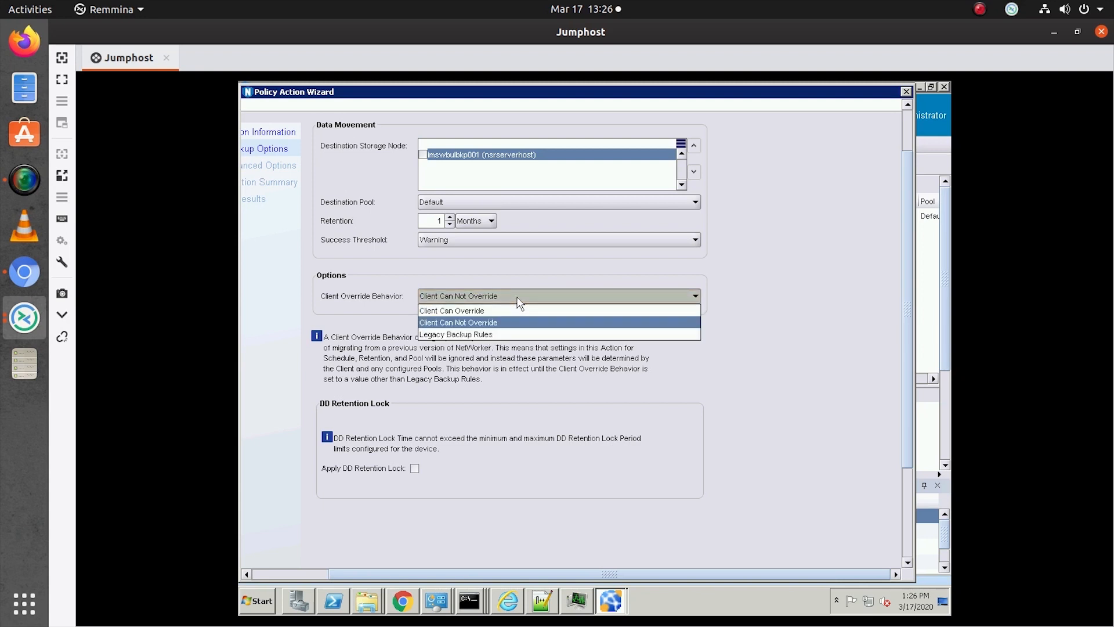
click(508, 321)
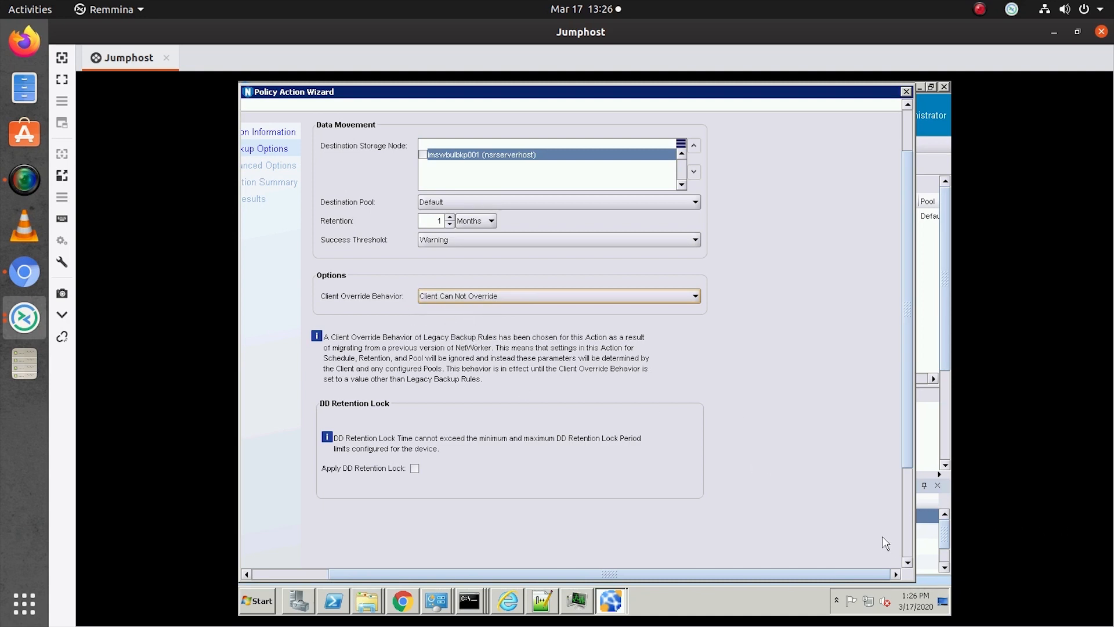
click(601, 298)
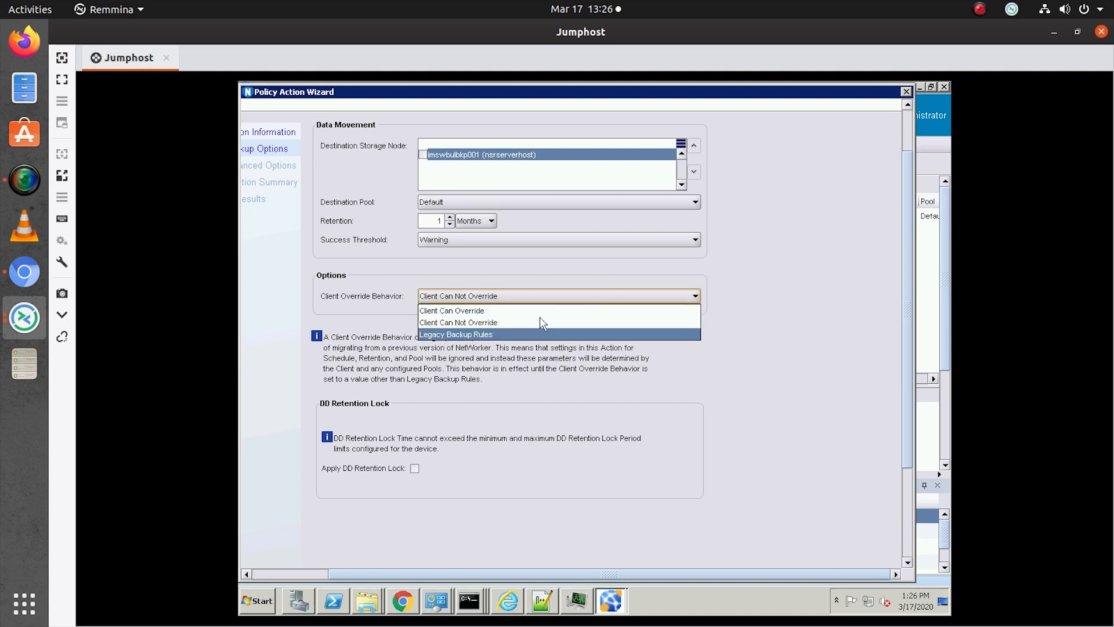
click(536, 322)
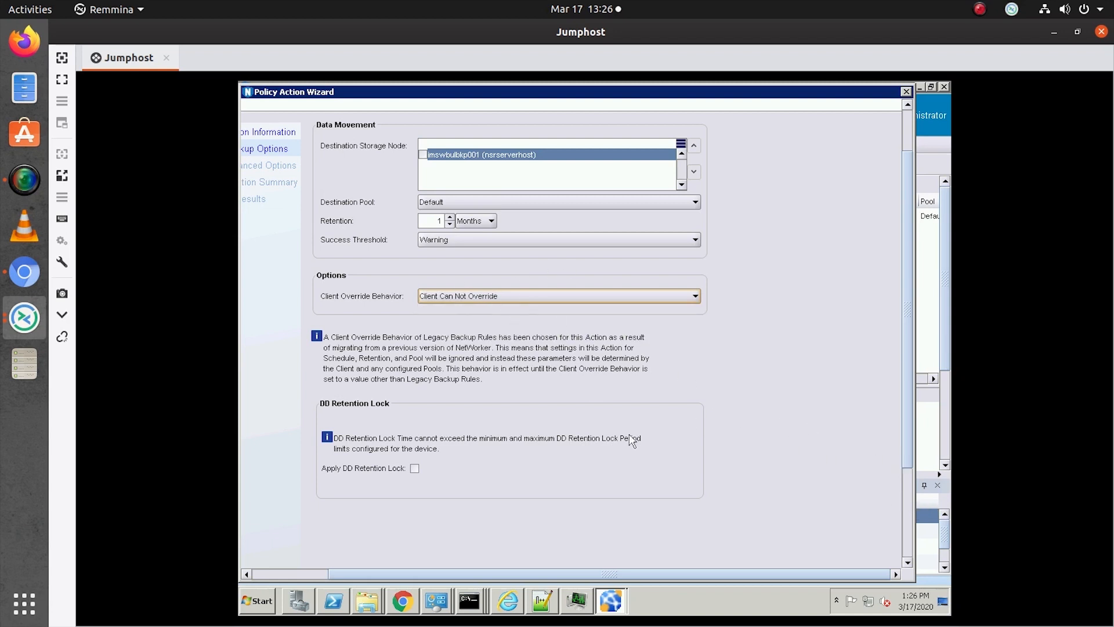
drag(909, 470, 911, 559)
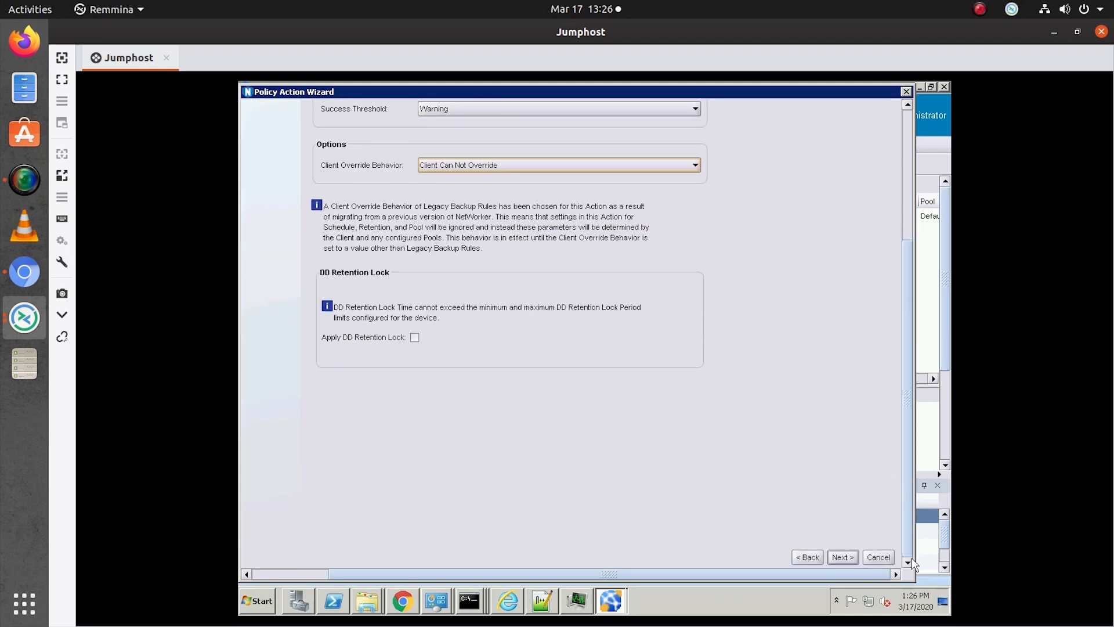
click(839, 557)
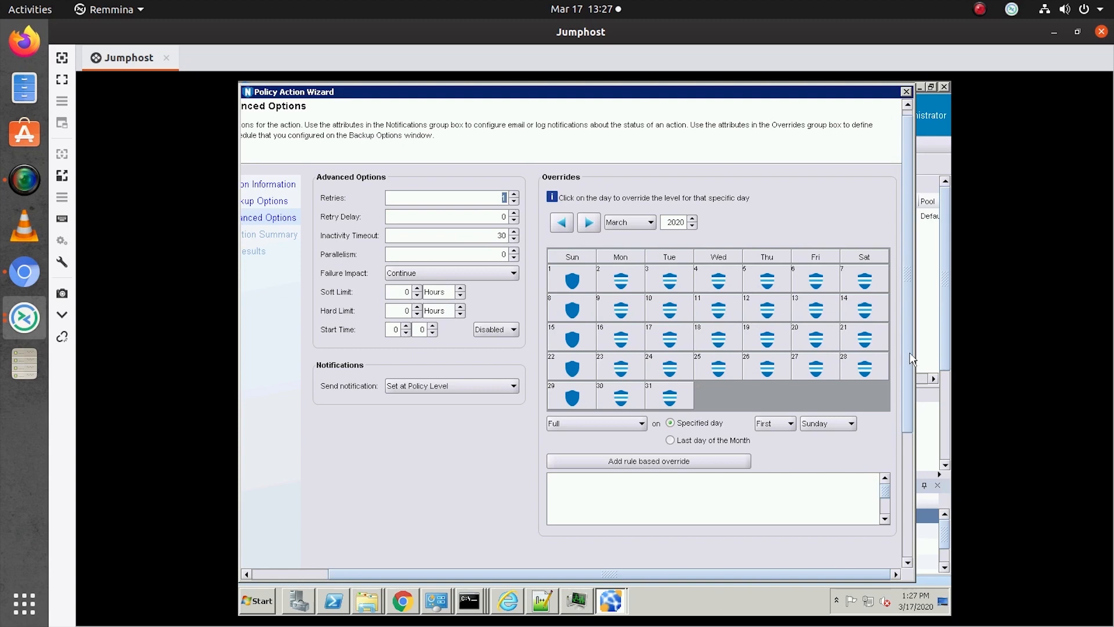
- Review the advanced options, including the override calendar and the available Send notification choices
drag(911, 356, 988, 305)
click(452, 396)
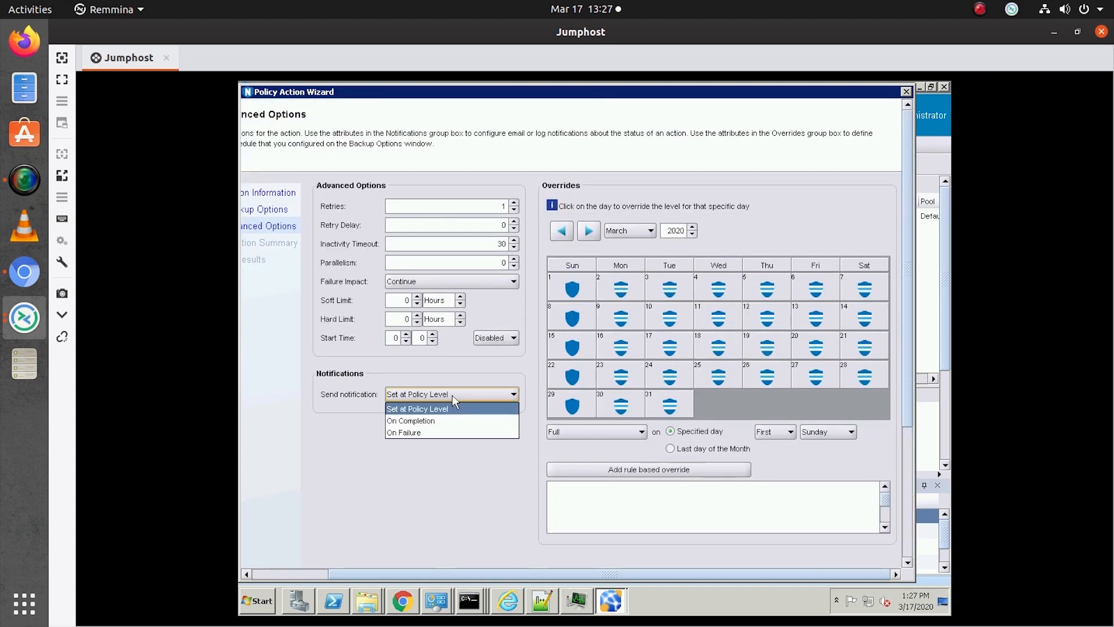
click(452, 395)
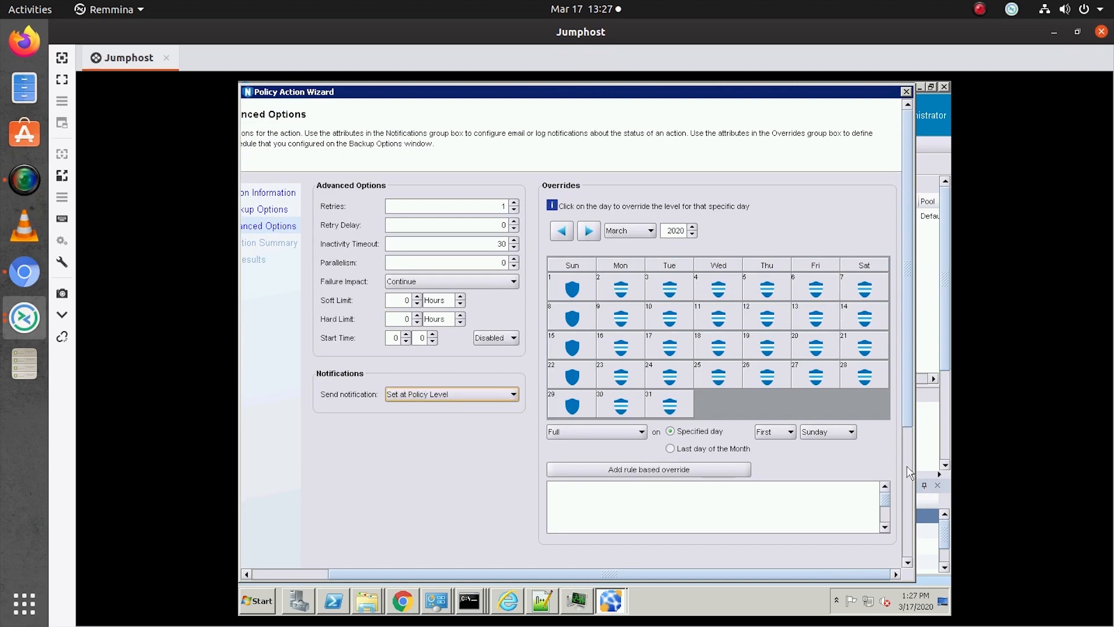
drag(910, 431, 909, 566)
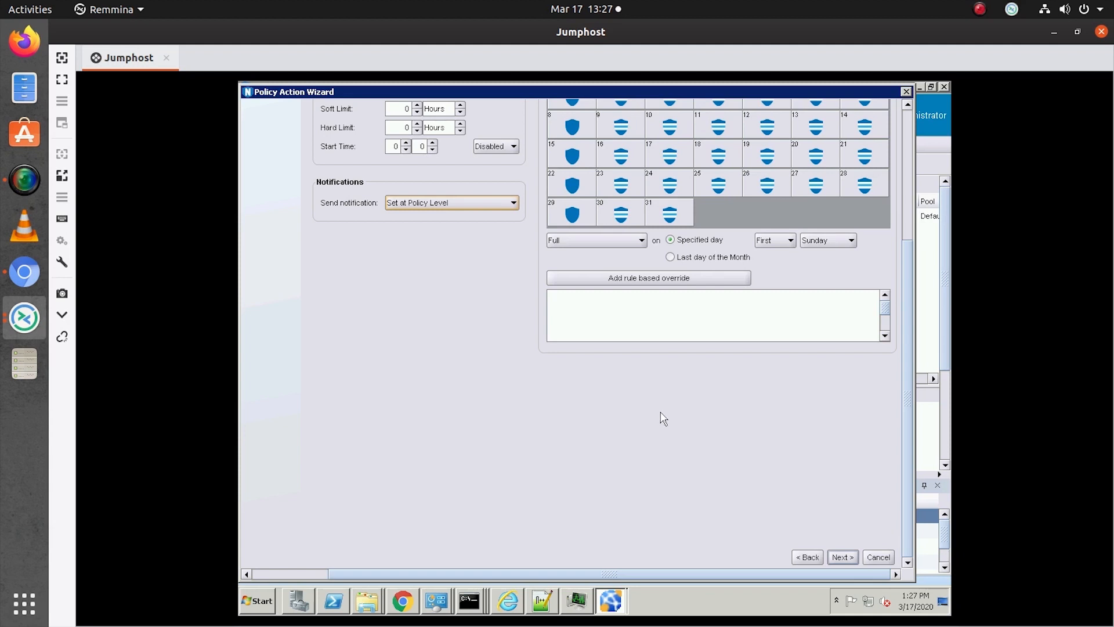
drag(911, 527, 911, 411)
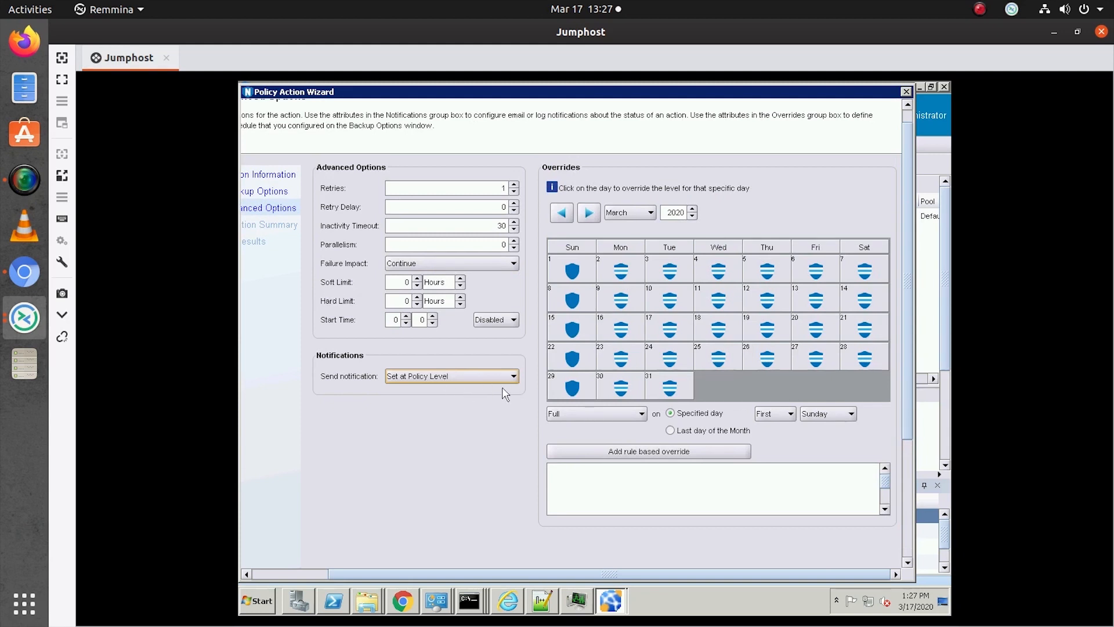
click(509, 373)
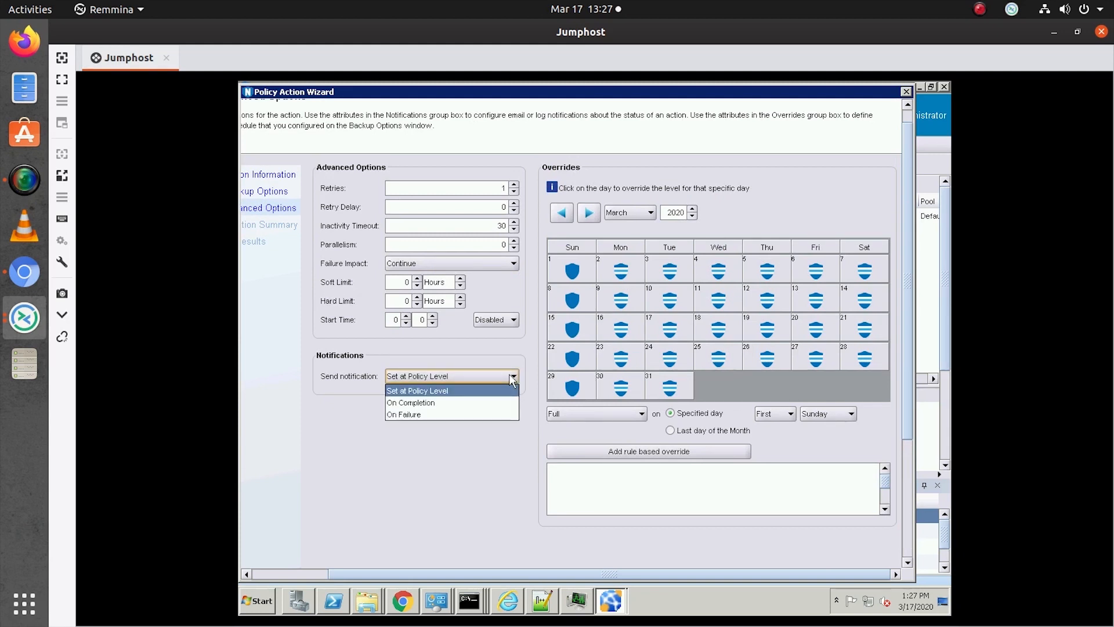
click(492, 450)
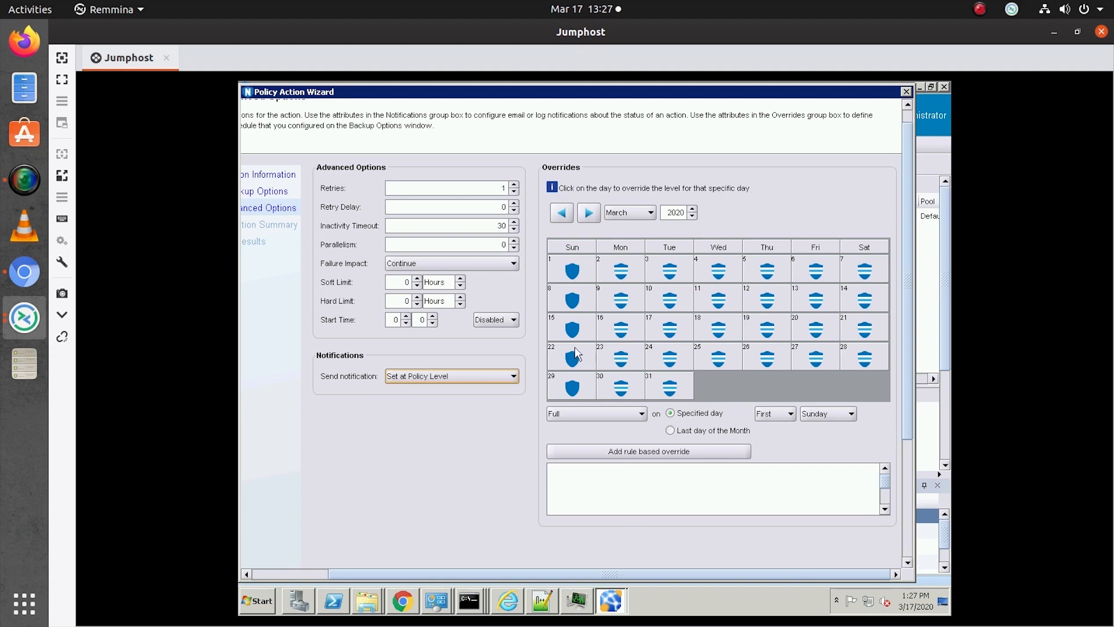
- Try On Completion as the action's notification setting and switch it back to Set at Policy Level
click(482, 377)
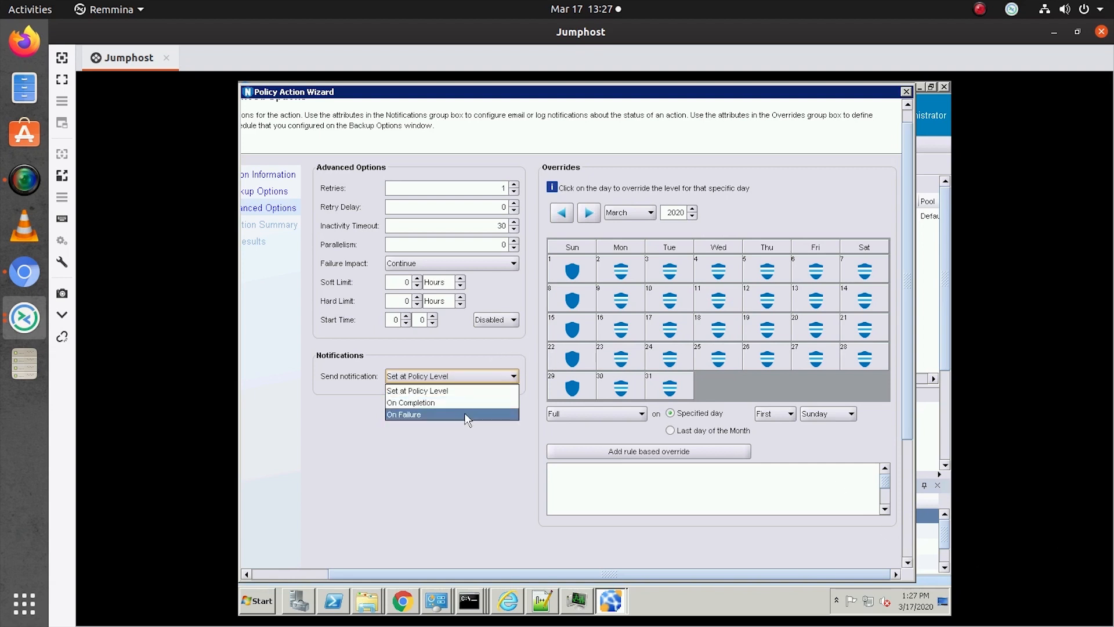
click(470, 403)
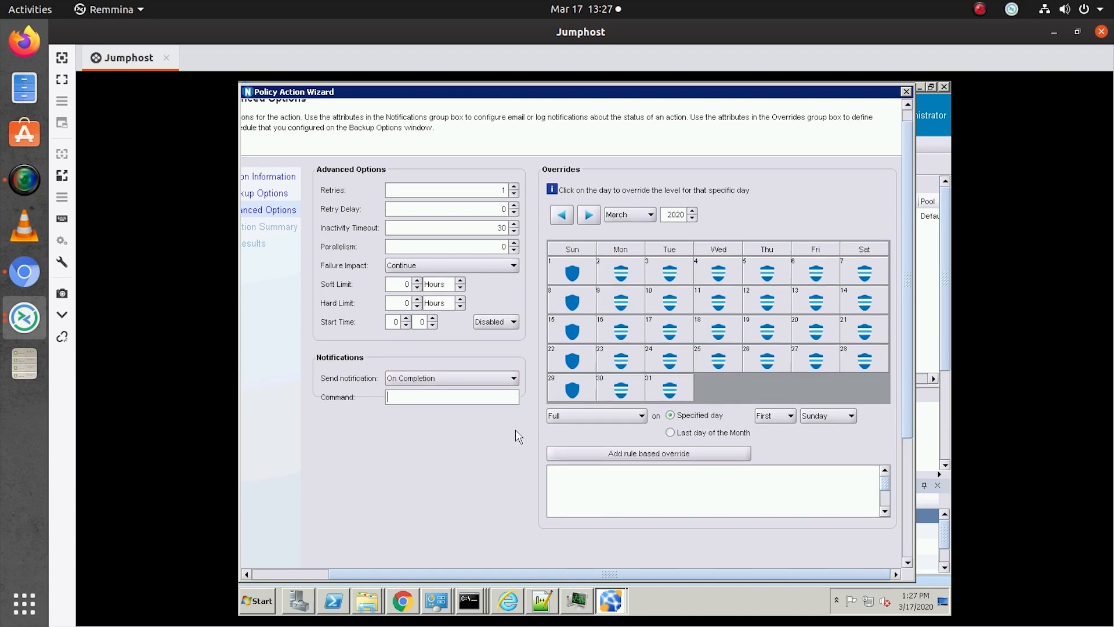
click(909, 548)
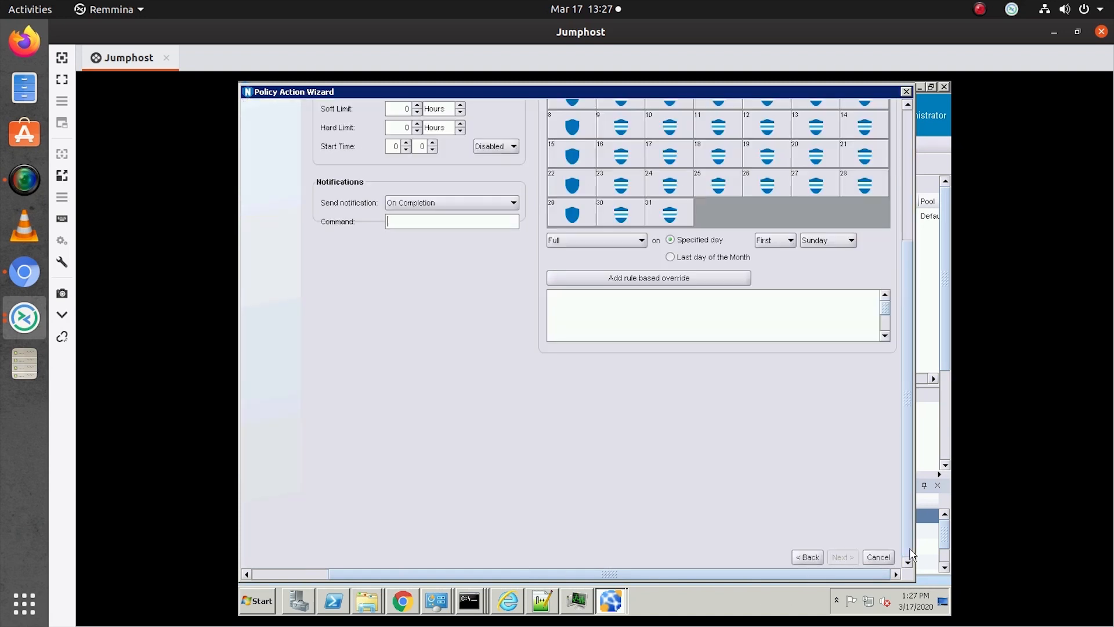
click(428, 204)
click(420, 217)
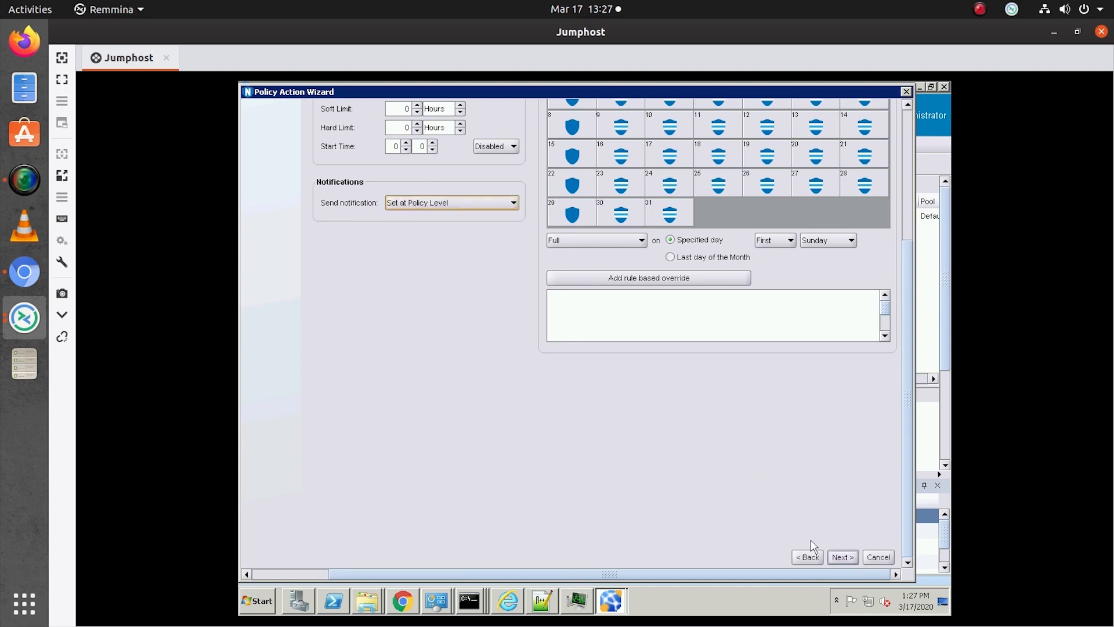
- Continue to the action configuration summary and read through the modified backup action's settings
click(841, 558)
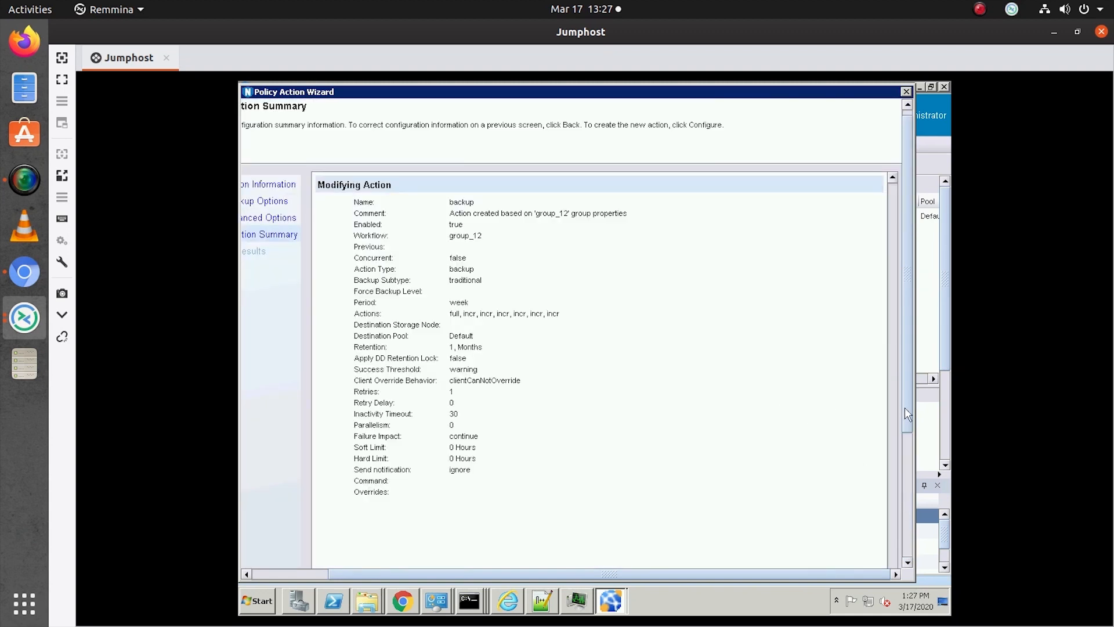
click(907, 561)
scroll(901, 560, down, 5)
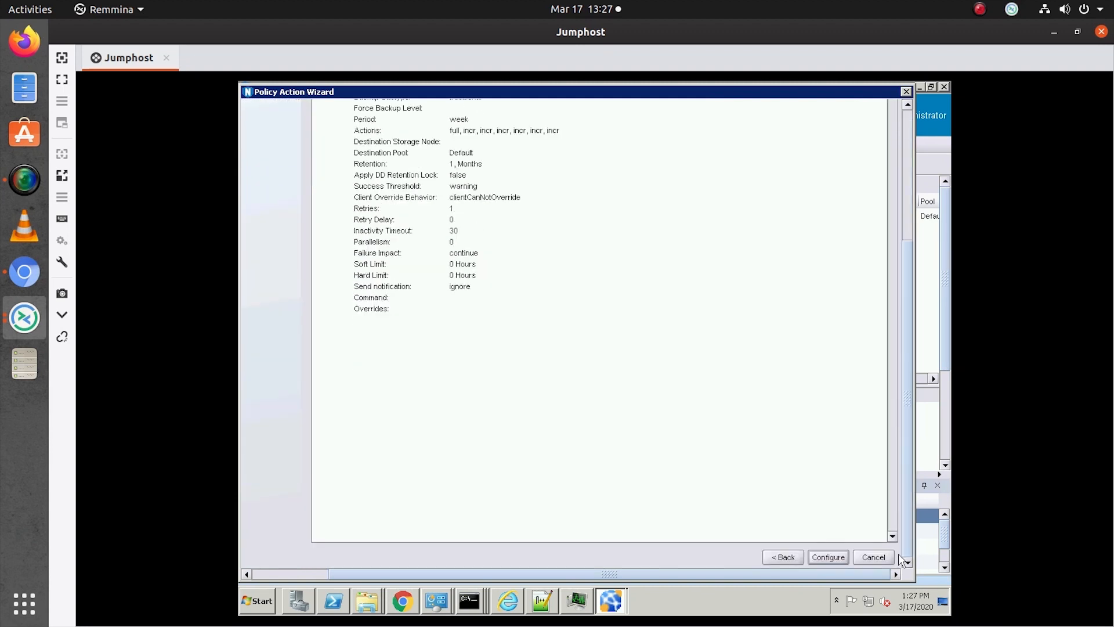
- Apply the modified backup action configuration and reopen group_12's backup action at its backup options
click(829, 558)
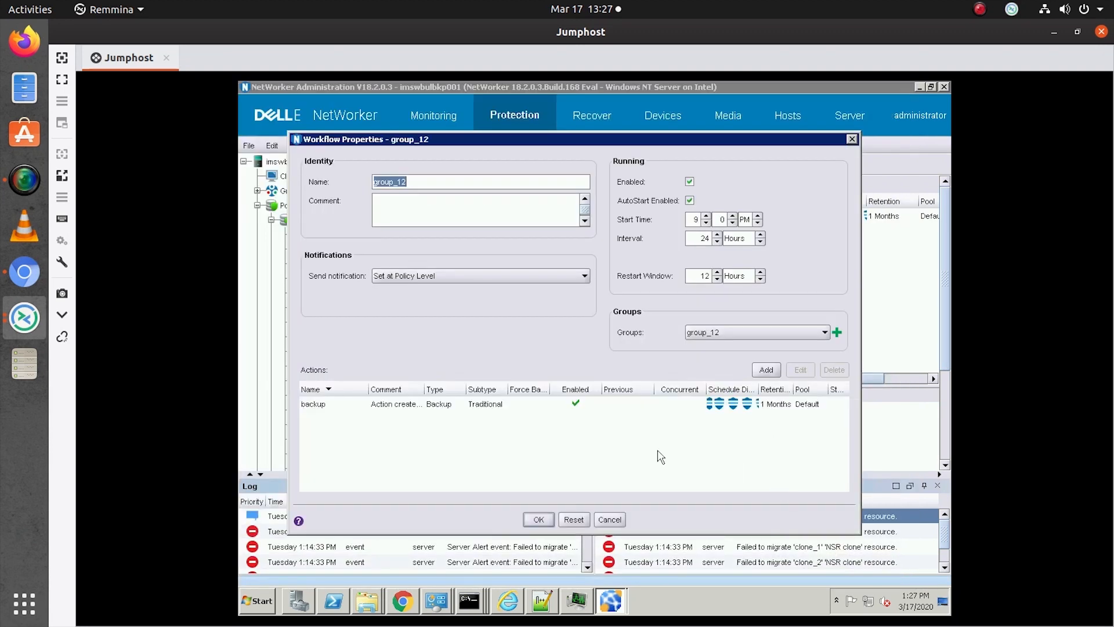
click(436, 410)
click(802, 371)
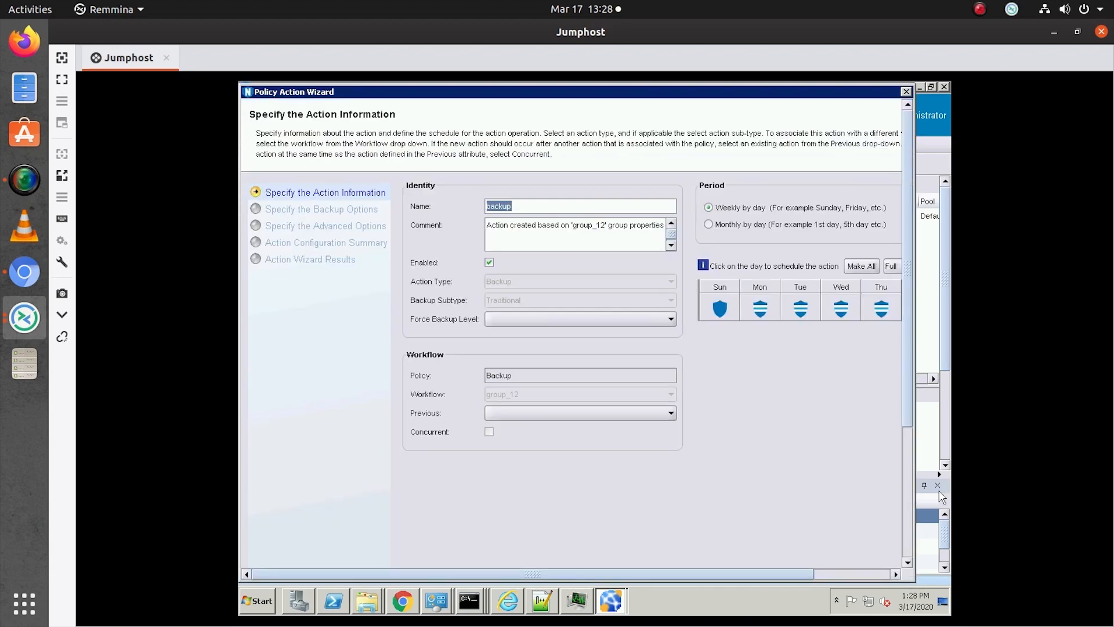
click(907, 541)
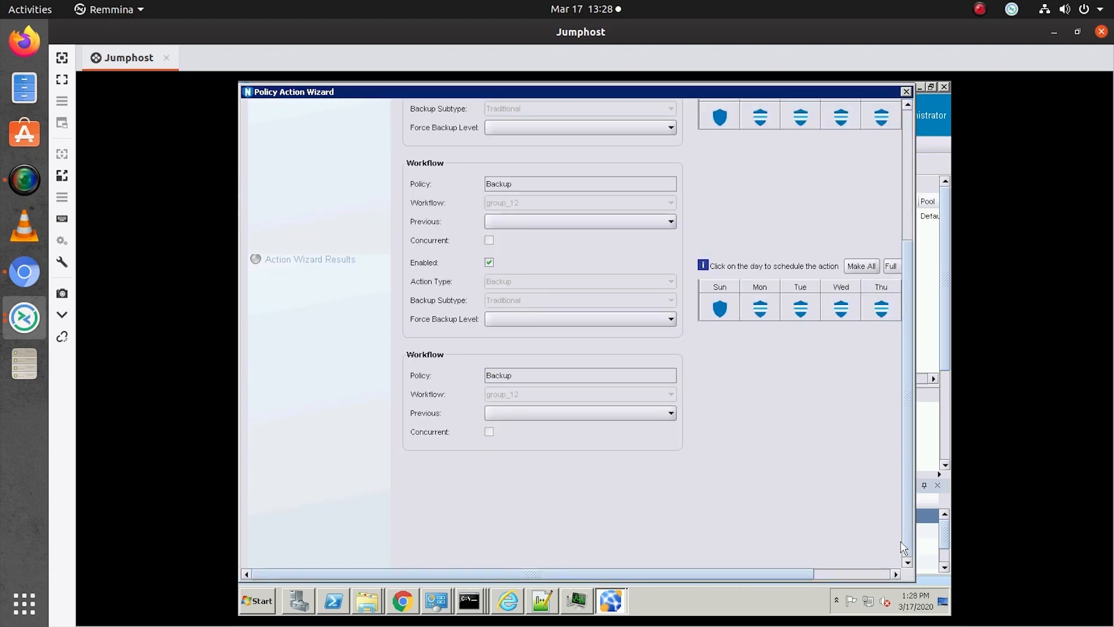
click(857, 574)
click(843, 557)
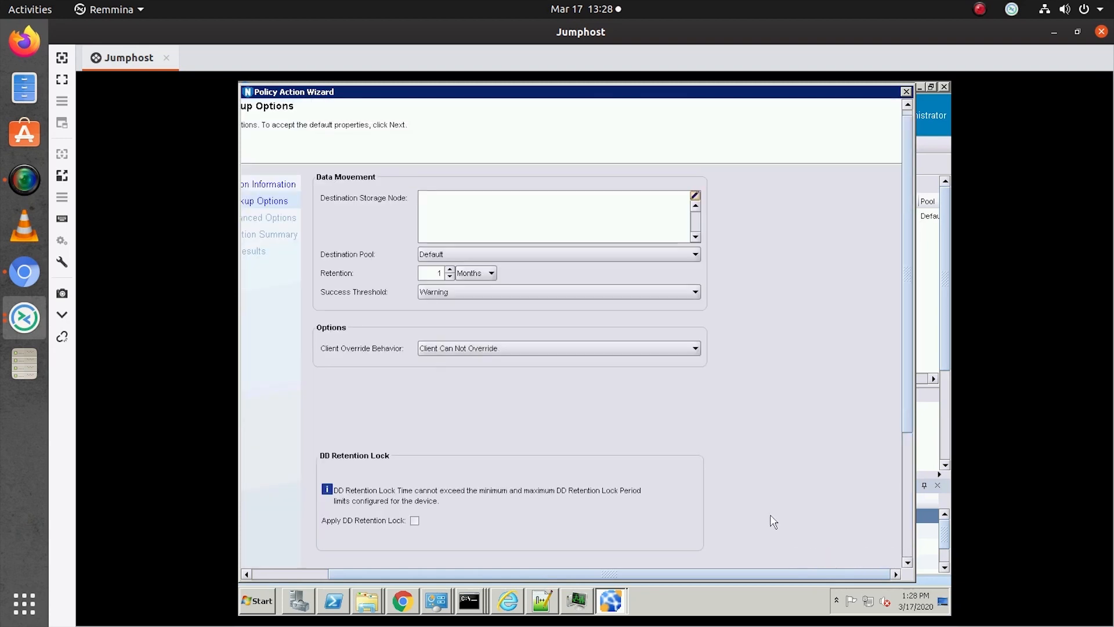
- Check the action's saved Client Override Behavior and backup options, and leave the wizard without making changes
click(482, 349)
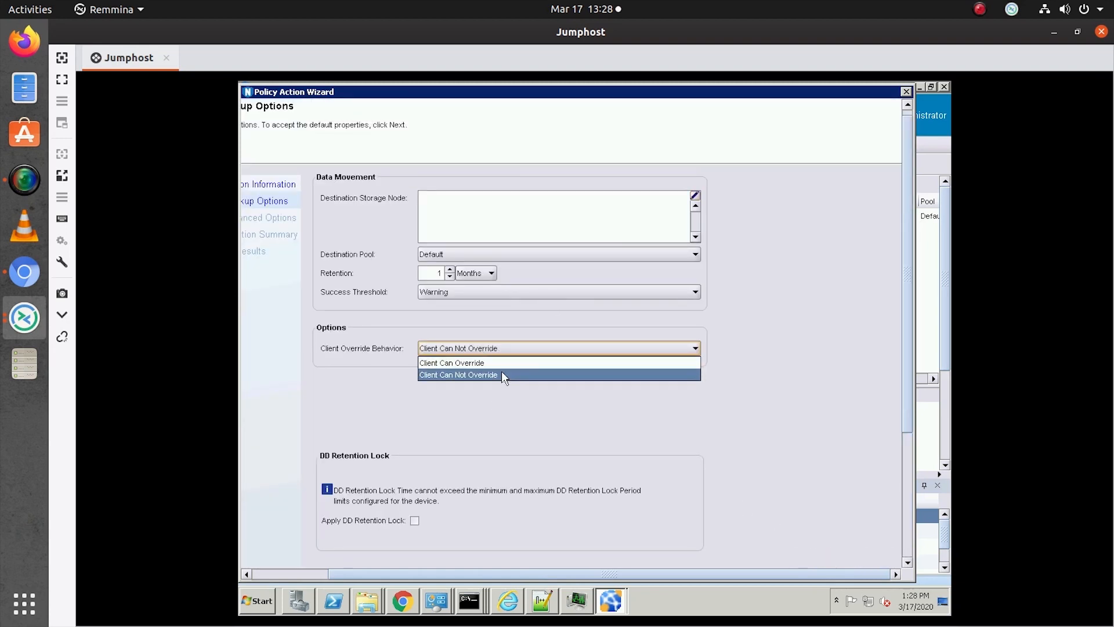
click(501, 409)
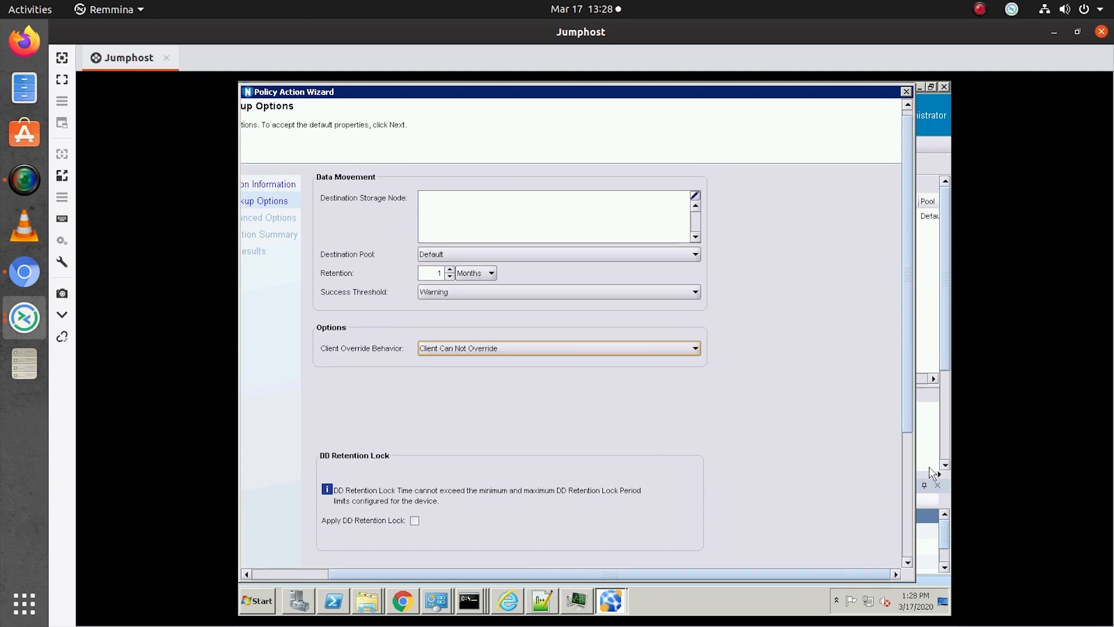
scroll(910, 458, down, 2)
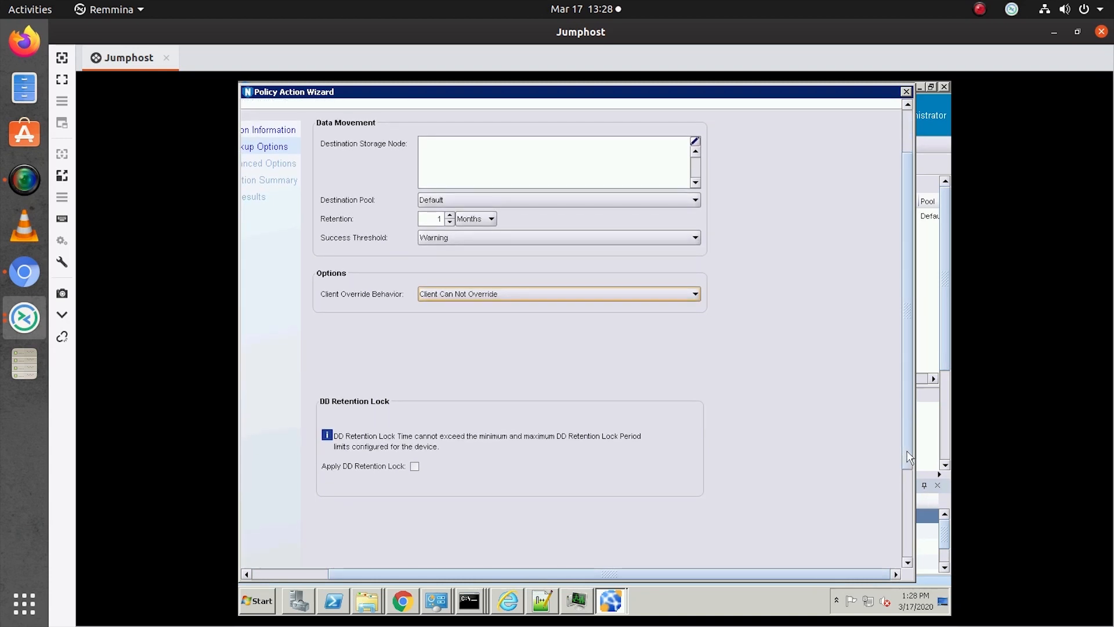
scroll(908, 471, down, 5)
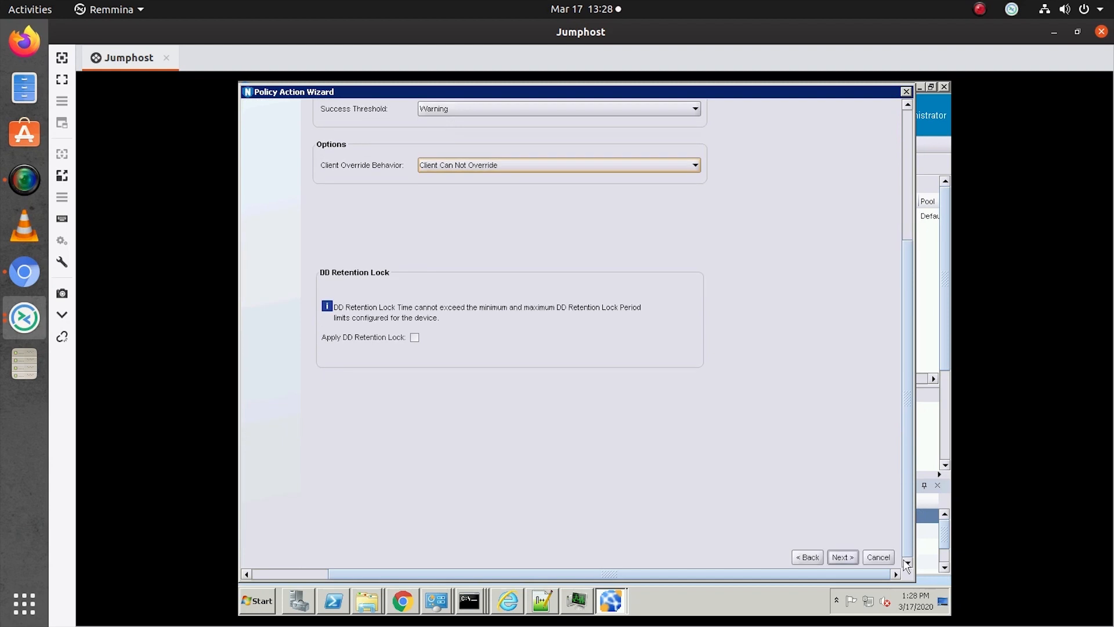
click(892, 558)
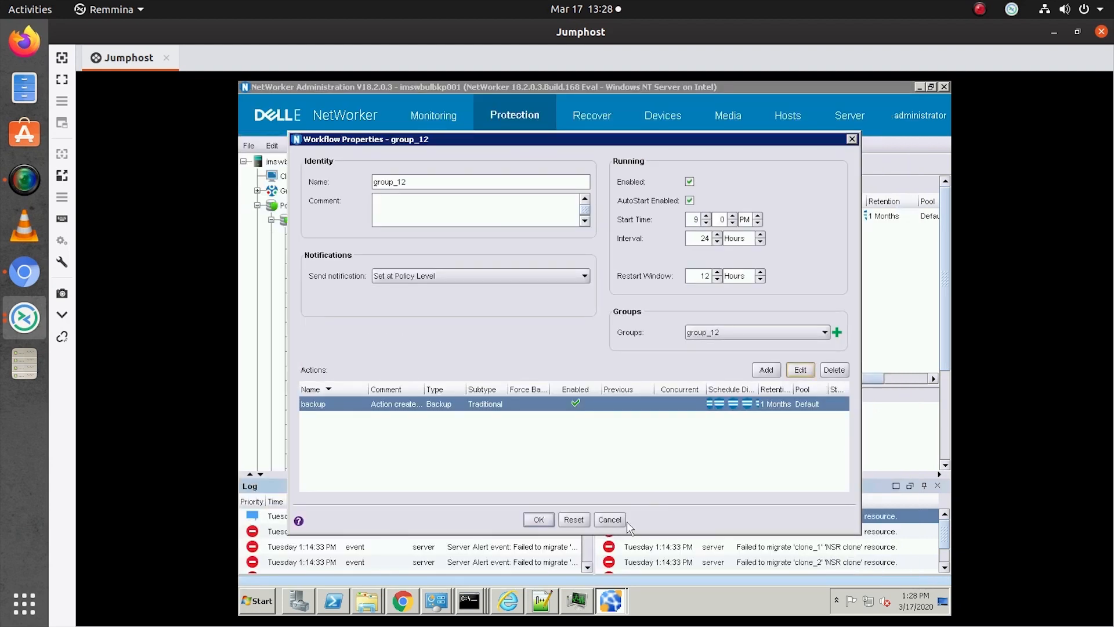
- Close the group_12 workflow properties while keeping the saved action changes, and collapse the Backup policy's workflow list
click(609, 520)
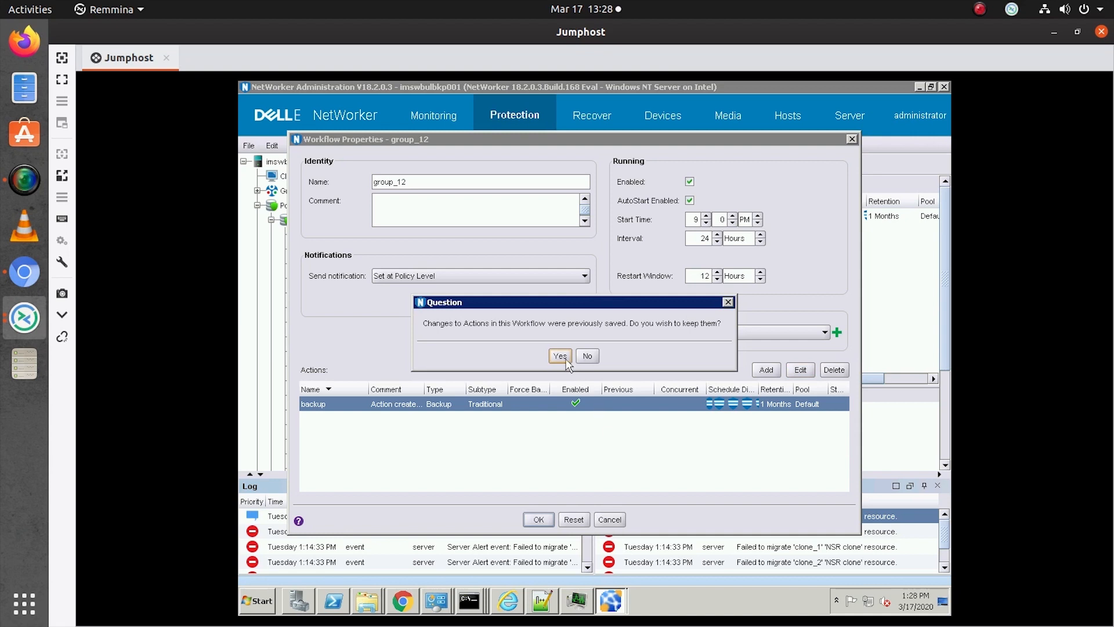
click(566, 360)
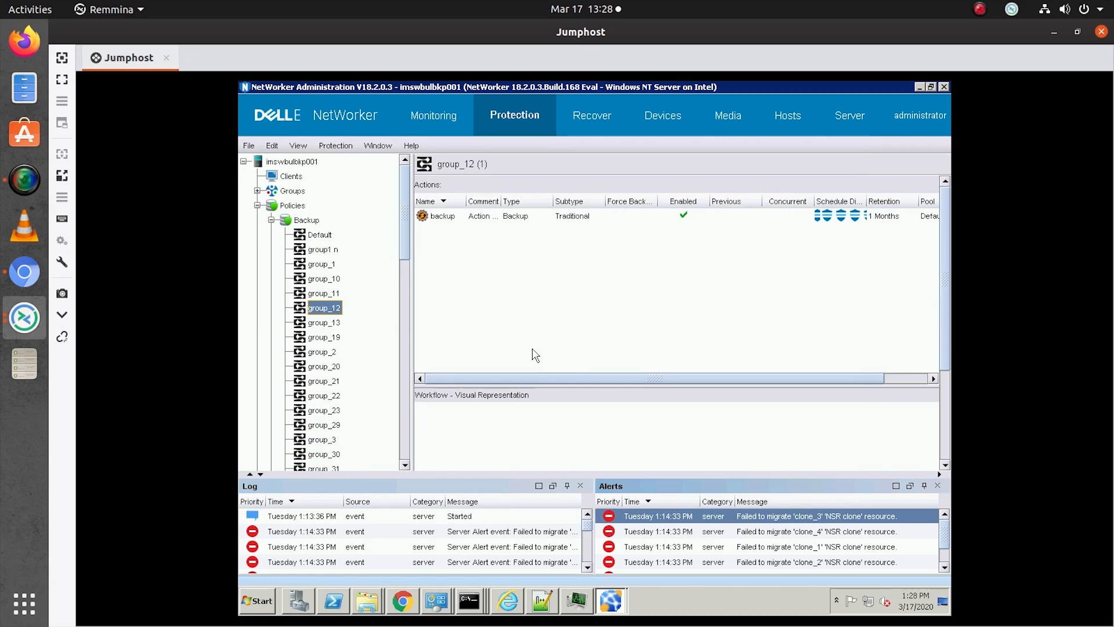
click(271, 221)
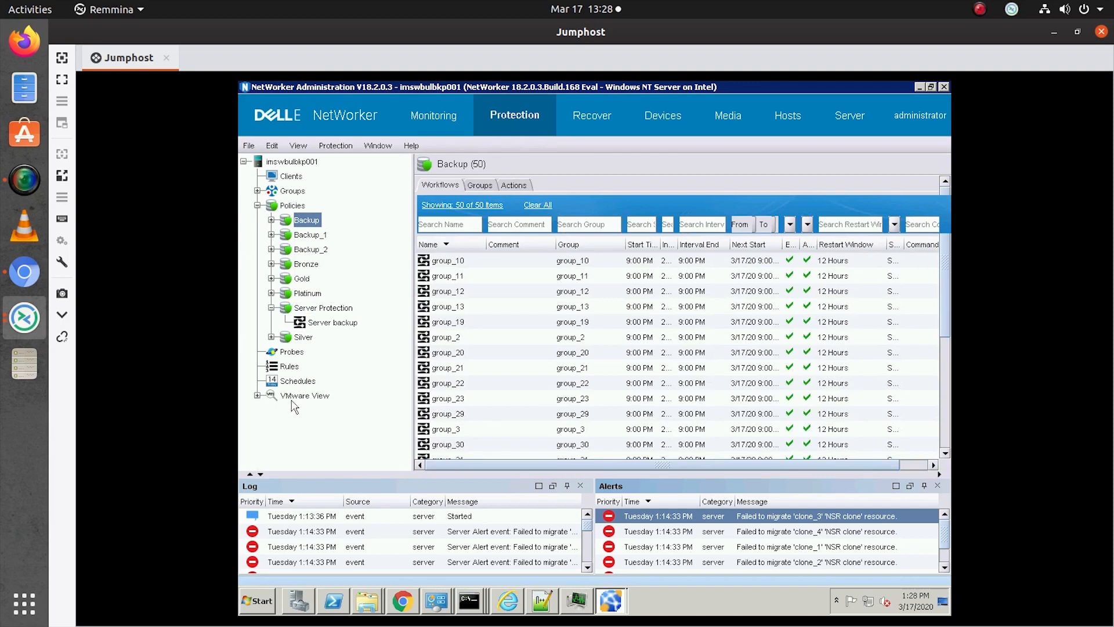
- Review the migrated devices and the media pools, highlighting the Full pool
click(662, 126)
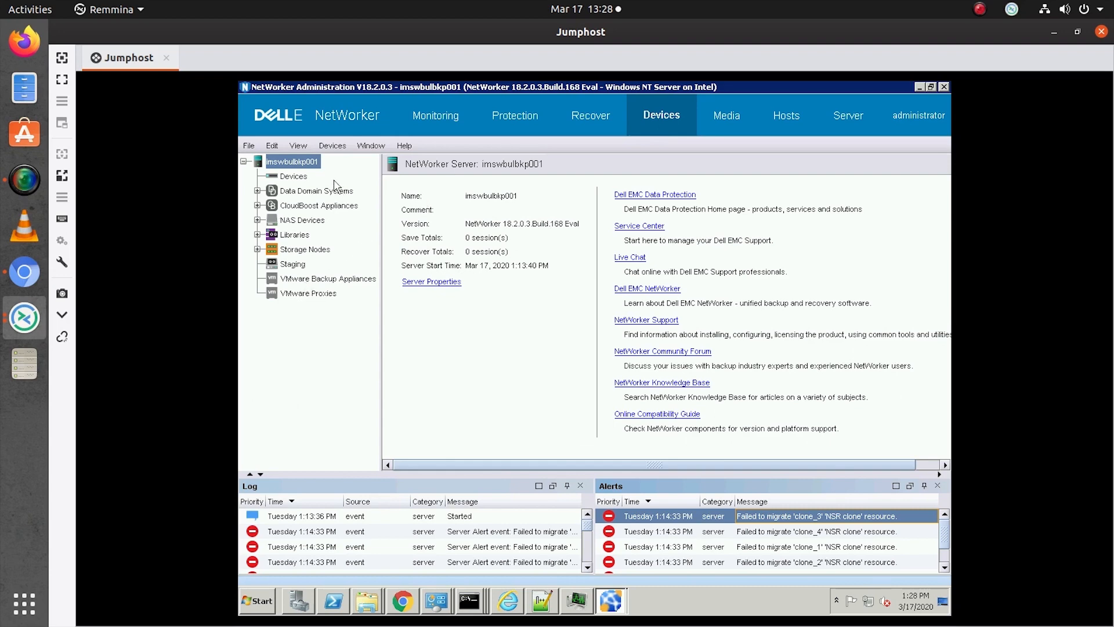
click(306, 177)
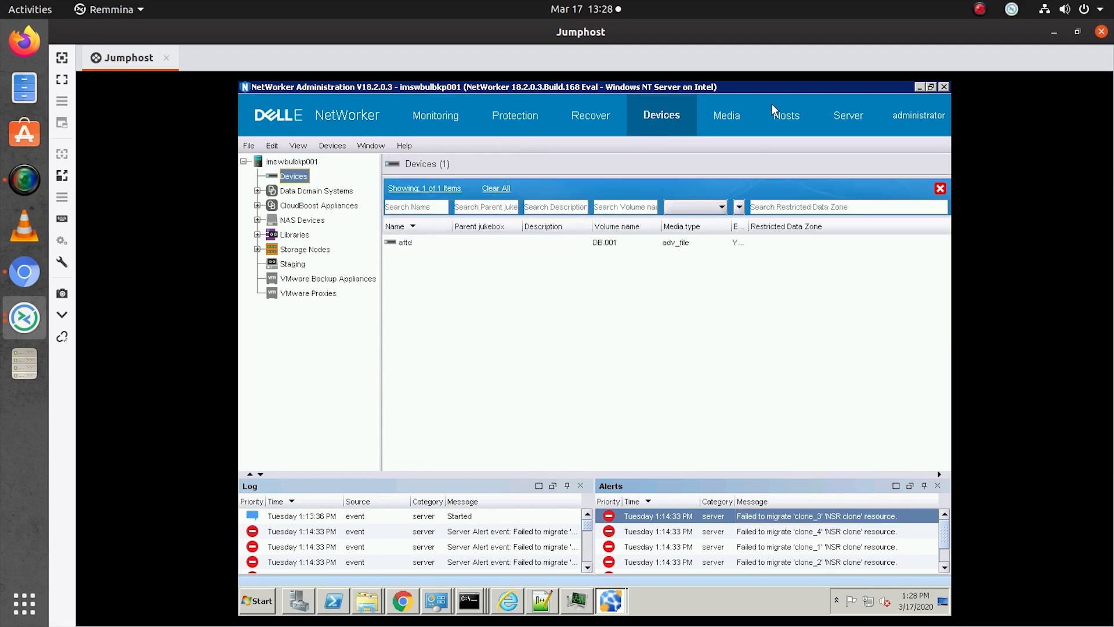
click(740, 113)
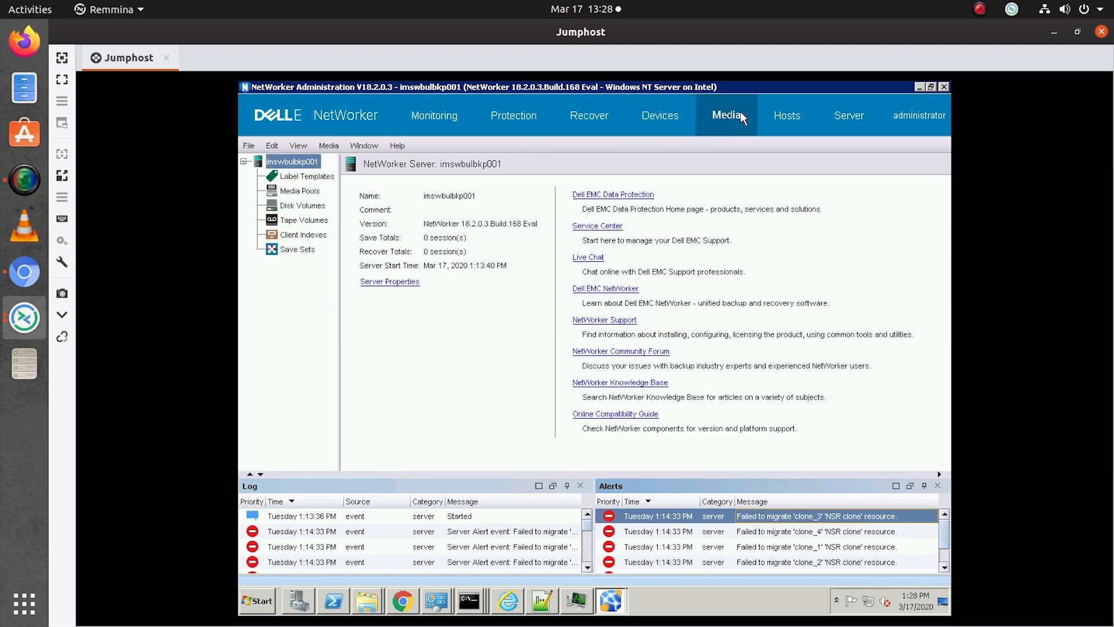
click(306, 193)
scroll(386, 423, down, 1)
click(382, 370)
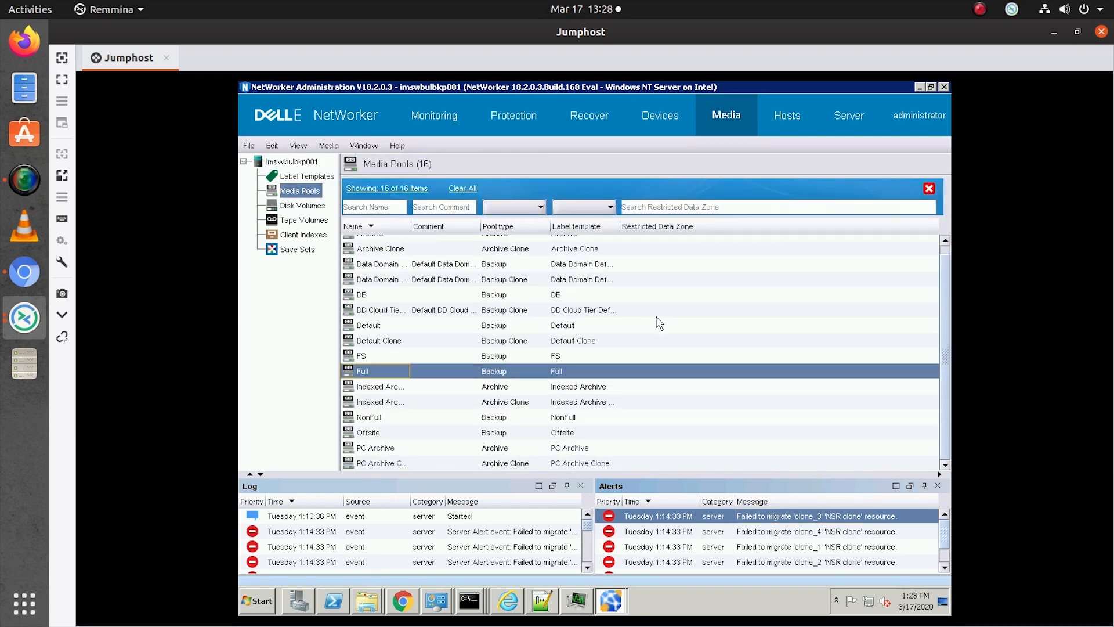
- Look over the known hosts and the policies shown in the monitoring view
click(787, 114)
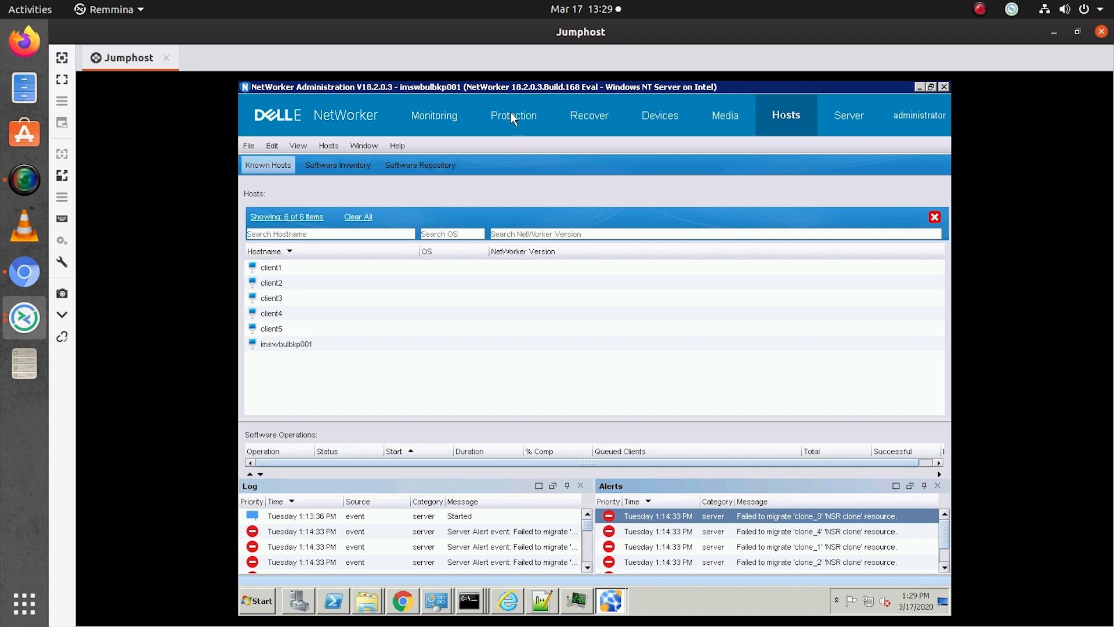
click(451, 116)
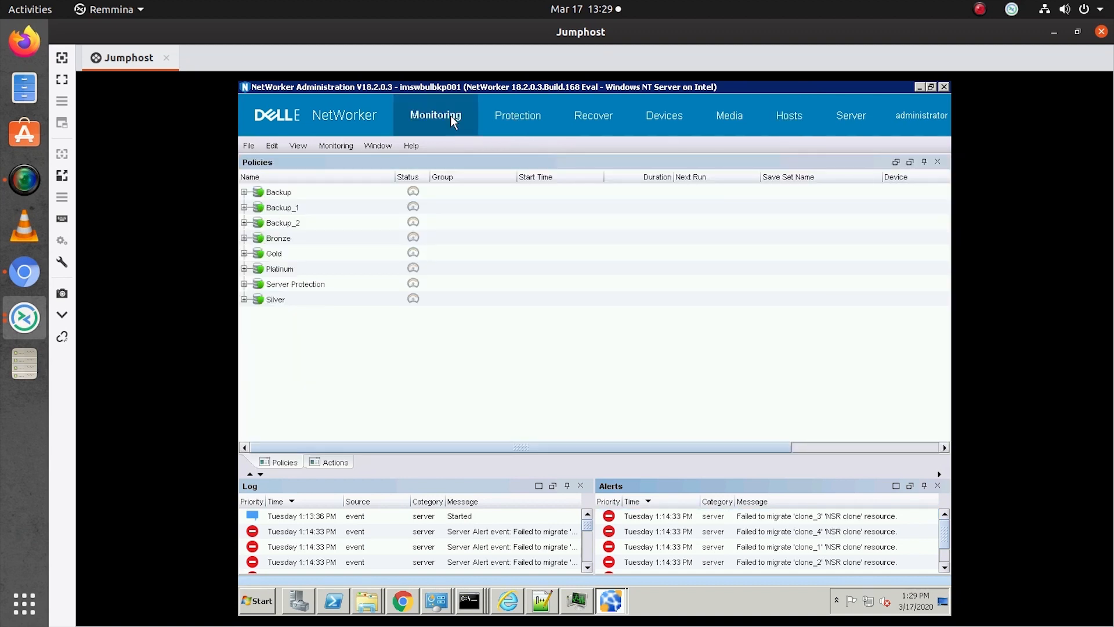